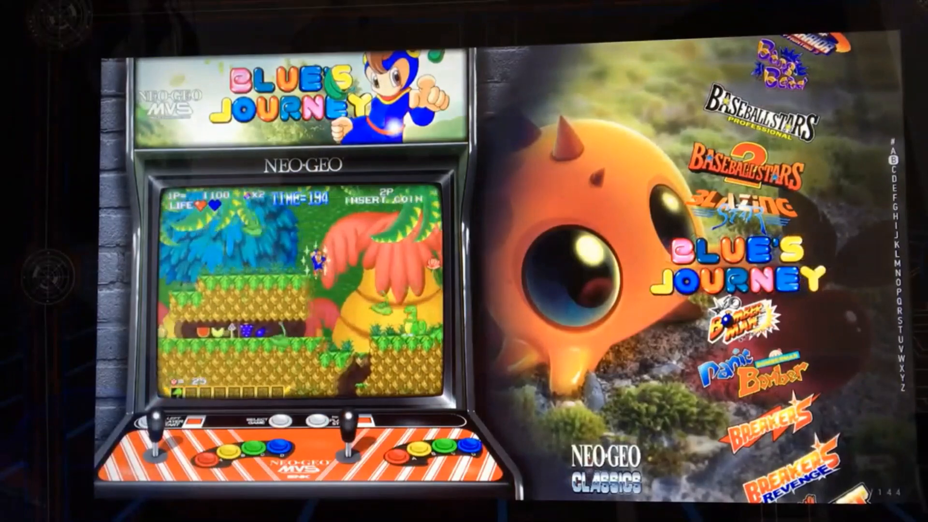
Browse the Neo-Geo Classics game list from Blue's Journey past Burning Fight and Captain Tomaday
key(Down)
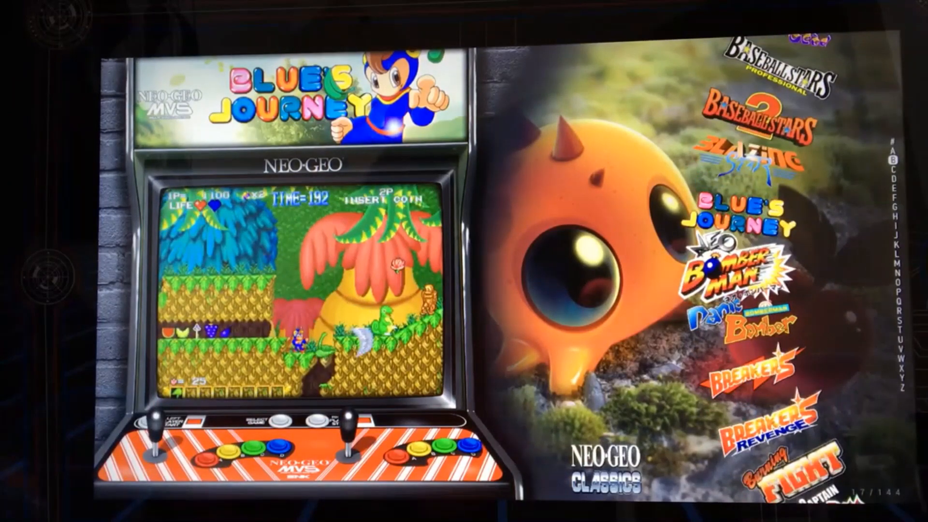
key(Down)
key(Down)
key(Down)
key(Down)
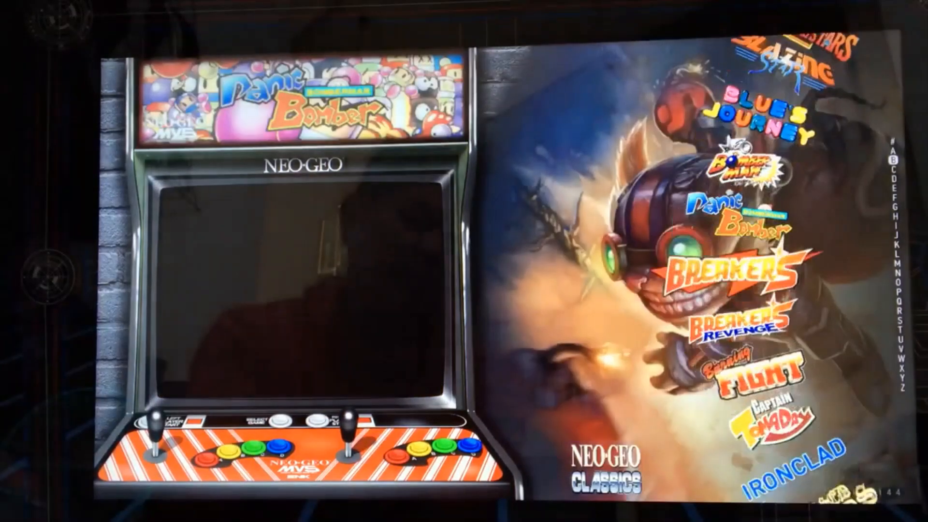
key(Down)
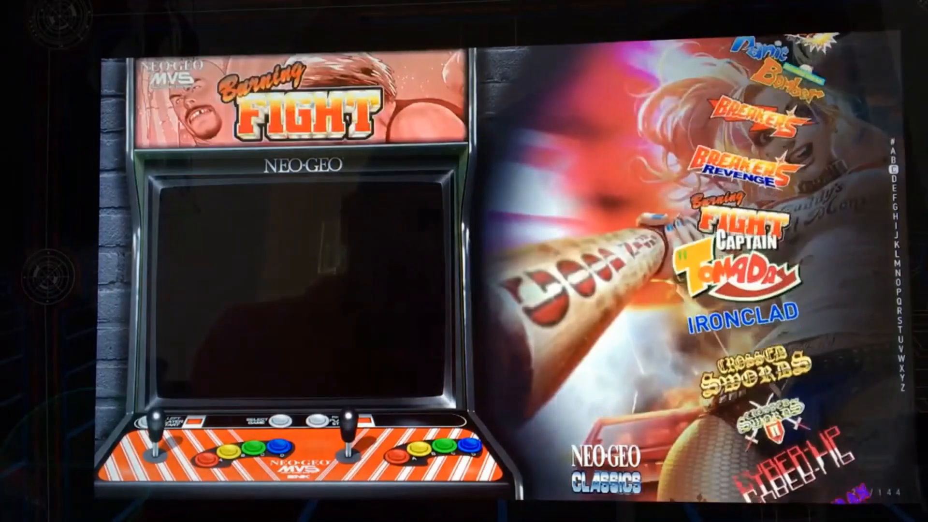
key(Down)
key(Down)
key(Down)
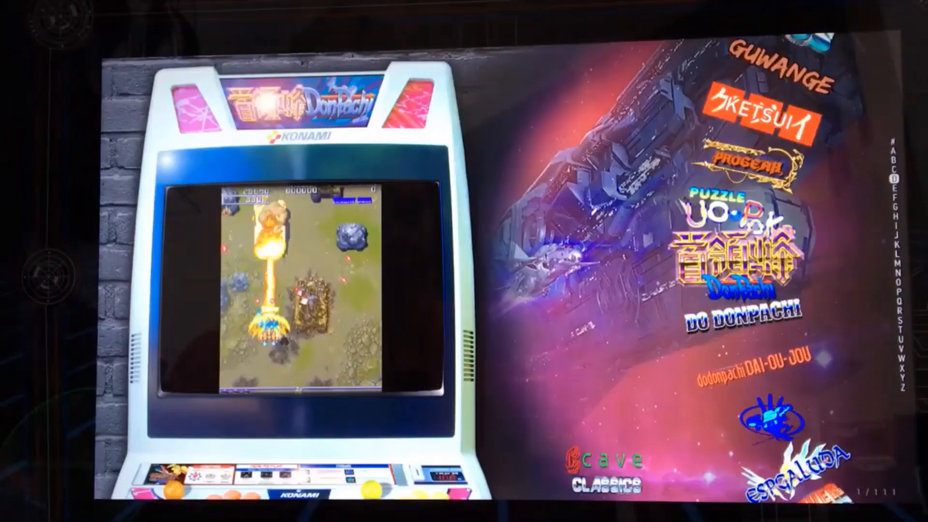
Switch from Cave Classics to the Capcom Classics collection and browse its games from 1942 through Ghosts 'n Goblins
key(Left)
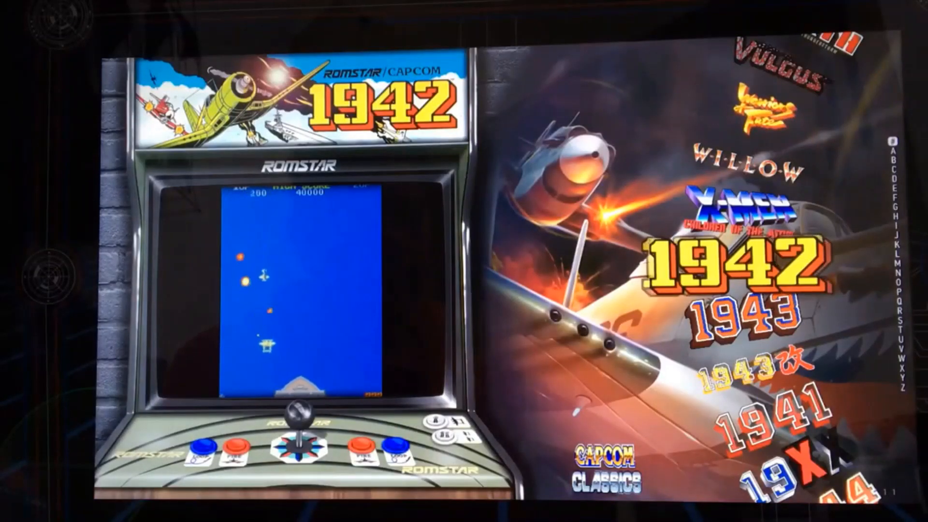
key(Down)
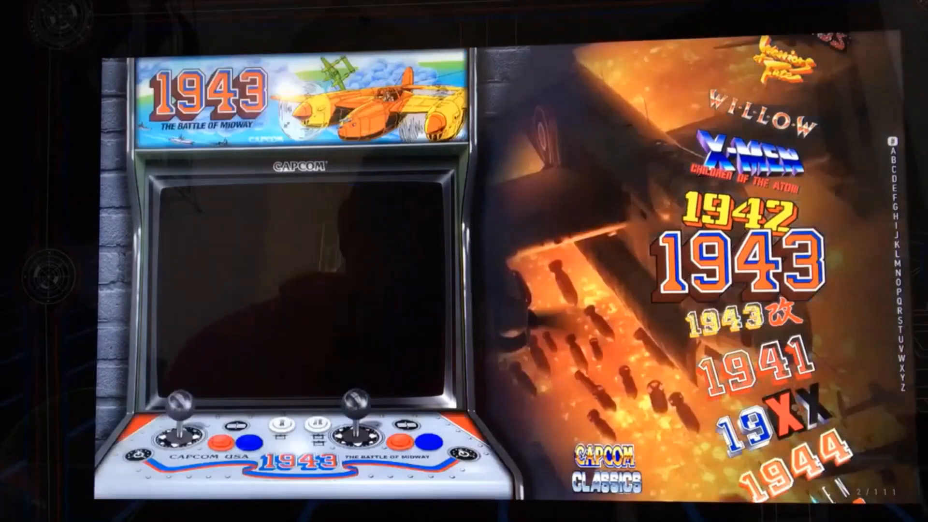
key(Down)
key(Down)
key(Down)
key(Down)
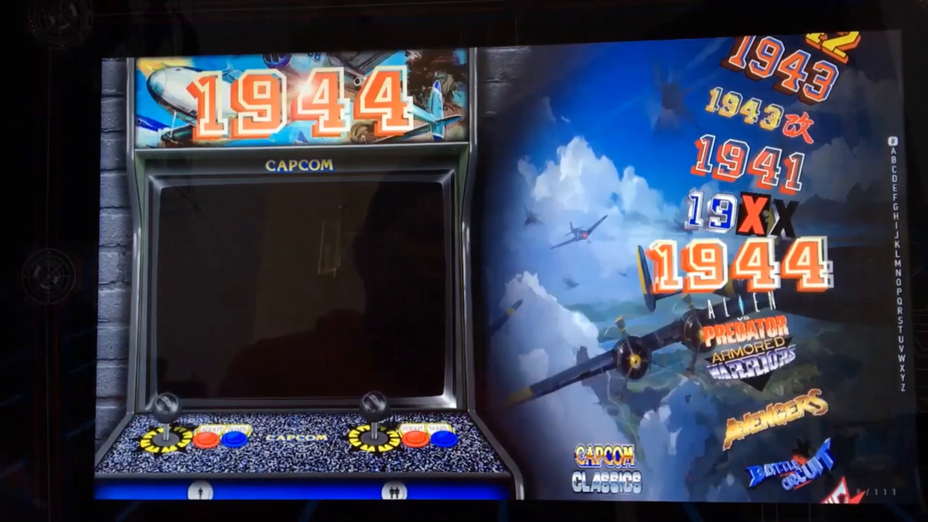
key(Down)
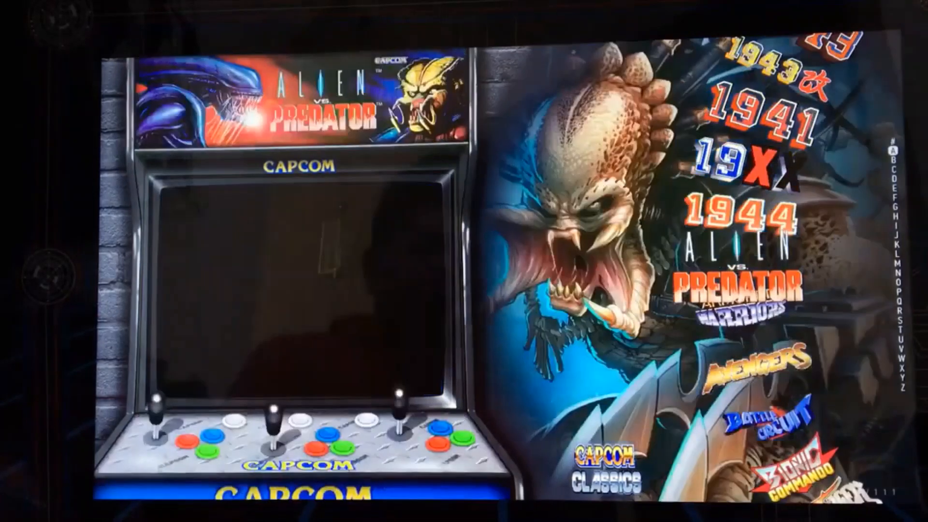
key(Down)
key(Down)
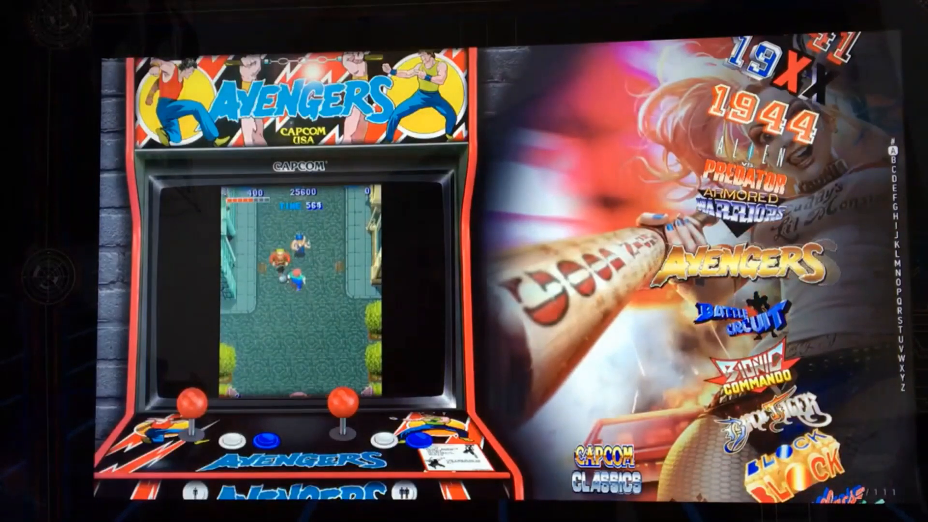
key(Down)
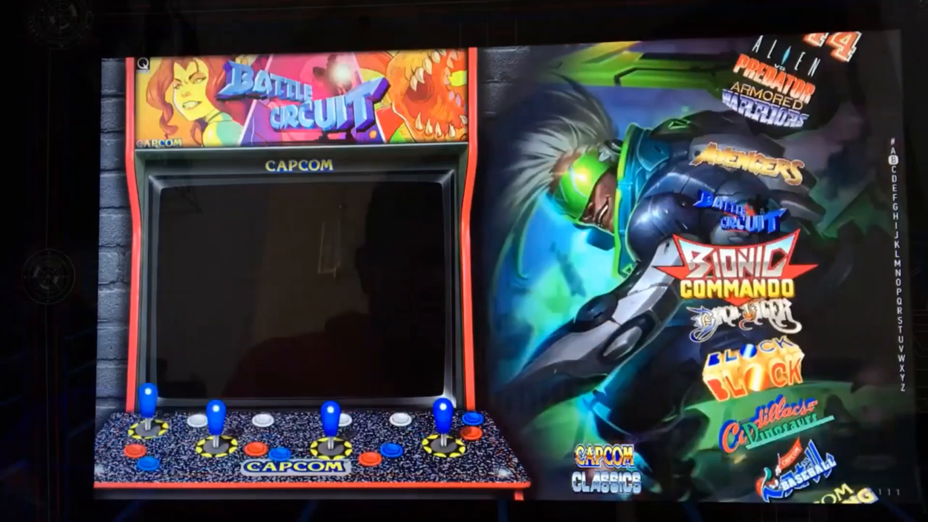
key(Down)
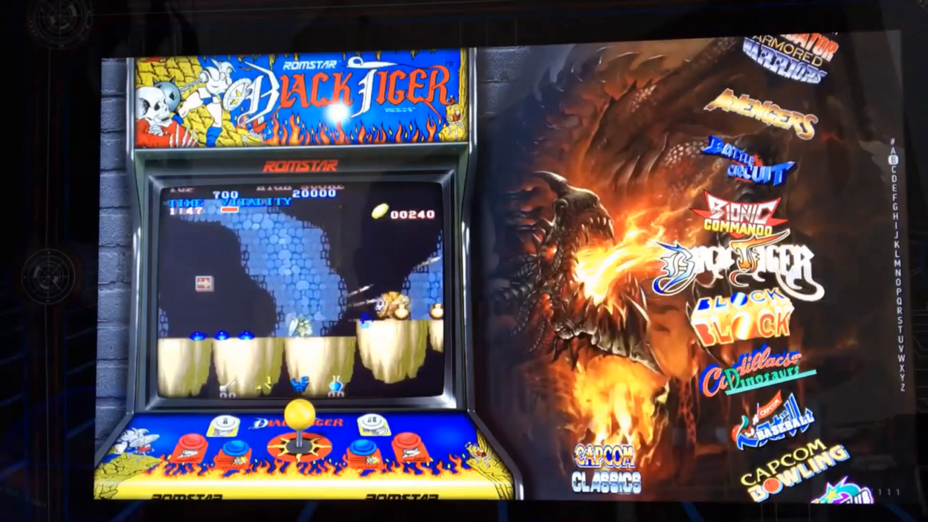
key(Down)
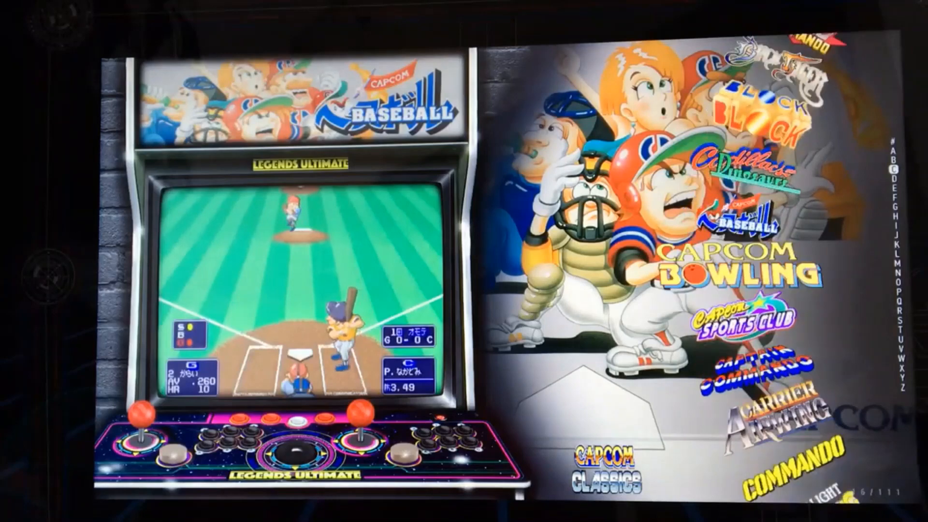
key(Down)
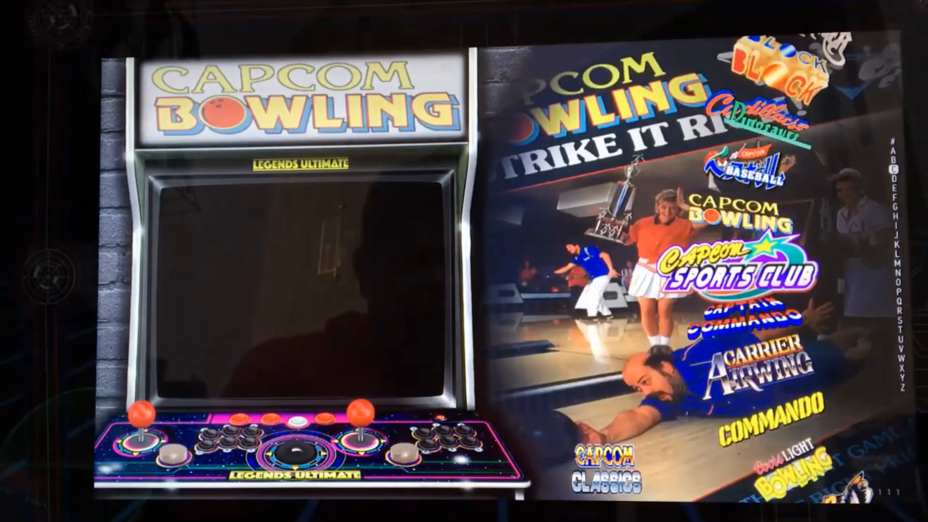
key(Down)
key(Down)
key(Down)
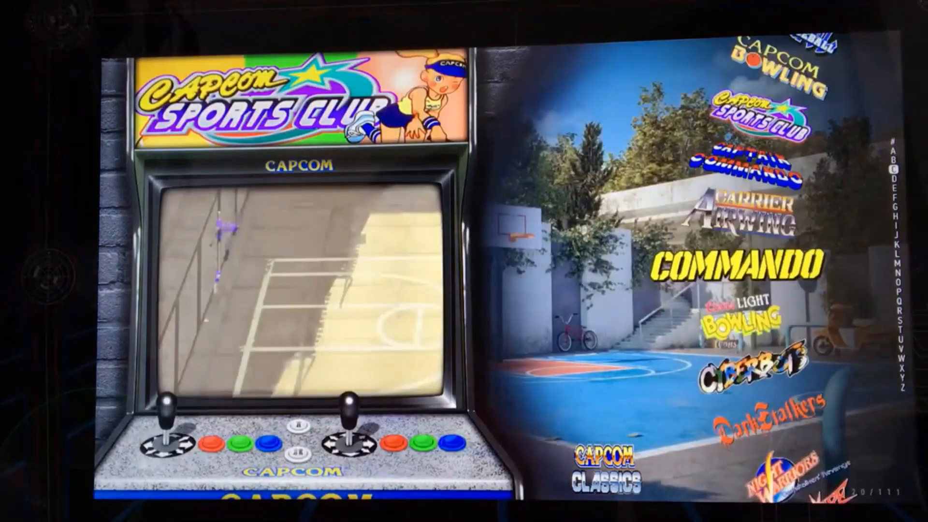
key(Down)
key(Down)
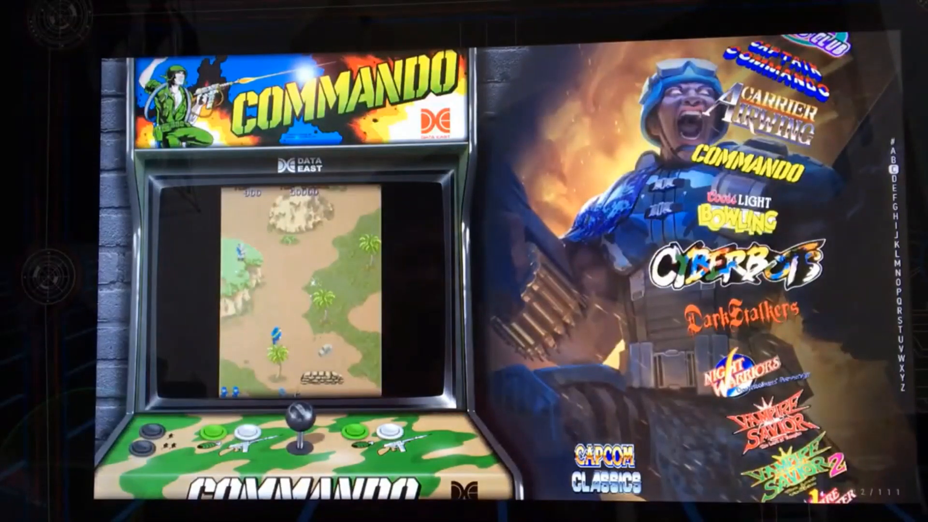
key(Down)
key(Down)
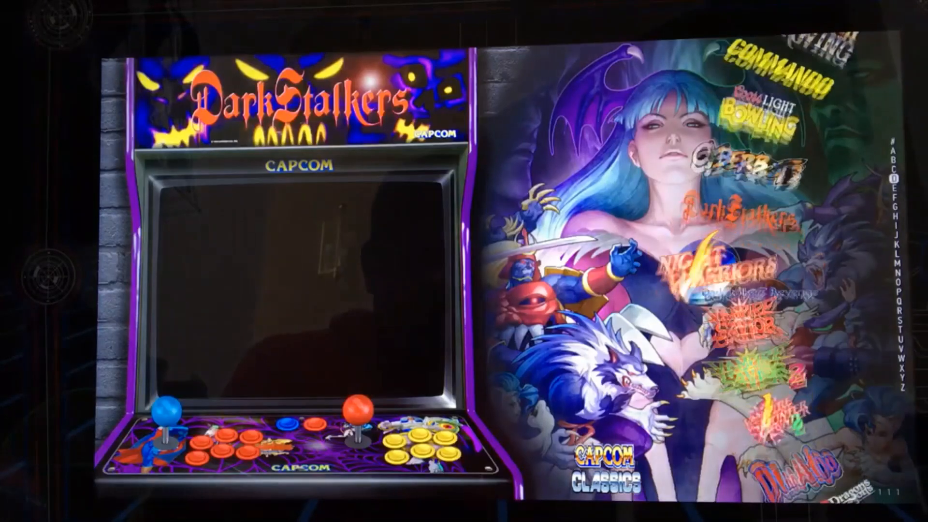
key(Down)
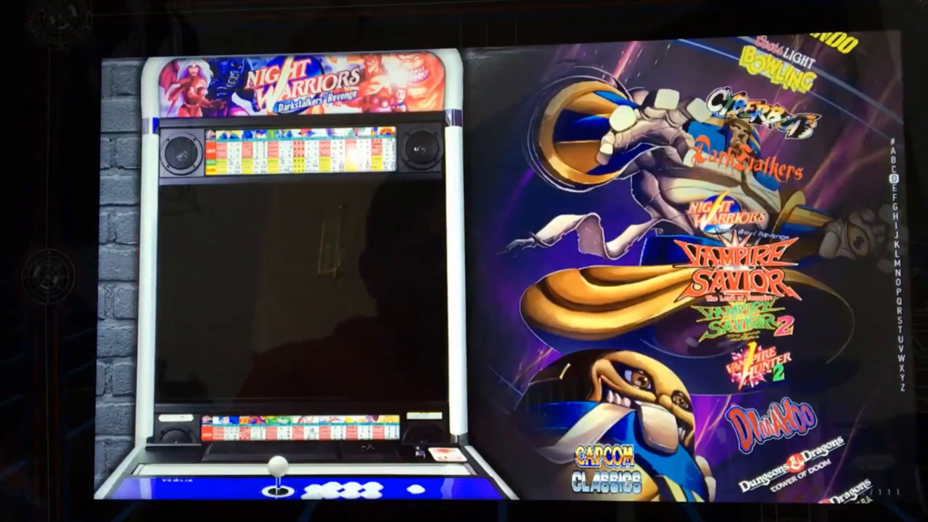
key(Down)
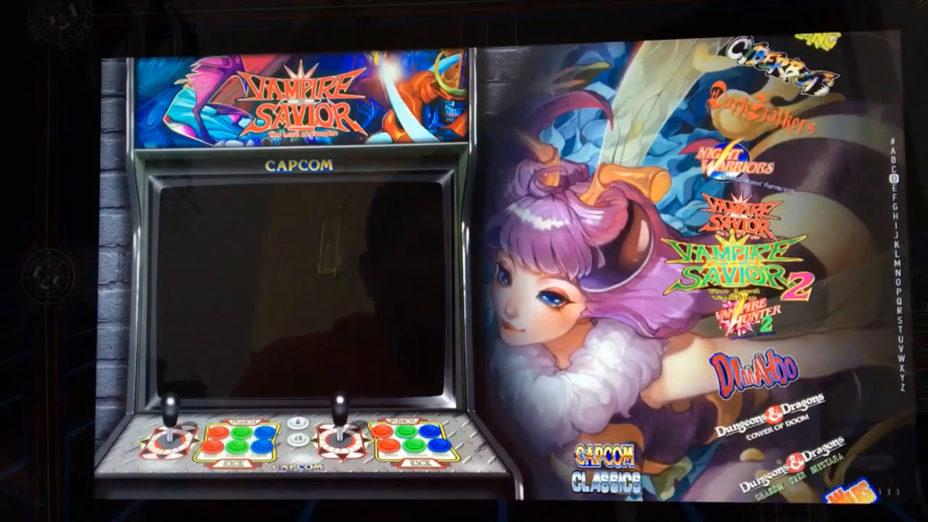
key(Down)
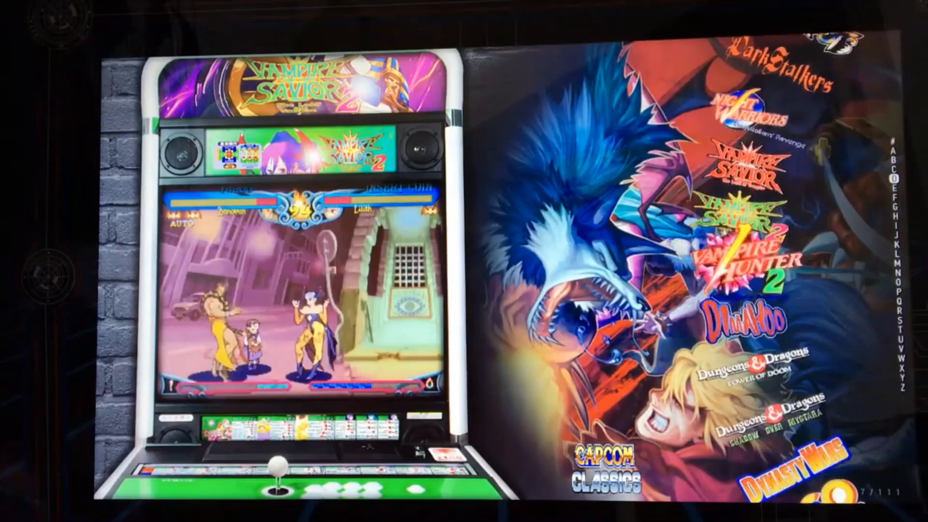
key(Down)
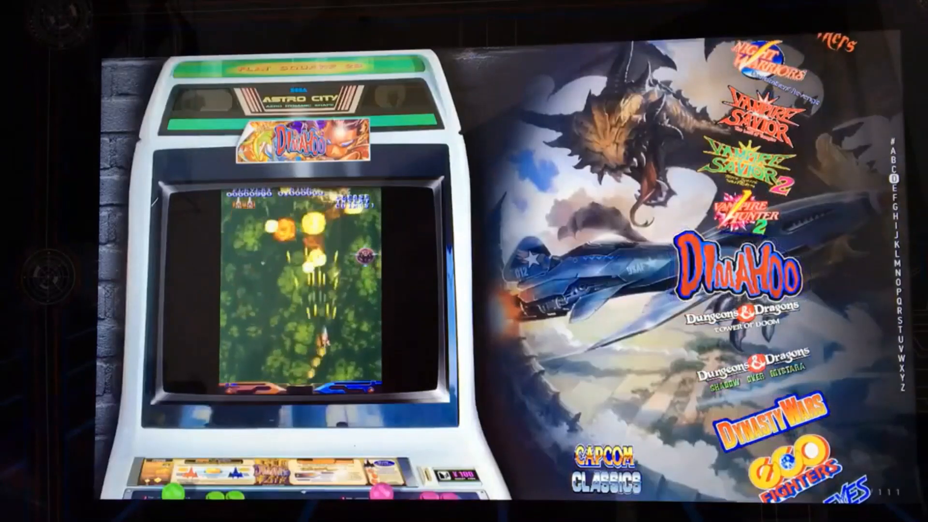
key(Down)
key(Down)
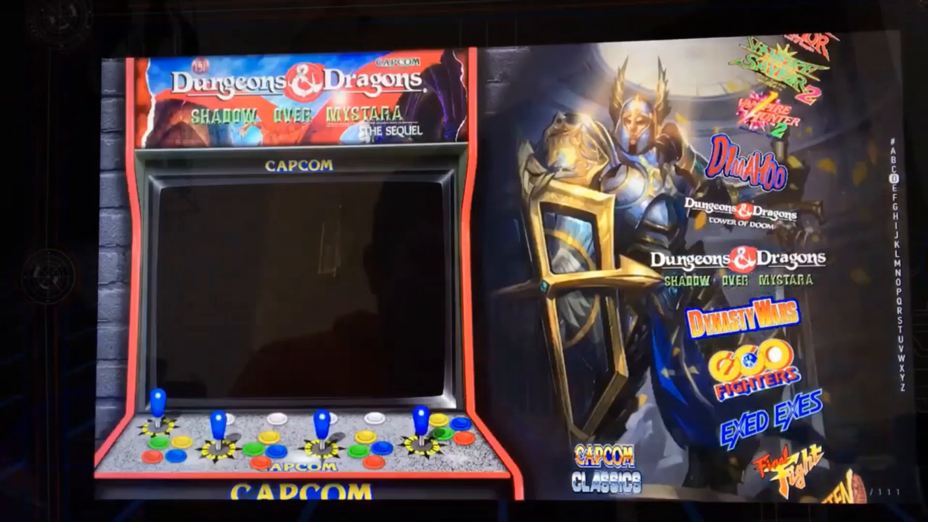
key(Down)
key(Down)
key(Down)
key(Down)
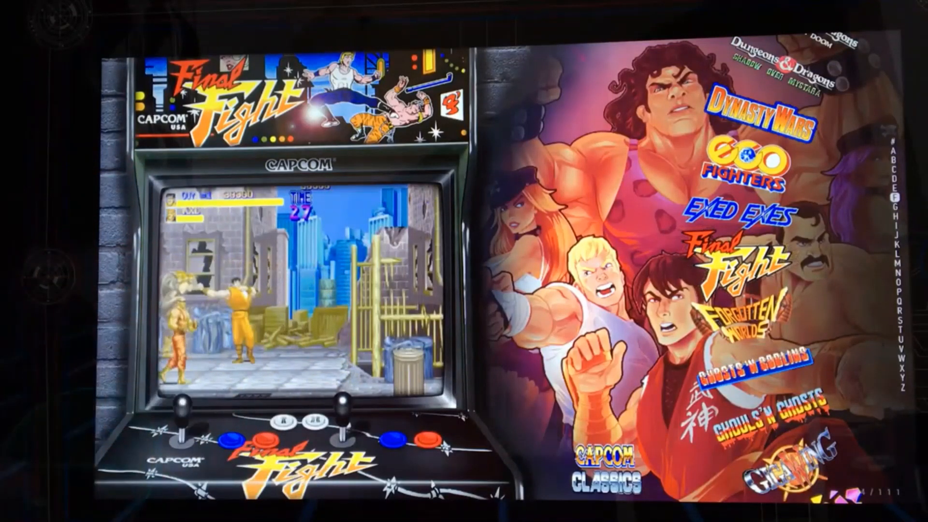
key(Down)
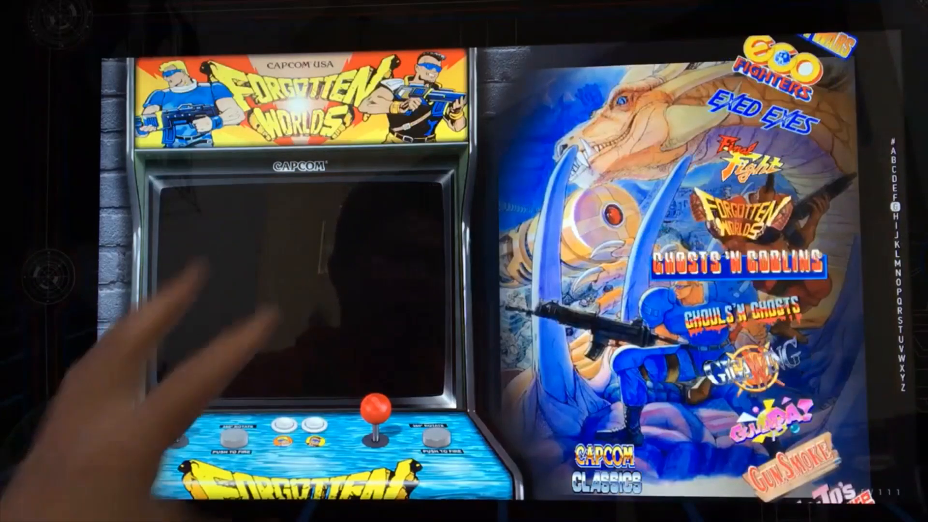
key(Down)
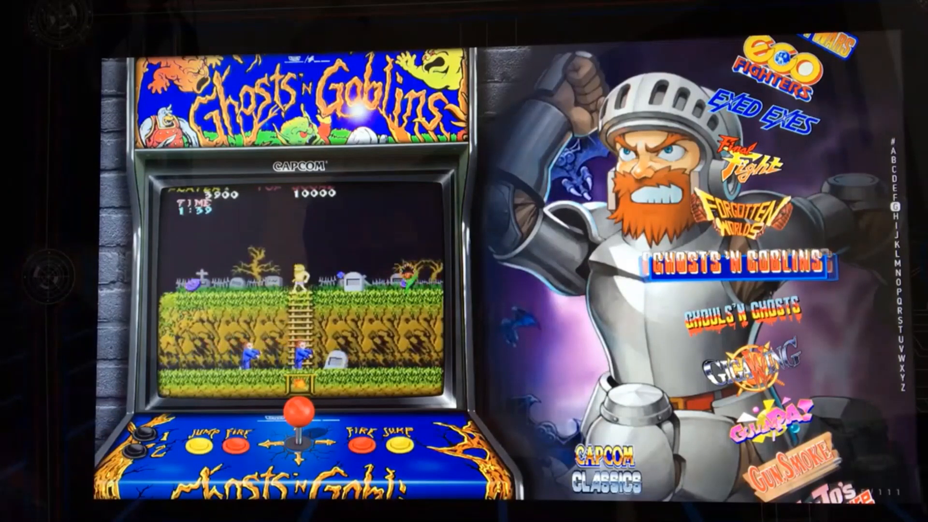
key(Down)
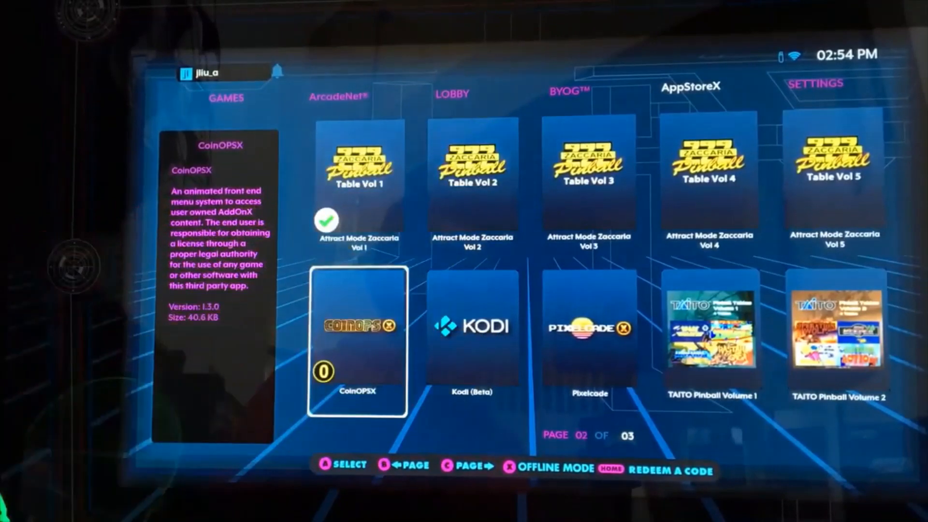
Go from AppStoreX to the BYOG section, open AddOnX and look through the build folders on the USB drive
key(Left)
key(Up)
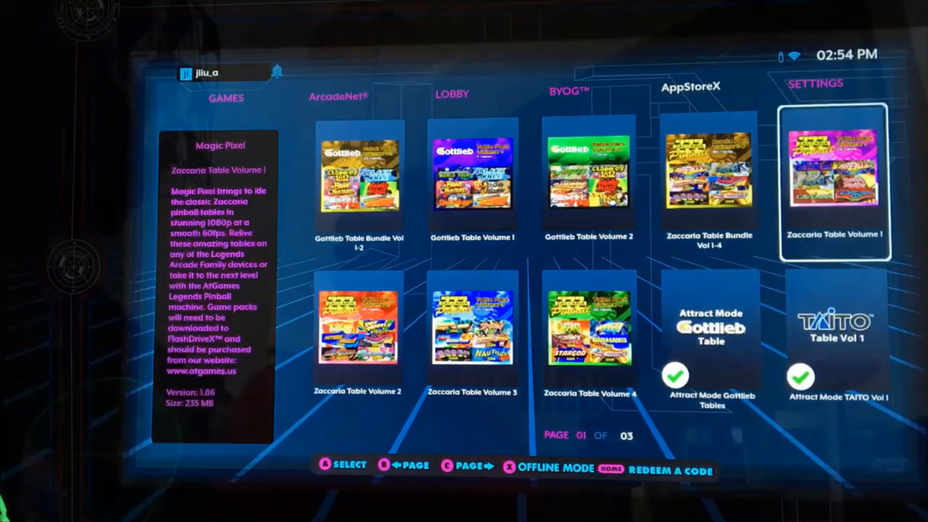
key(Left)
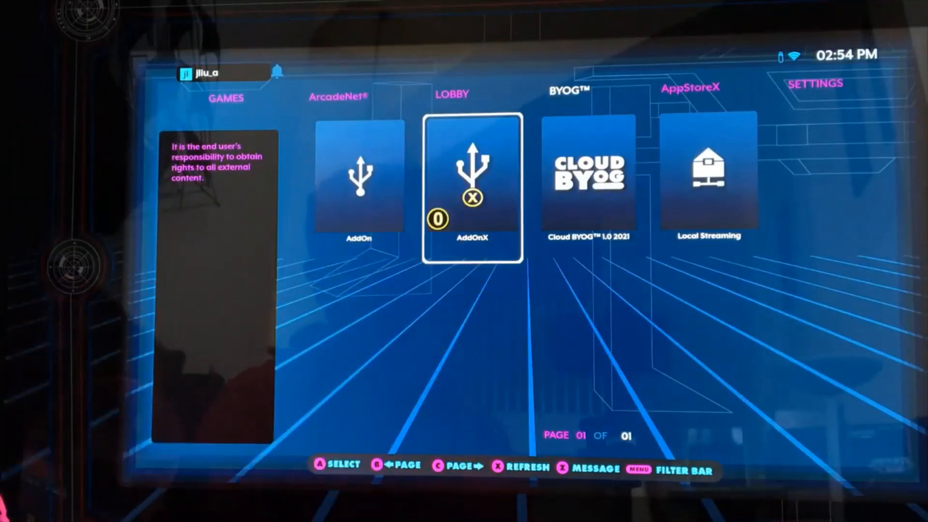
key(a)
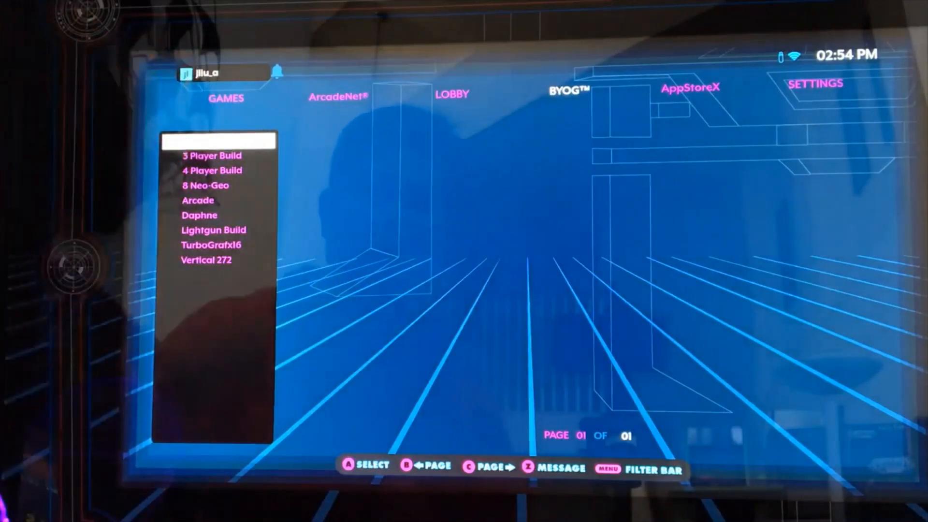
key(Down)
key(Down)
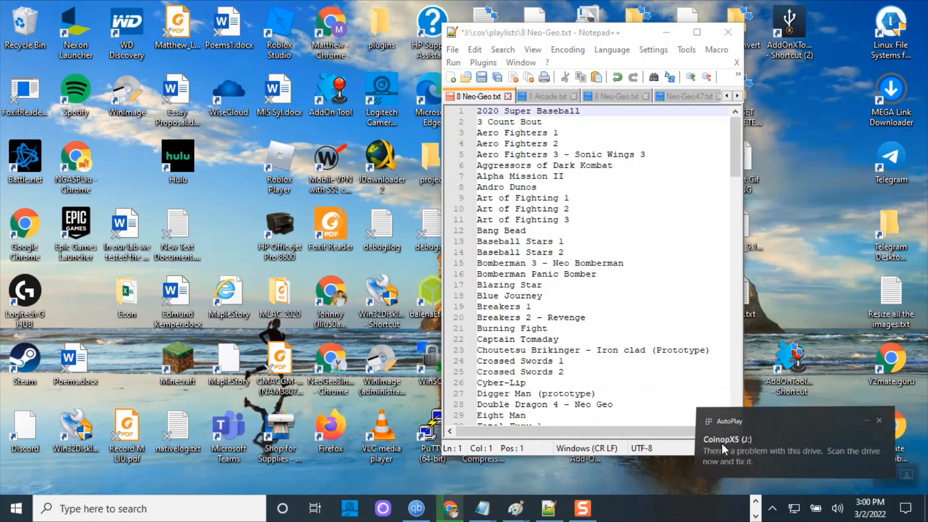
On the Windows PC, scan the CoinopX5 (J:) drive for errors and repair it
click(722, 443)
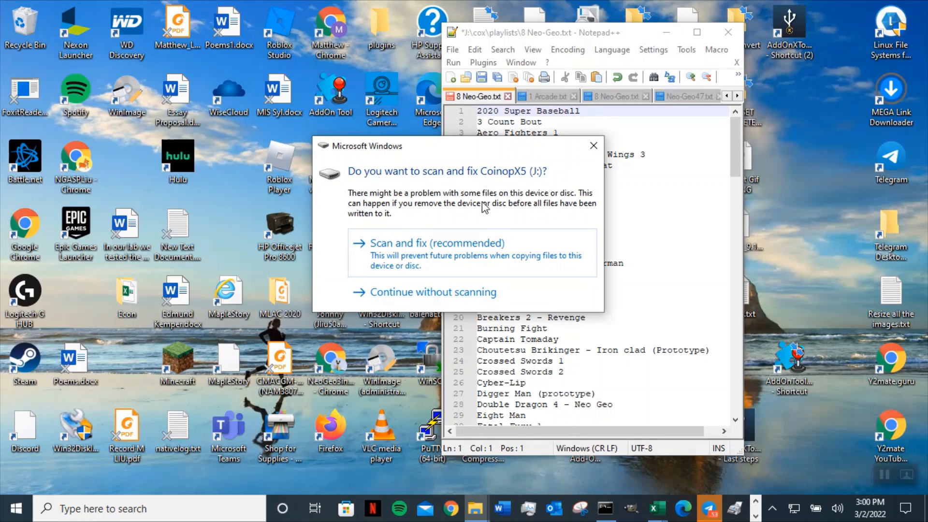
click(416, 251)
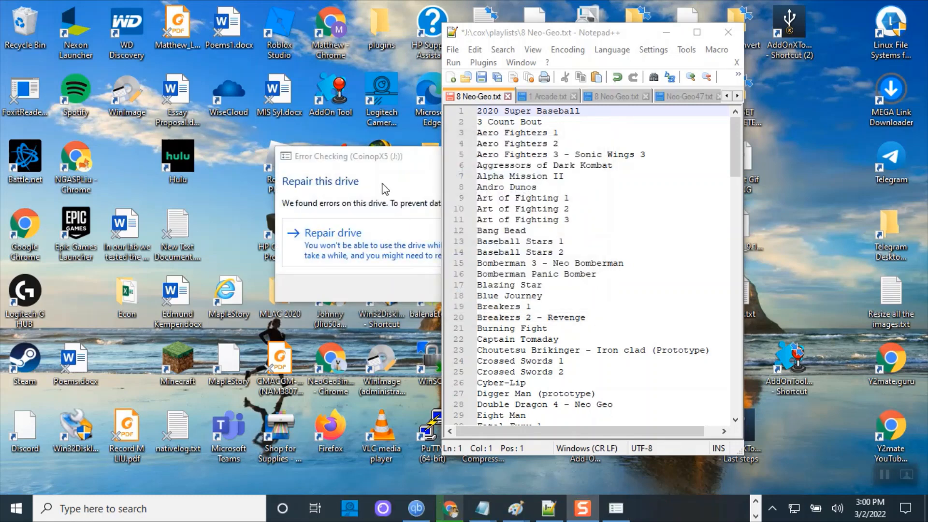
click(350, 255)
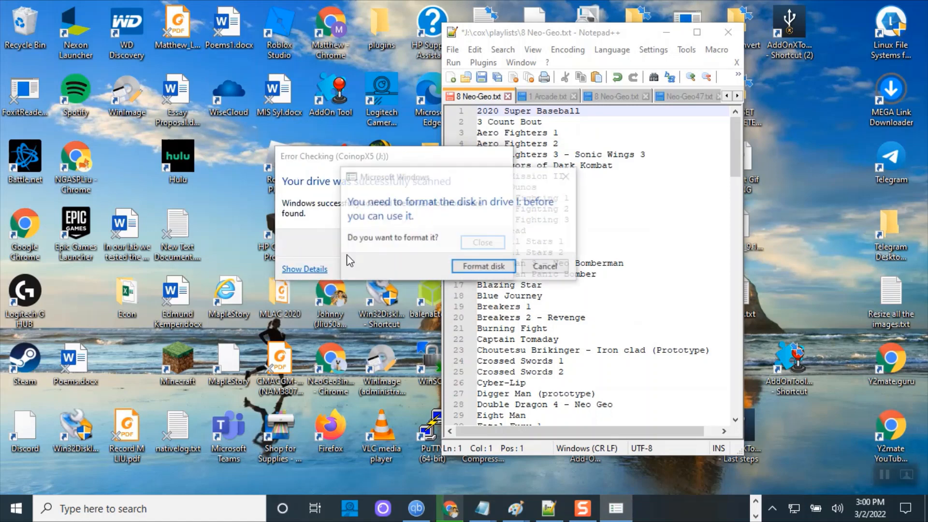
Decline formatting the disk in drive I: and dismiss the repeated format prompts
click(552, 271)
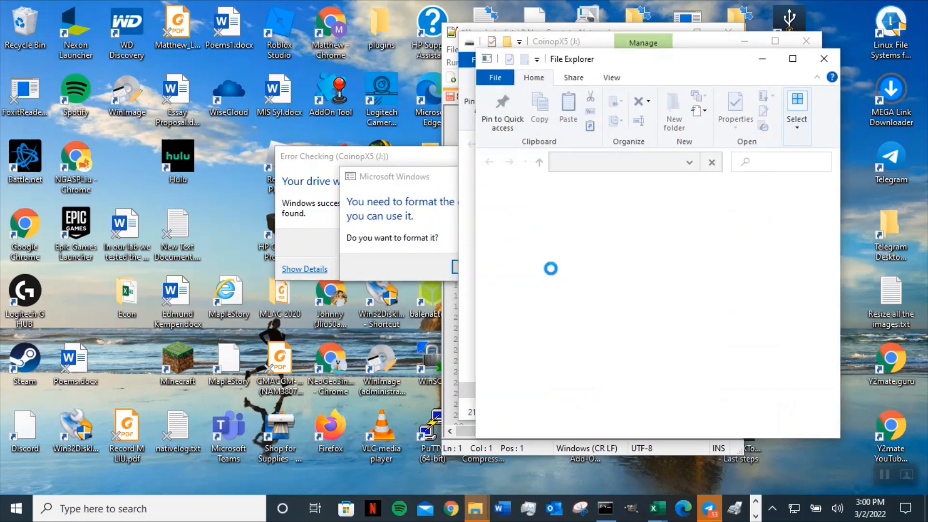
click(548, 265)
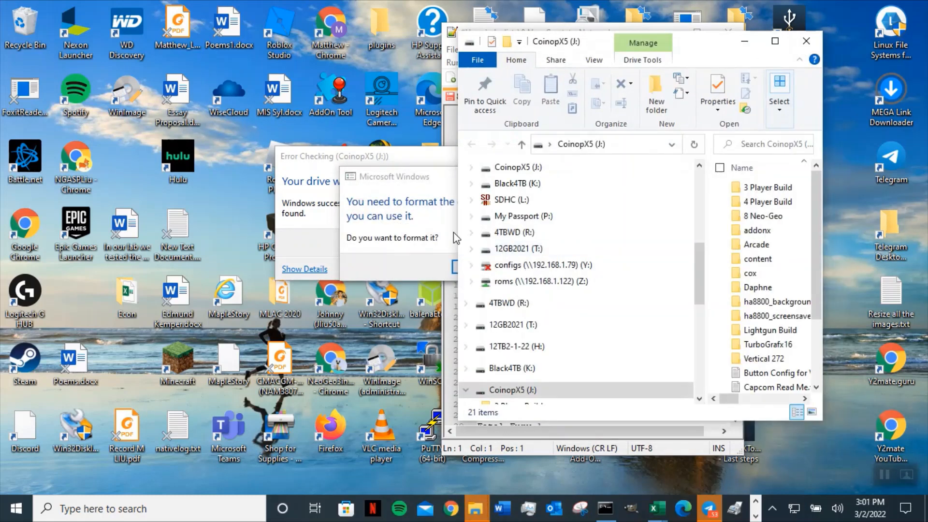
click(547, 267)
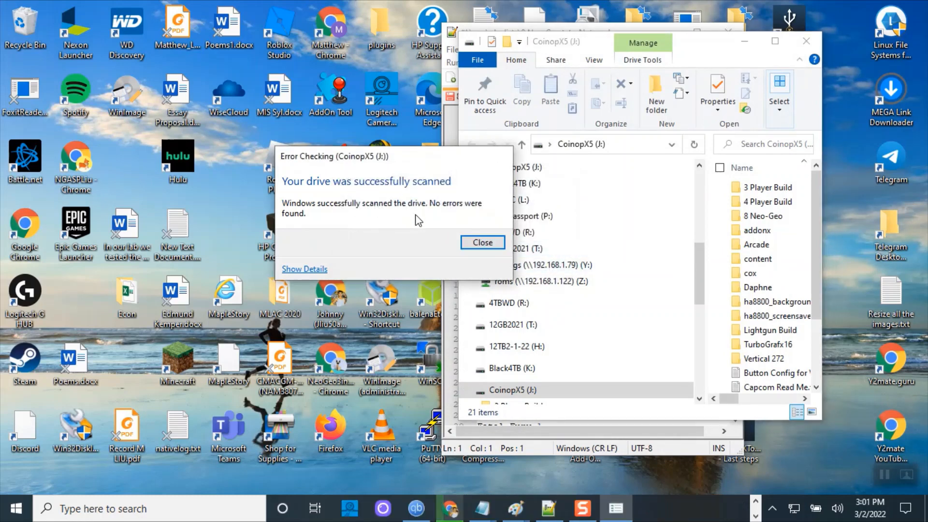
Dismiss the finished drive scan report and move the CoinopX5 (J:) window clear of the text editor
click(483, 241)
drag(703, 48, 296, 39)
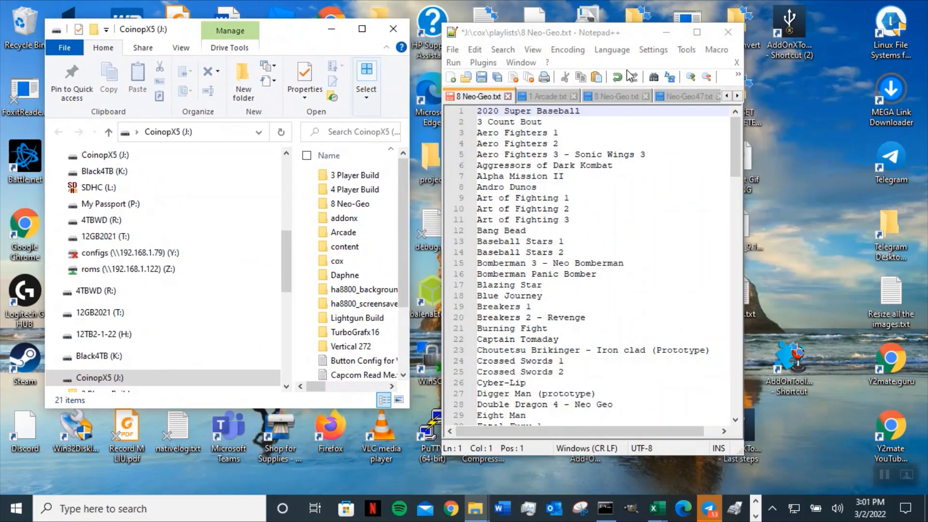
Reload 8 Neo-Geo.txt from disk in Notepad++, discarding its unsaved changes, and widen the editor window
click(747, 124)
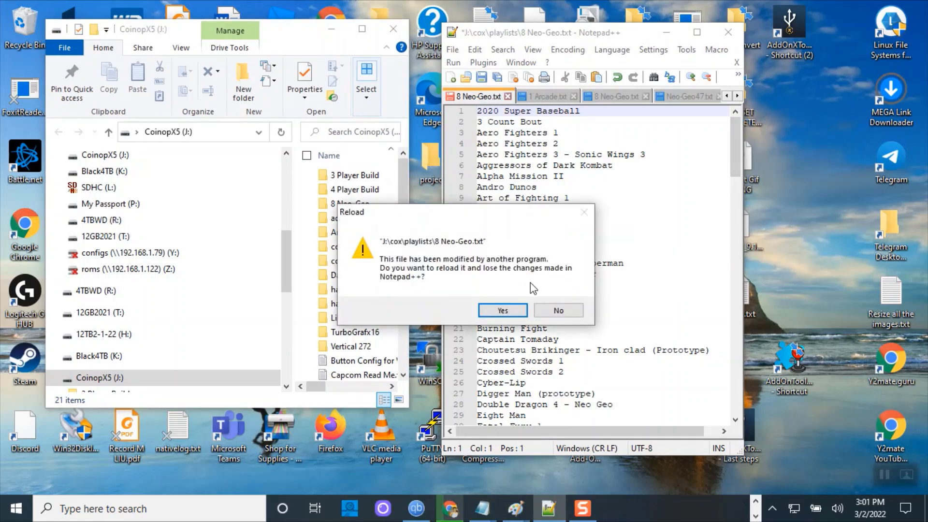
click(499, 312)
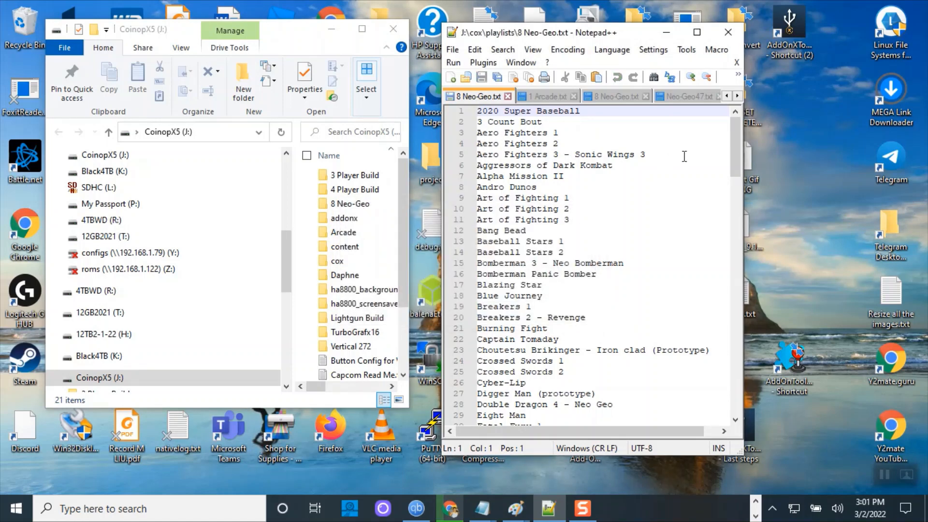
drag(743, 161, 908, 162)
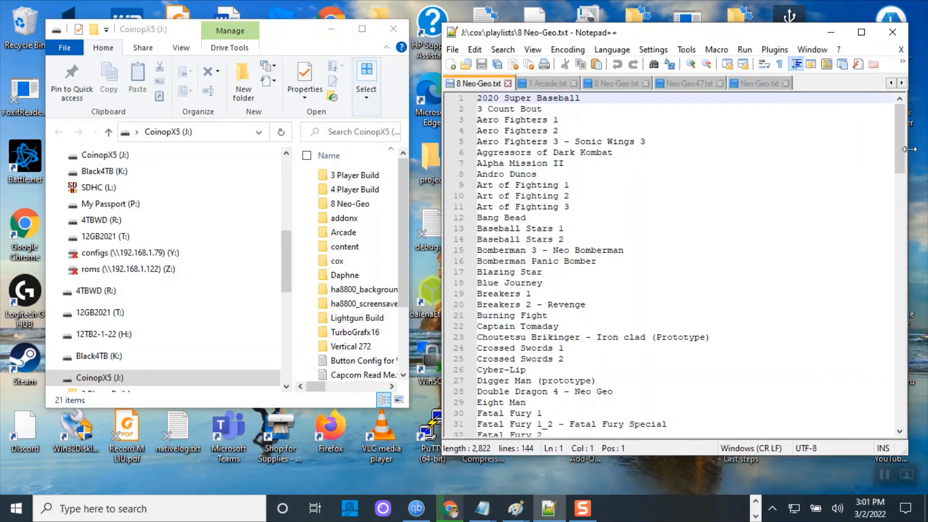
Discard the no longer existing Neo-Geo.txt, close the other open playlist files and quit Notepad++
click(780, 83)
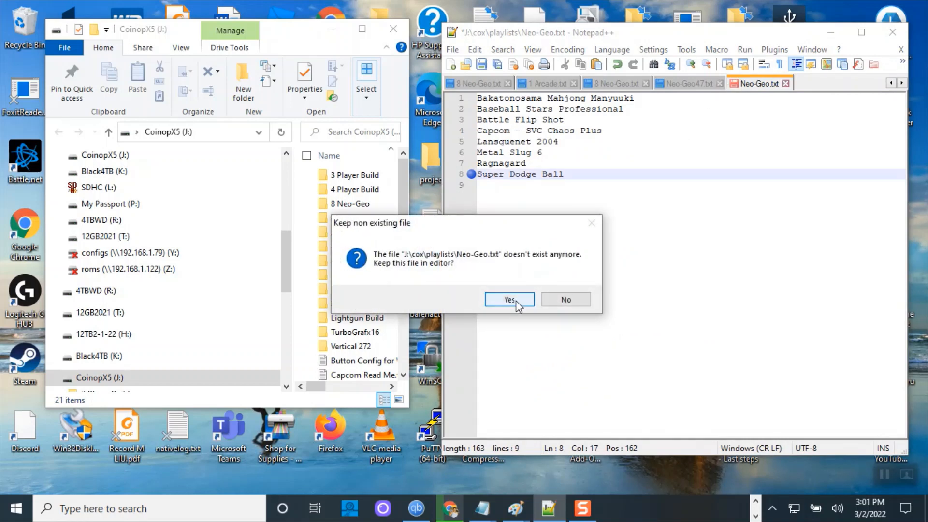
click(565, 300)
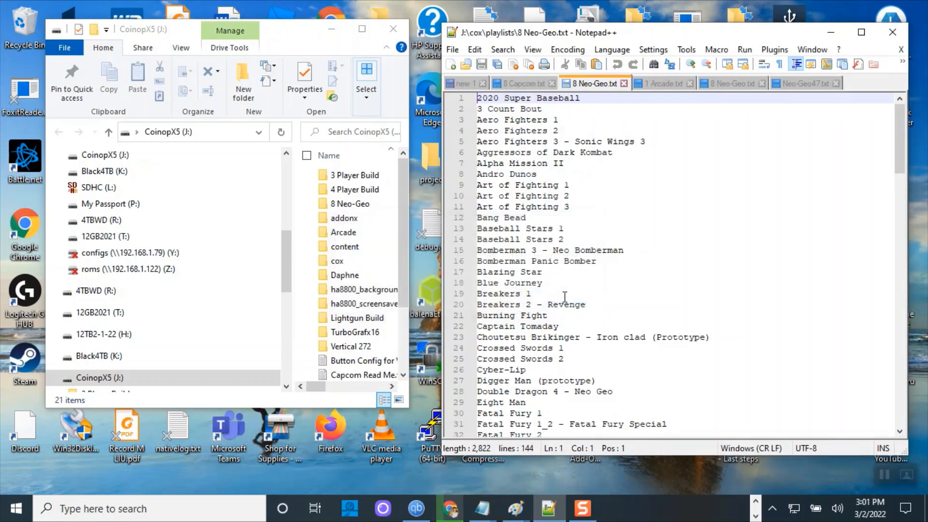
click(837, 83)
click(762, 83)
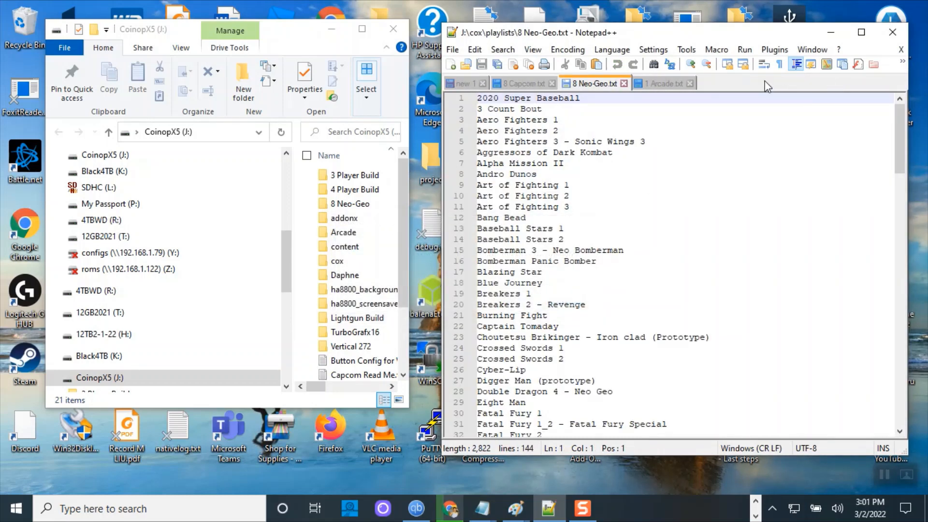
click(690, 84)
click(625, 83)
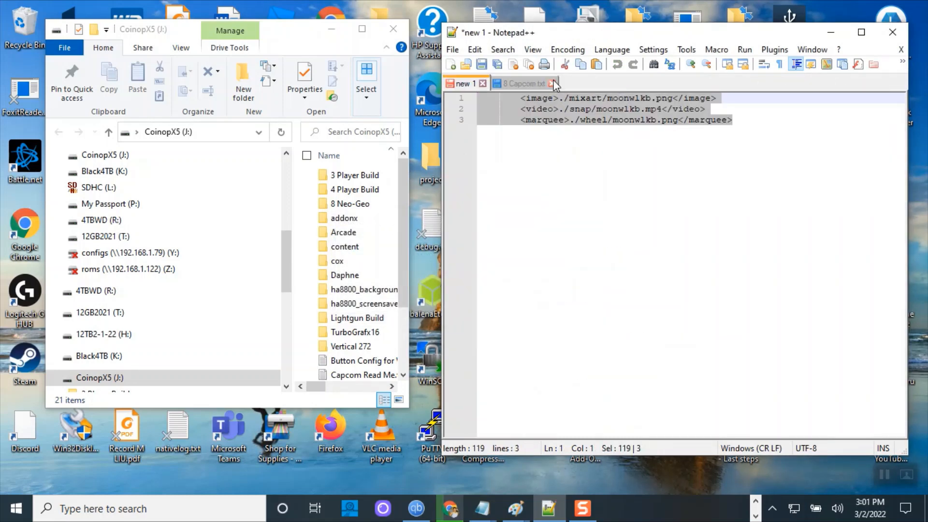
click(528, 85)
click(552, 83)
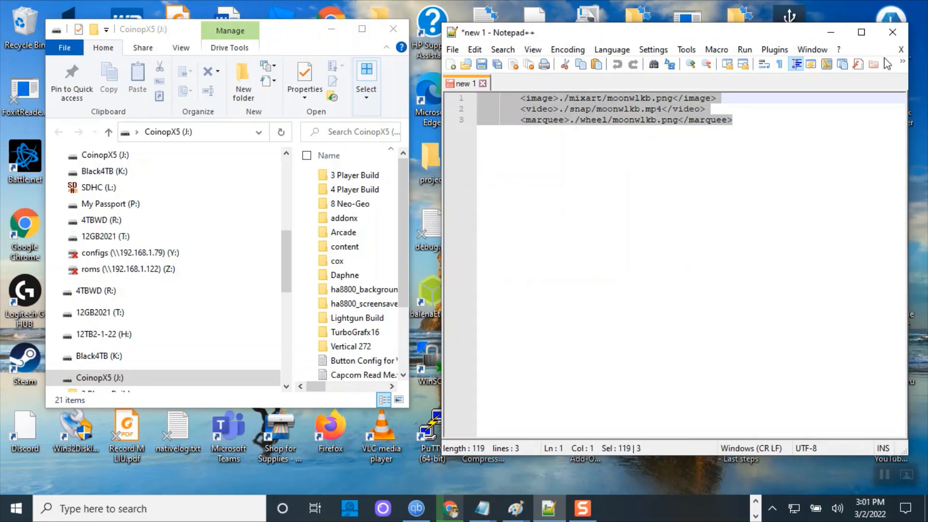
click(893, 32)
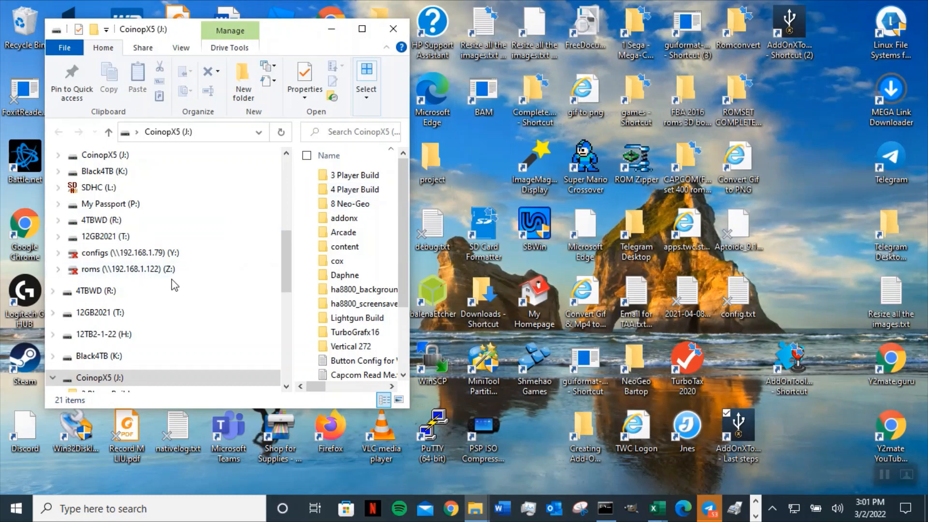
Widen the CoinopX5 (J:) window and narrow its folder tree so the drive's file names and details are readable
click(105, 382)
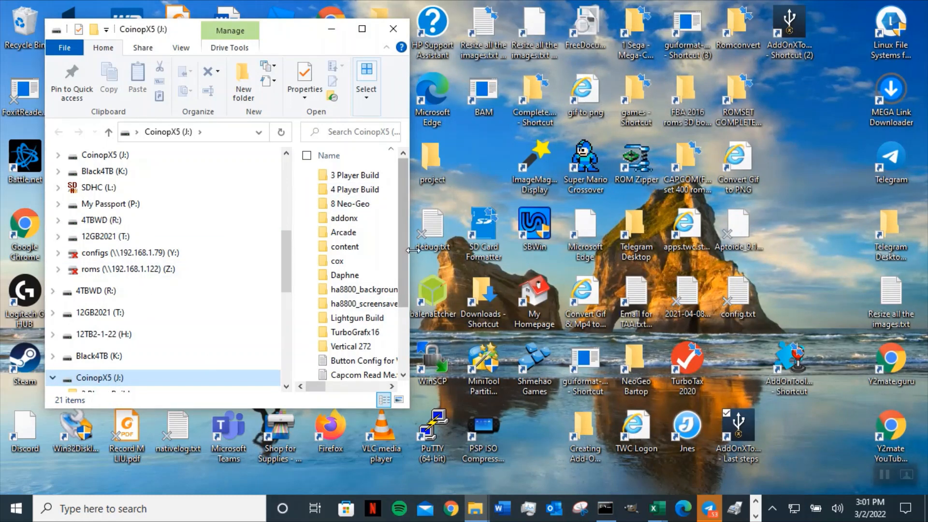
drag(413, 250, 564, 250)
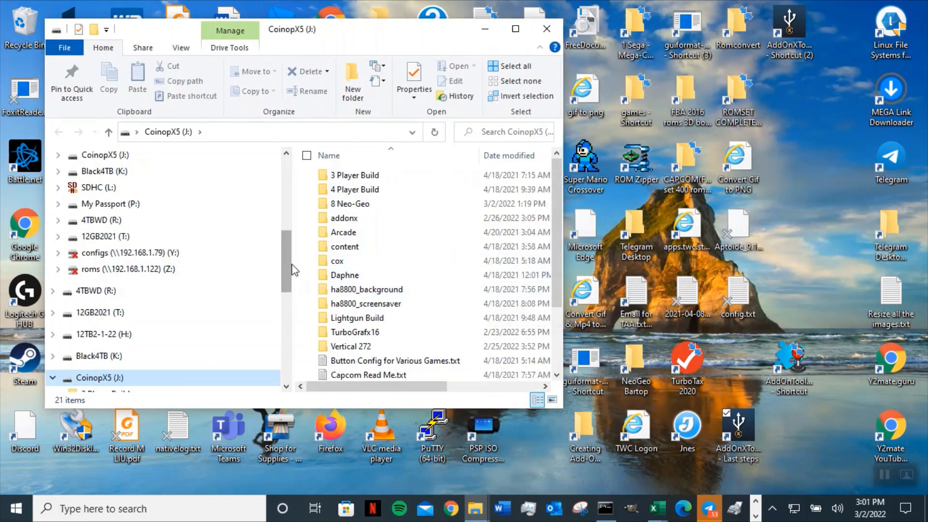
drag(295, 262, 204, 262)
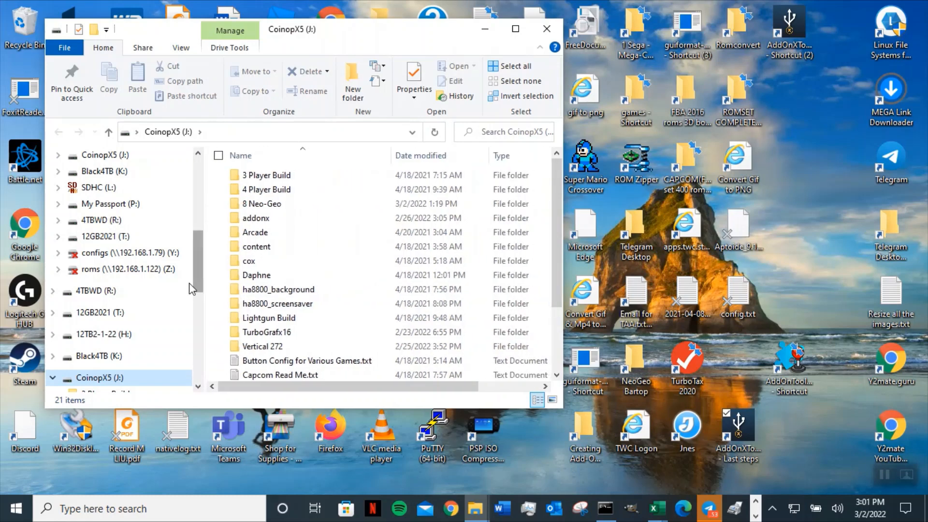
click(197, 387)
click(198, 387)
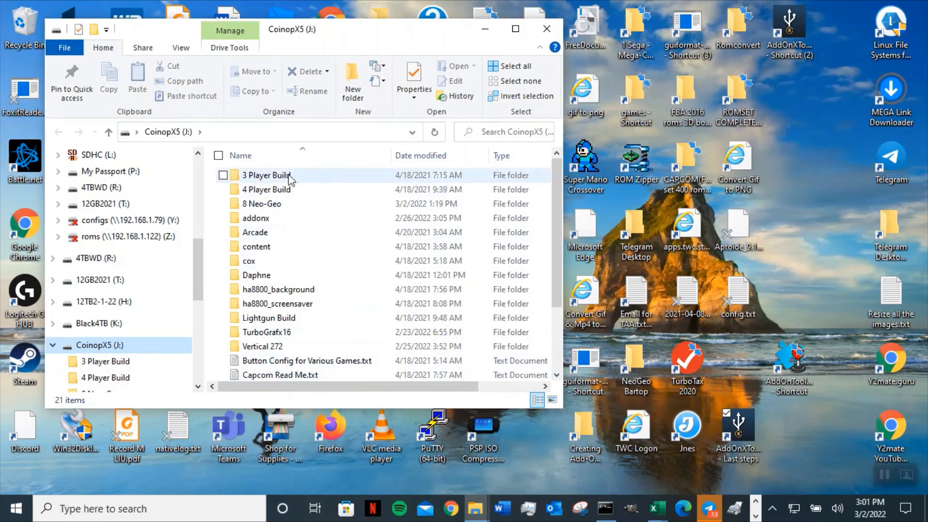
Examine the drive's game build folders, including 8 Neo-Geo, TurboGrafx16, Vertical 272, Lightgun Build and Arcade
mouse_move(261, 180)
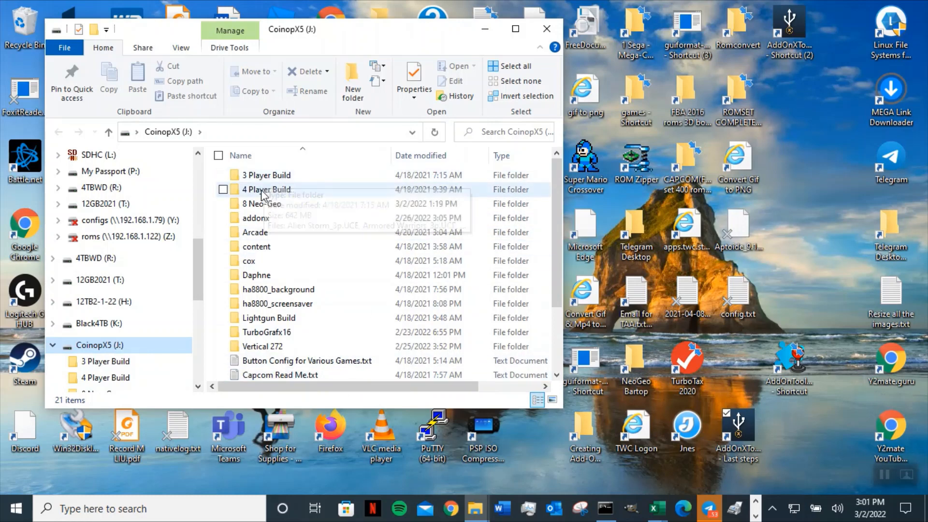
click(272, 211)
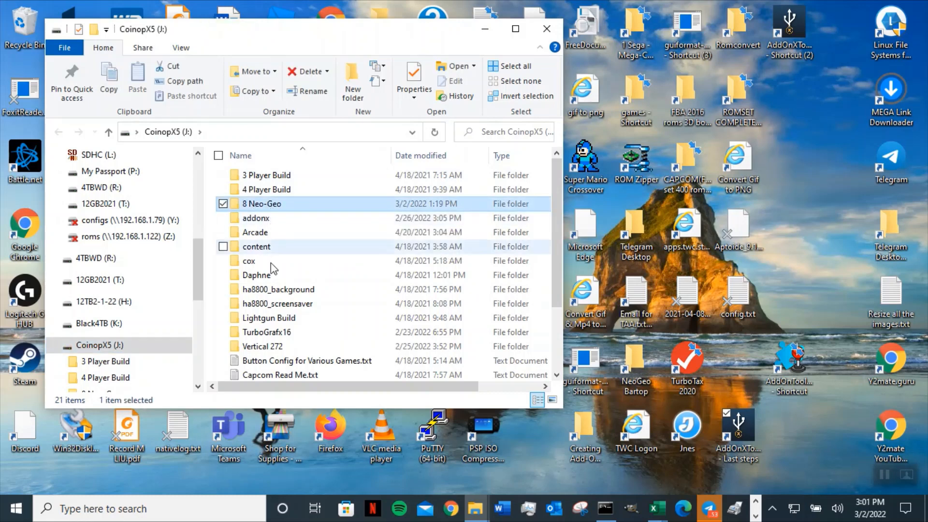
click(262, 335)
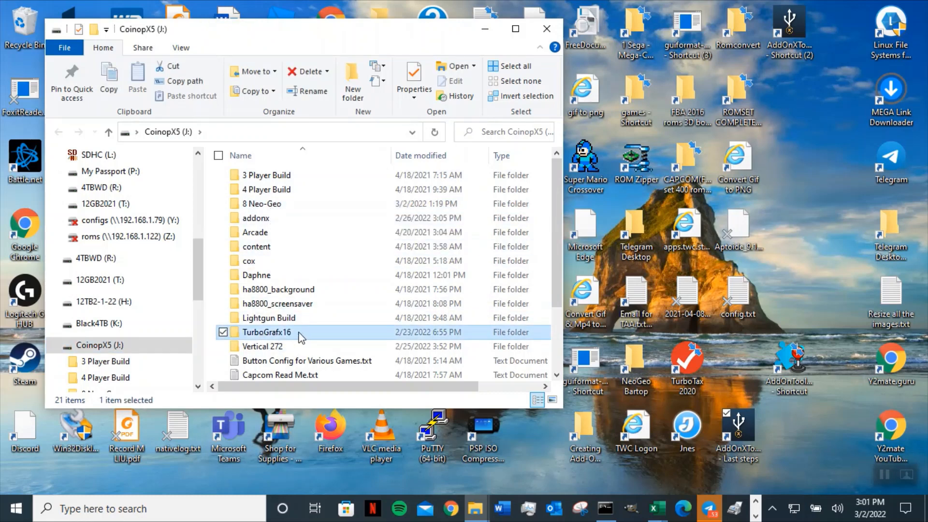
click(280, 348)
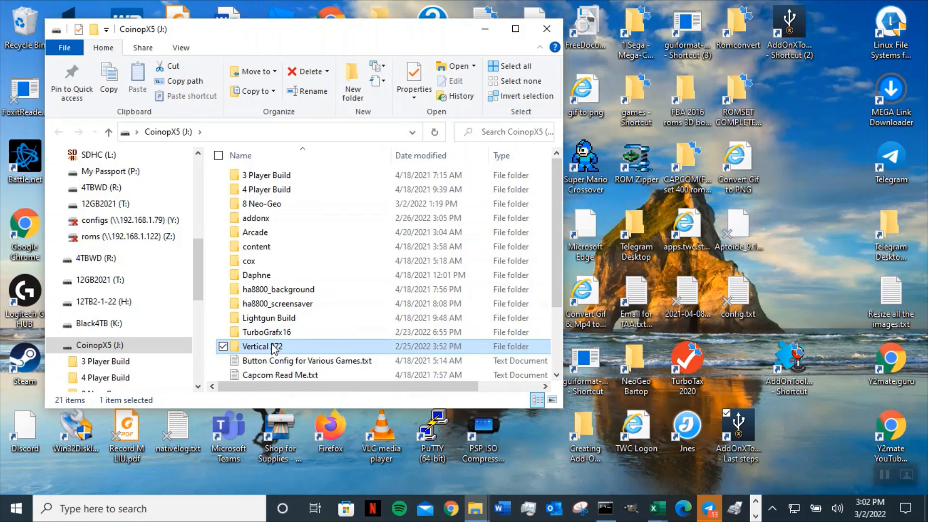
click(272, 334)
click(285, 322)
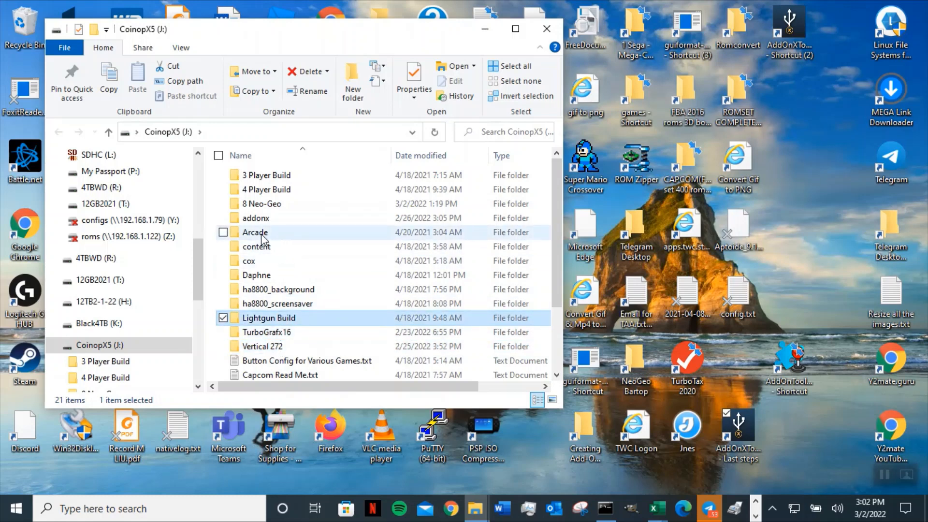
mouse_move(262, 237)
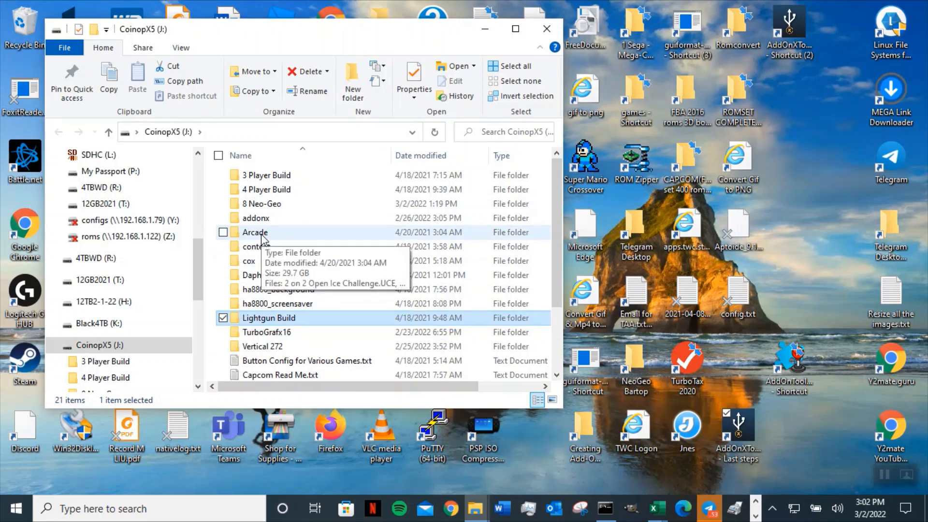
click(281, 206)
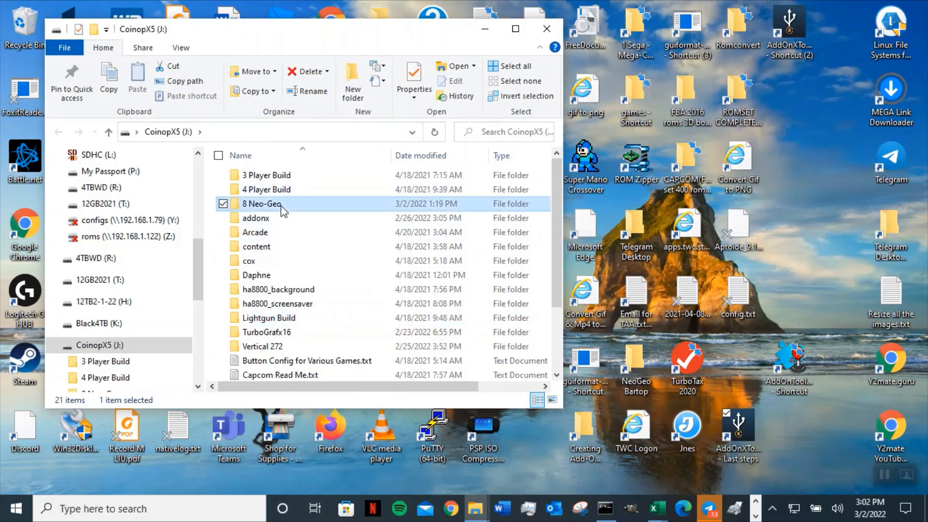
mouse_move(298, 211)
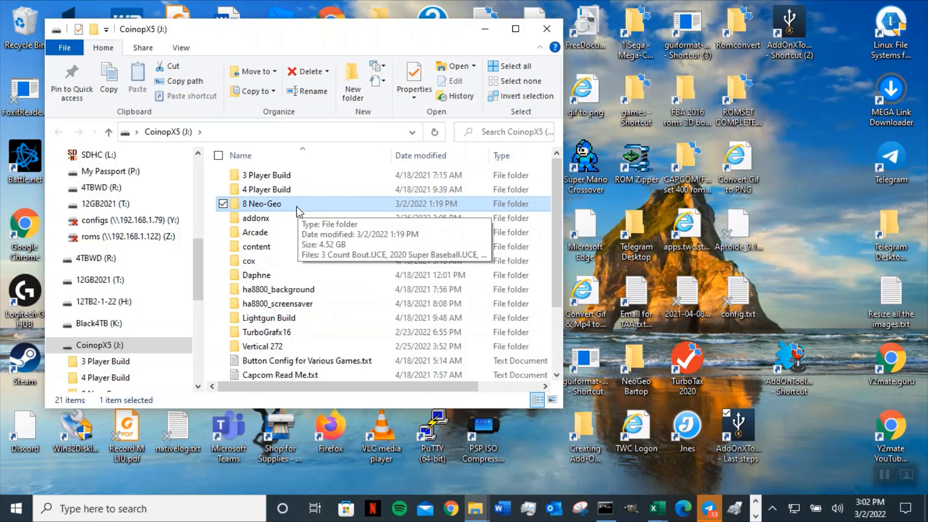
Open the 8 Neo-Geo folder, look through its UCE game files and return to the drive's root
double_click(263, 208)
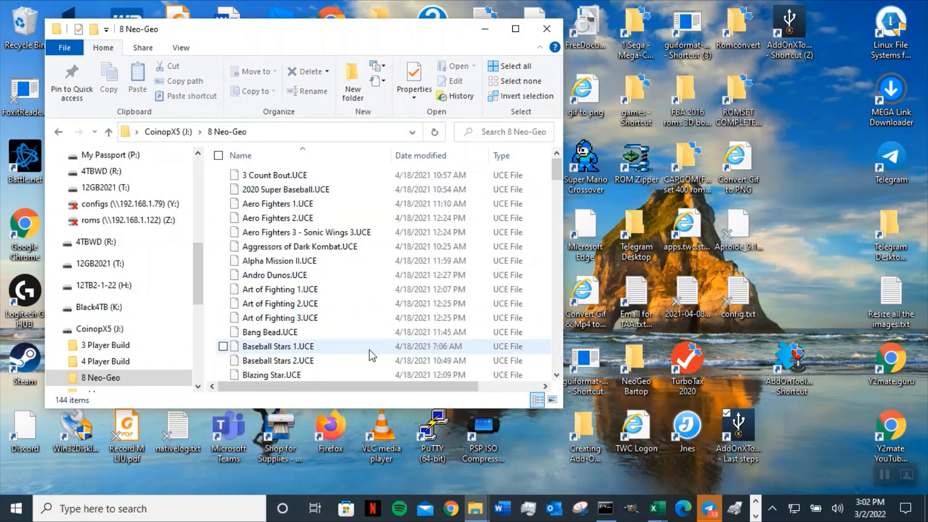
scroll(364, 344, down, 9)
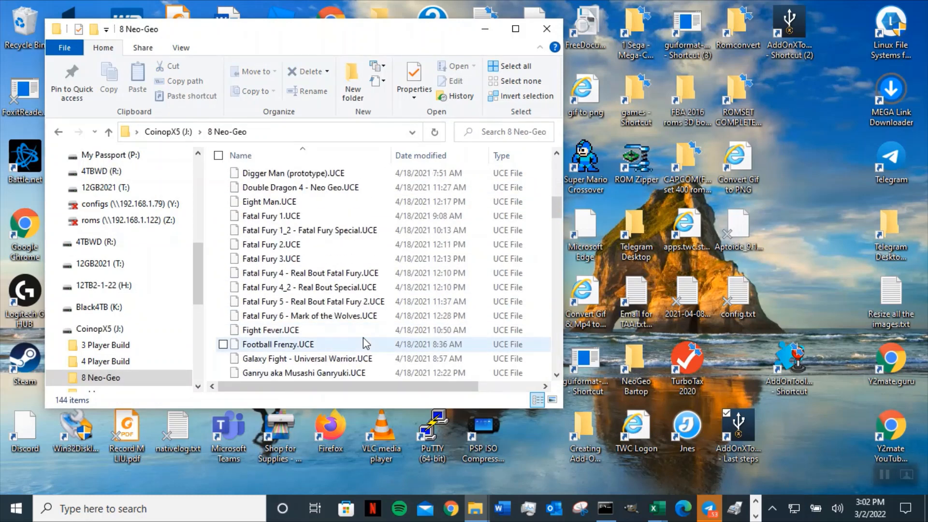
scroll(364, 339, up, 9)
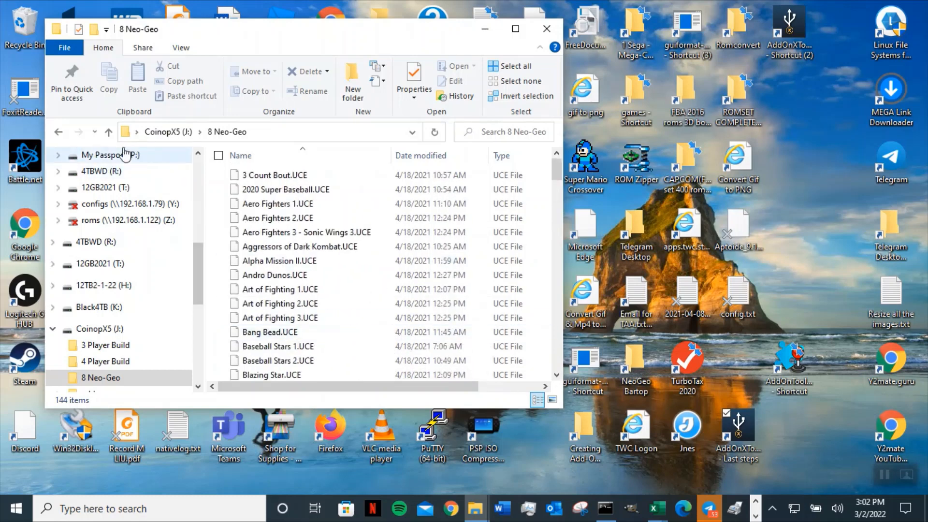
click(108, 132)
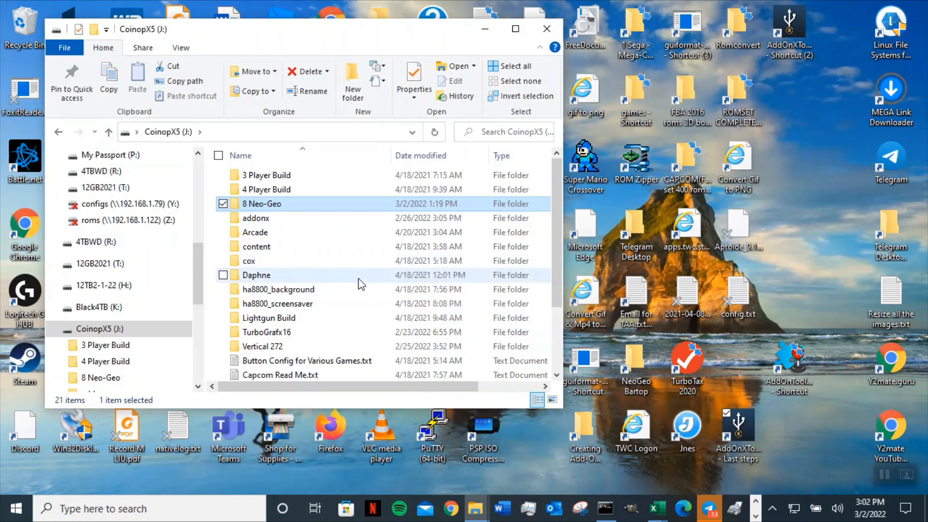
Open the playlists folder inside the drive's cox folder
double_click(248, 262)
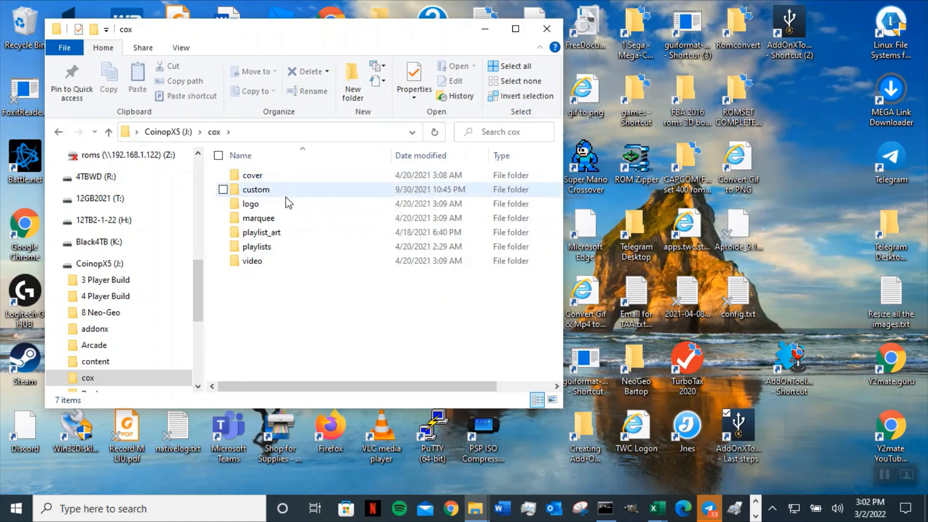
click(277, 249)
double_click(278, 248)
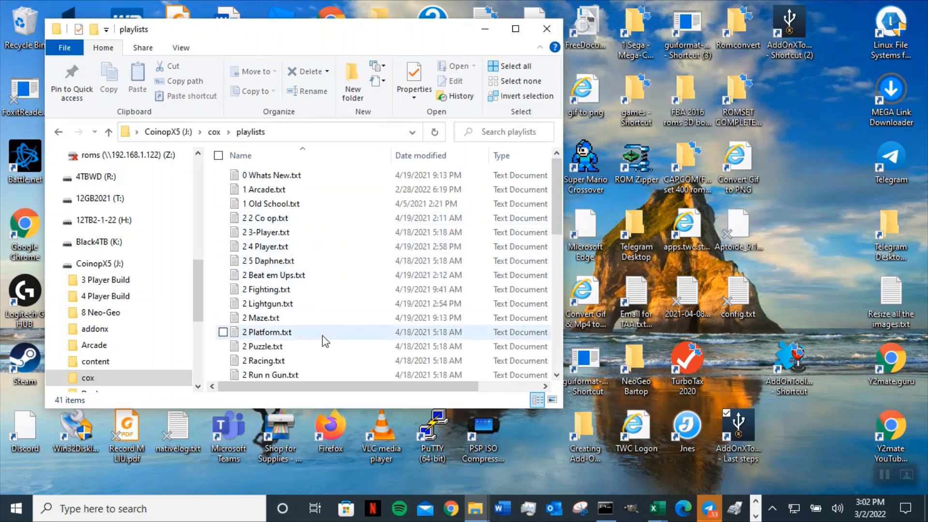
Look through the playlist text files down to TurboGrafx16.txt and open 8 Capcom.txt to view its game list
scroll(333, 319, down, 7)
click(329, 315)
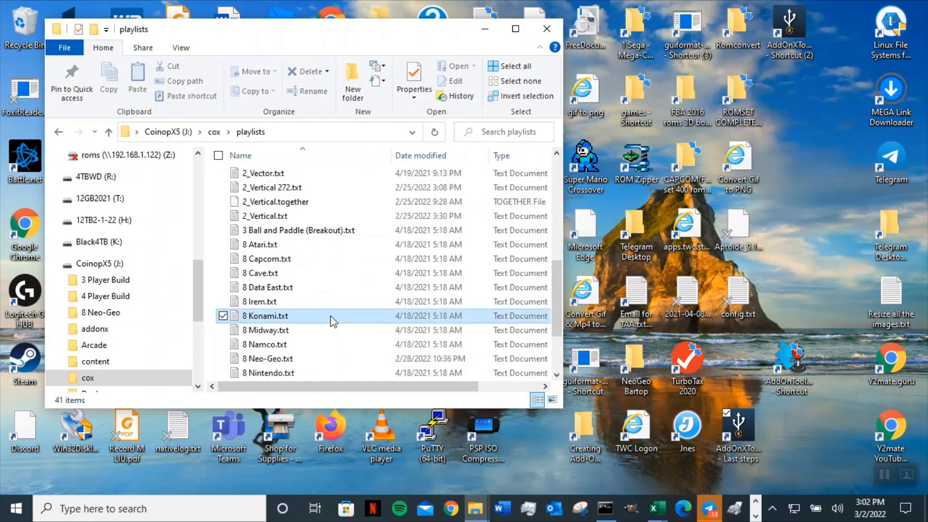
key(End)
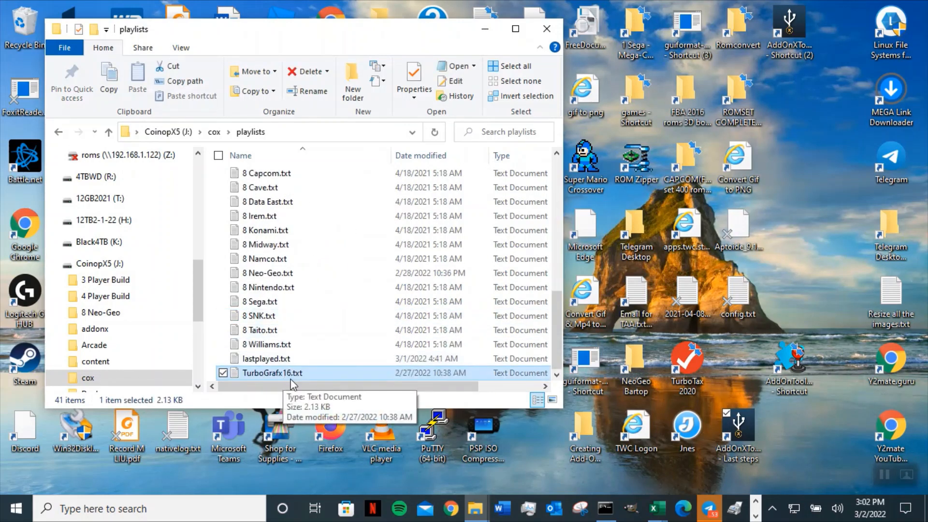
click(295, 175)
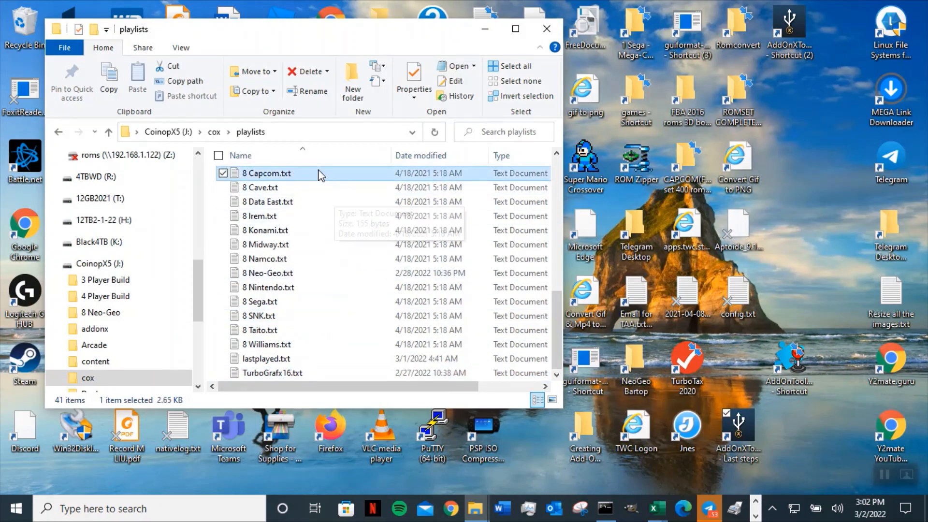
double_click(319, 175)
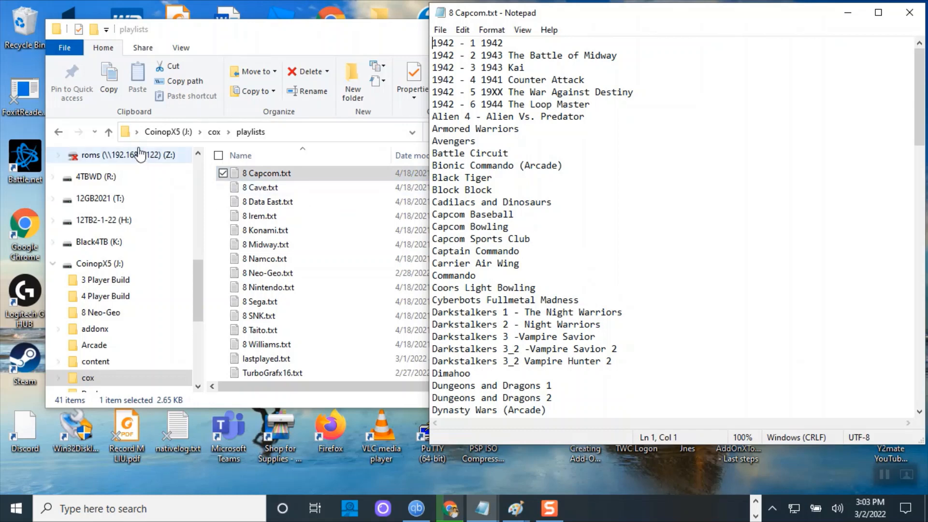
Go back up to the cox folder, reopen playlists and select 2 Lightgun.txt
click(107, 132)
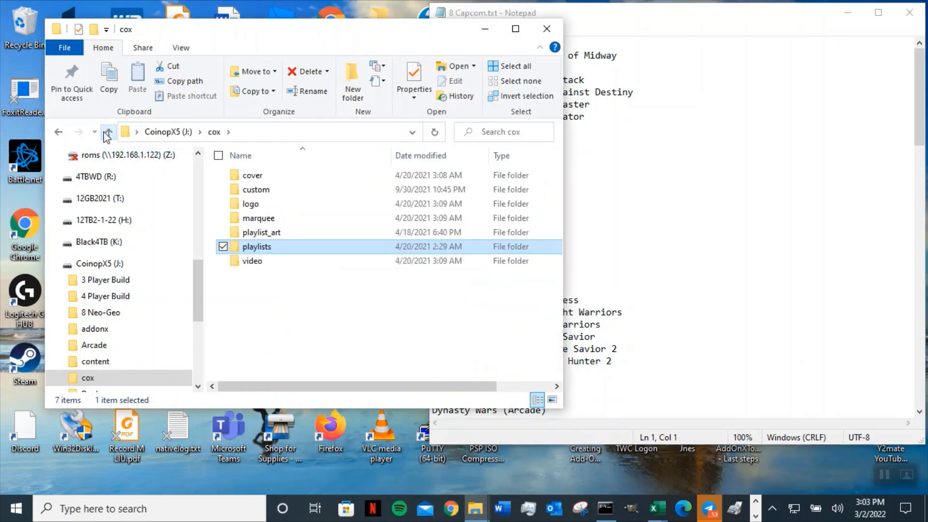
double_click(260, 248)
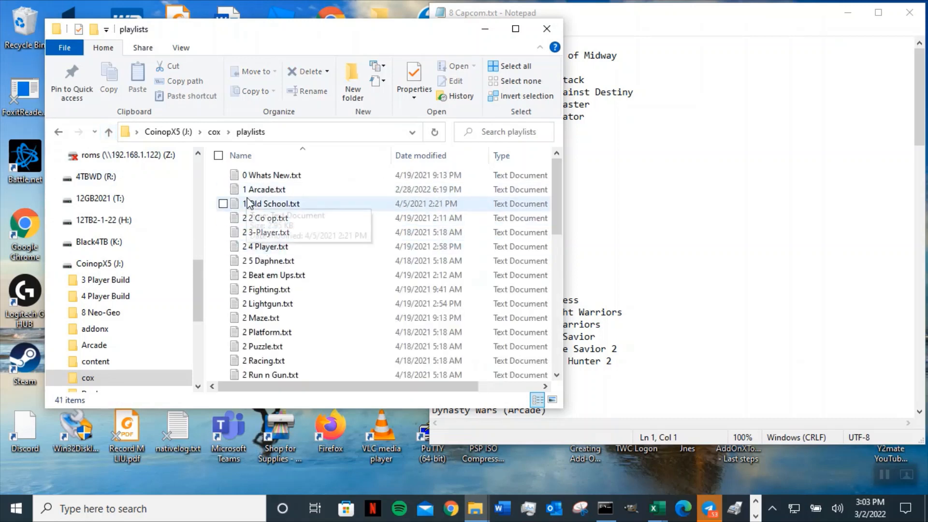
click(304, 306)
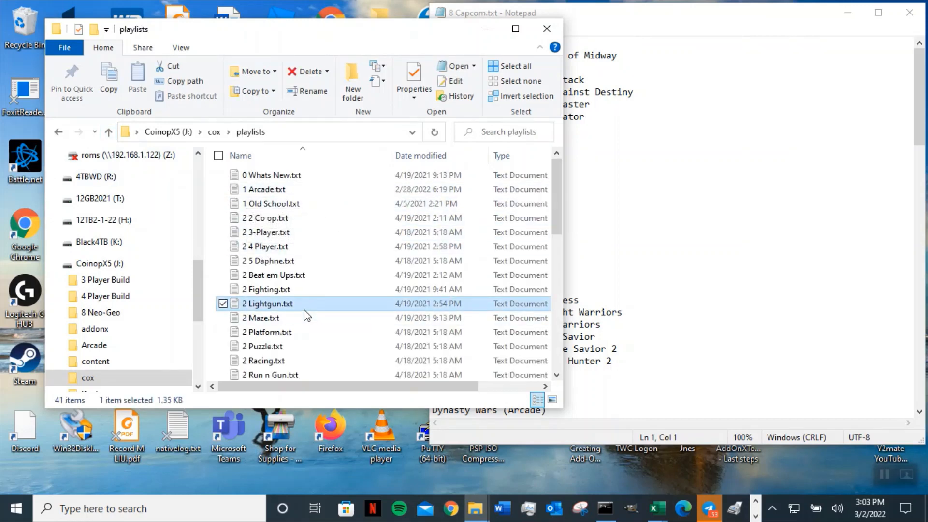
Copy the name 8 Capcom from the 8 Capcom.txt file in the playlists folder, without its extension
key(8)
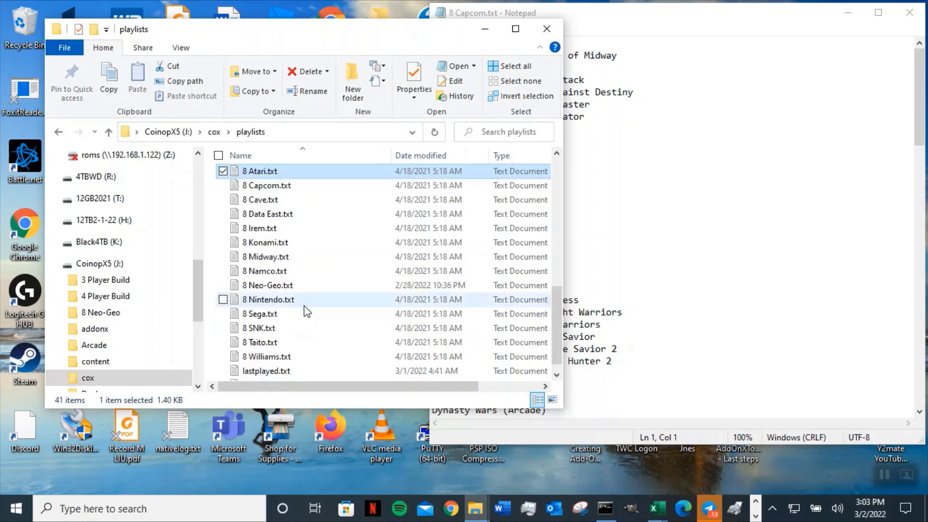
click(268, 188)
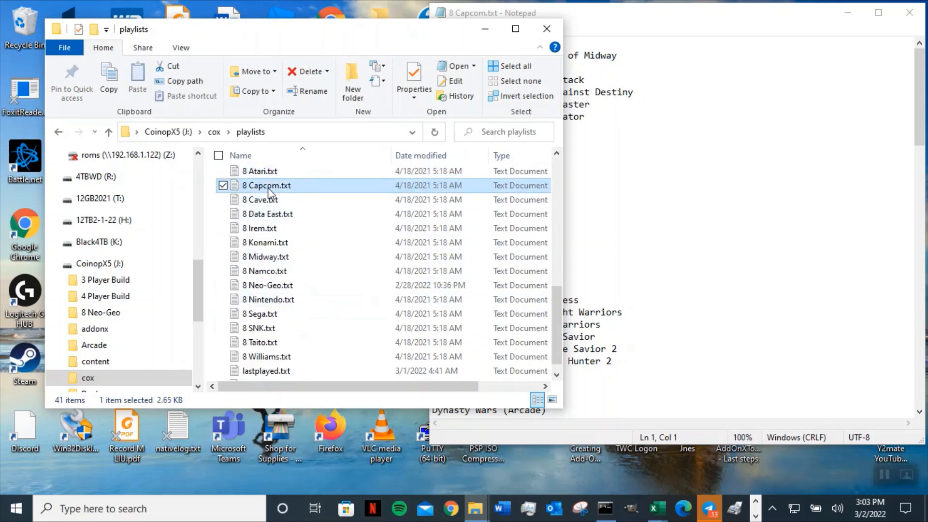
click(268, 188)
right_click(270, 188)
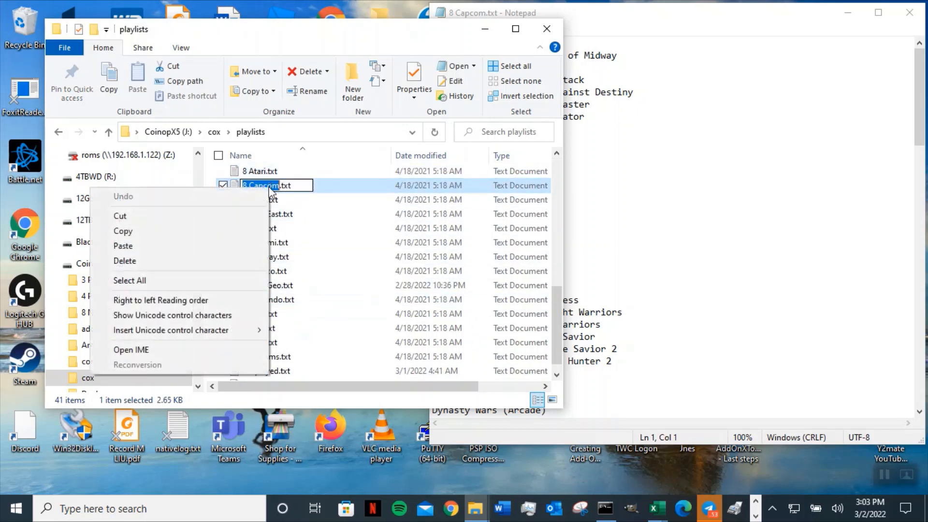
click(234, 231)
Return to the CoinopX5 drive's root and create a new folder there with the copied name 8 Capcom
click(108, 132)
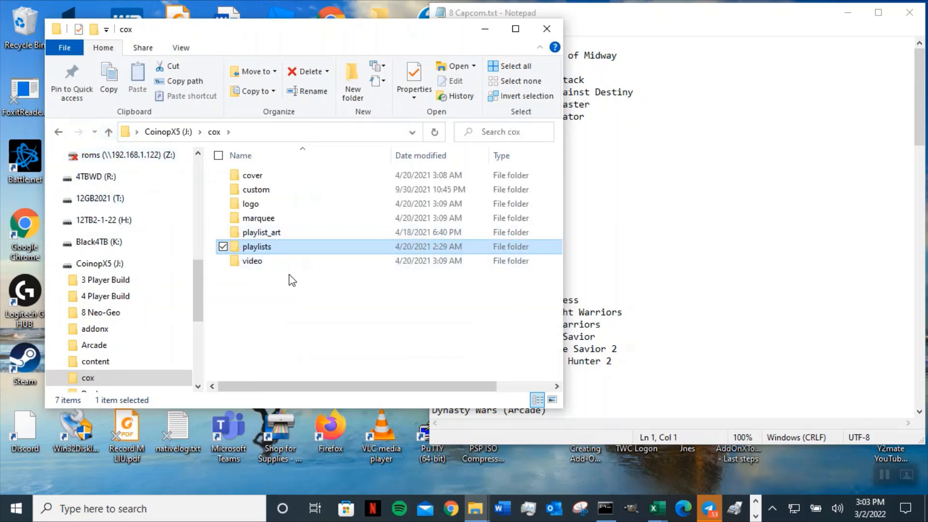
click(109, 132)
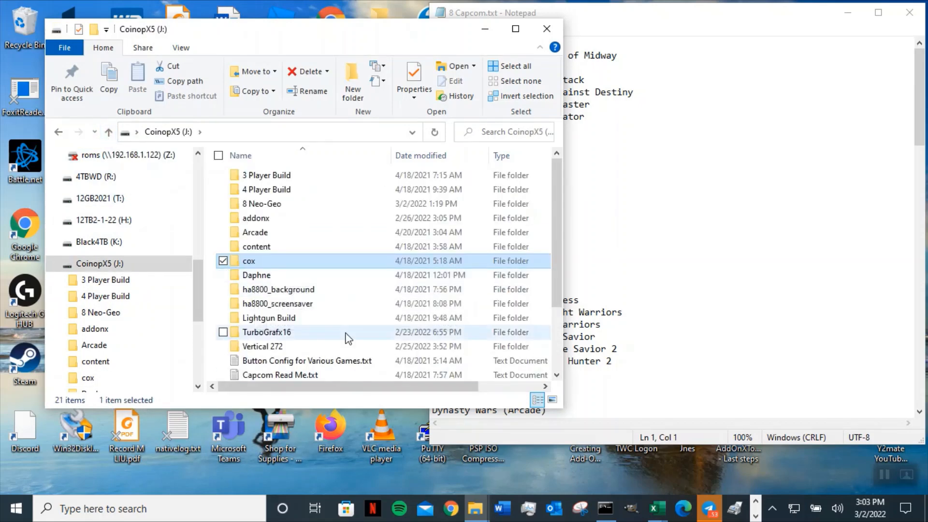
right_click(363, 355)
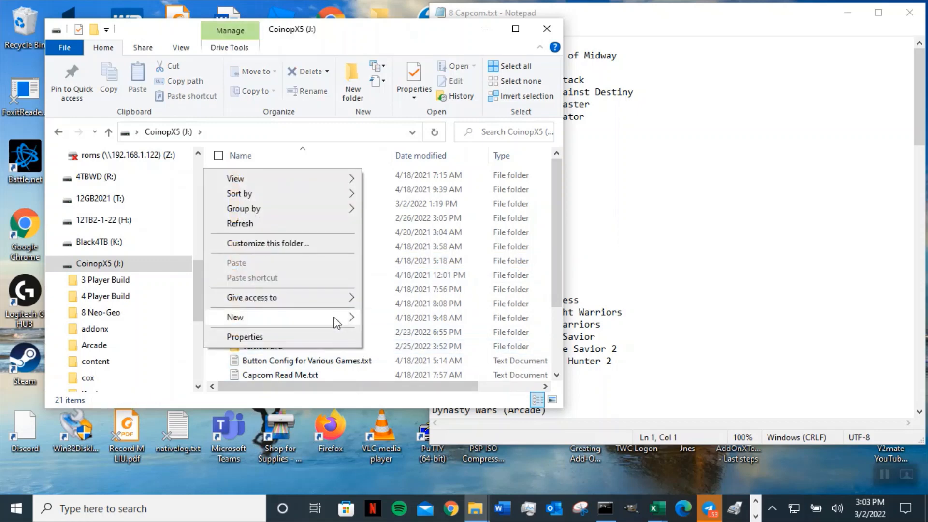
mouse_move(337, 319)
click(408, 321)
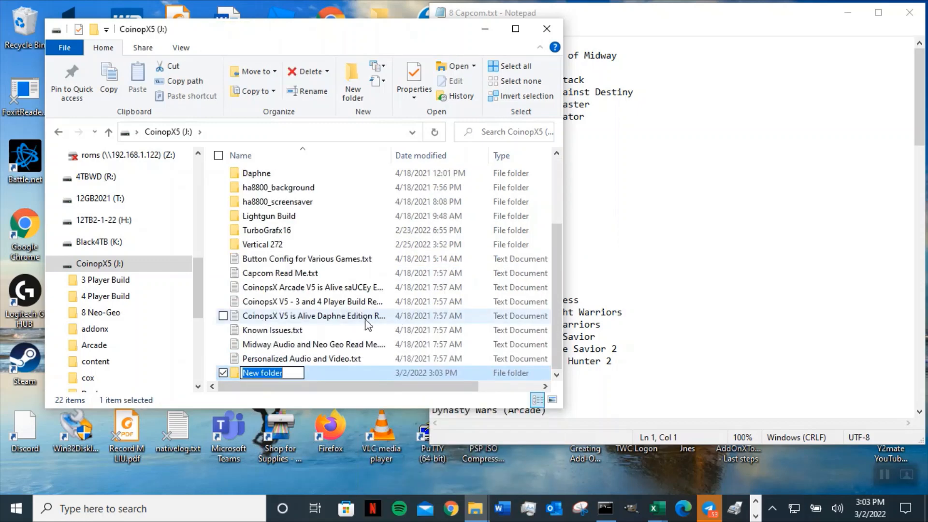
key(ctrl+v)
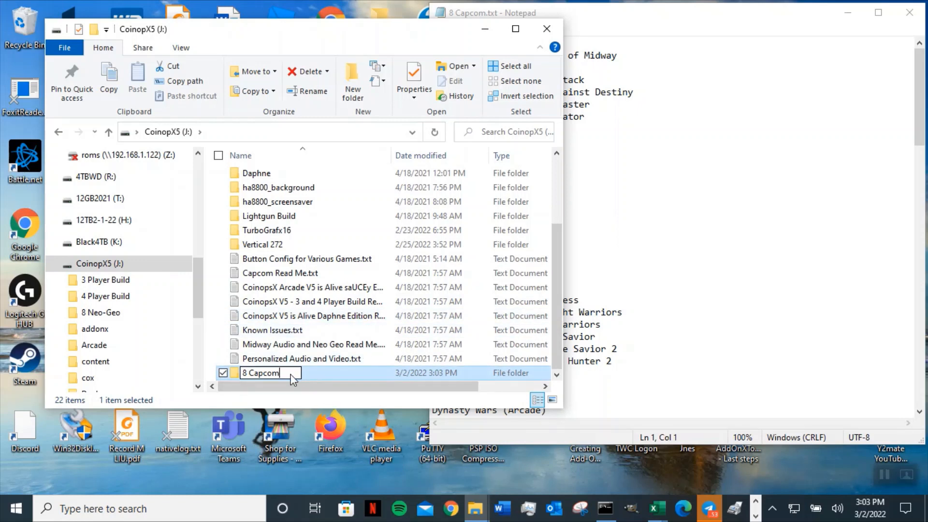
key(Return)
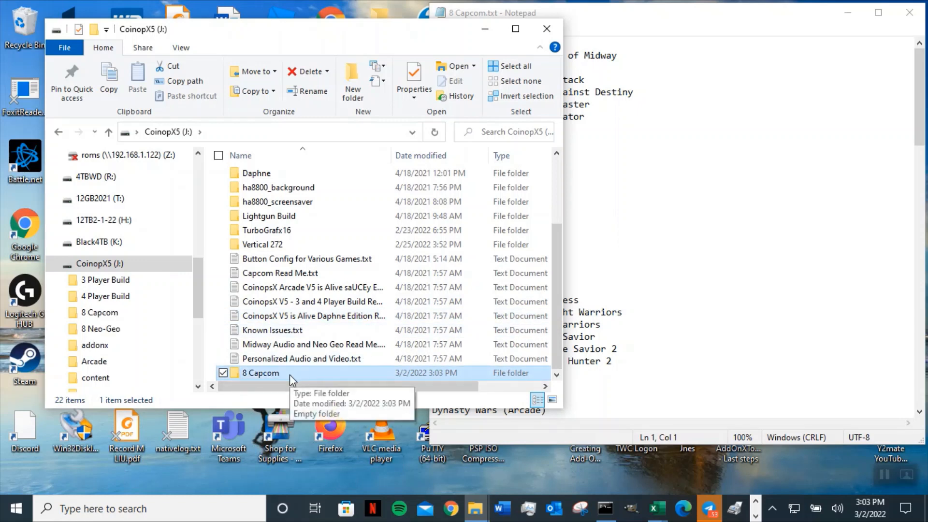
Open the TurboGrafx16 folder to view its UCE game files and return to the drive's root
double_click(278, 231)
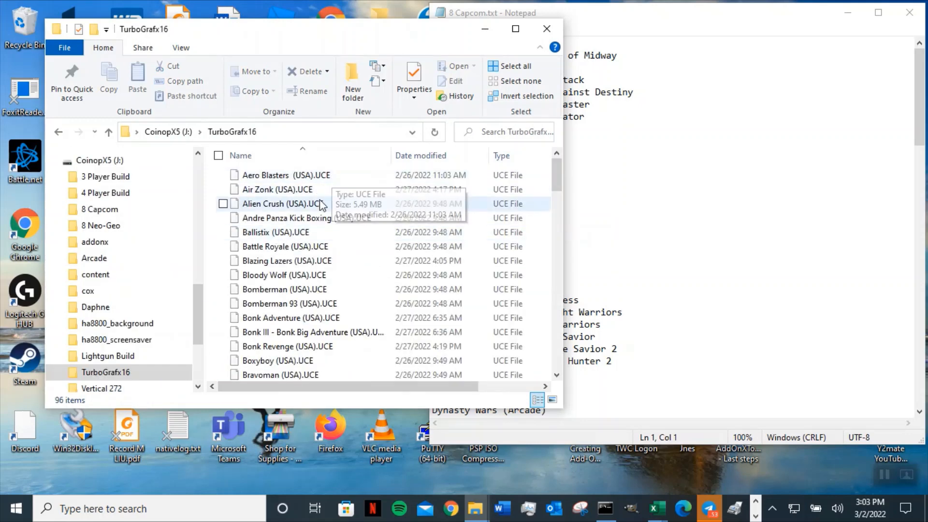
click(110, 136)
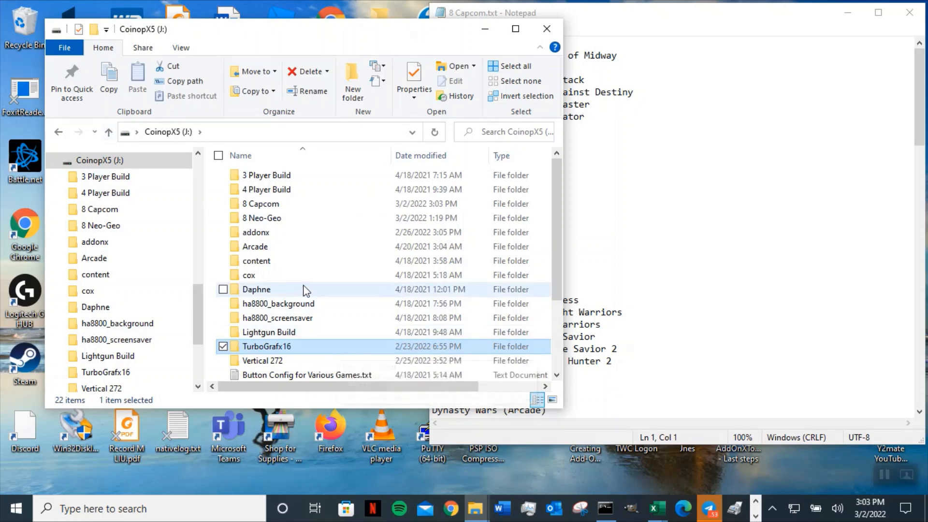
Copy the entire game list from 8 Capcom.txt and switch to the NGASP rename workbook in Excel
click(692, 234)
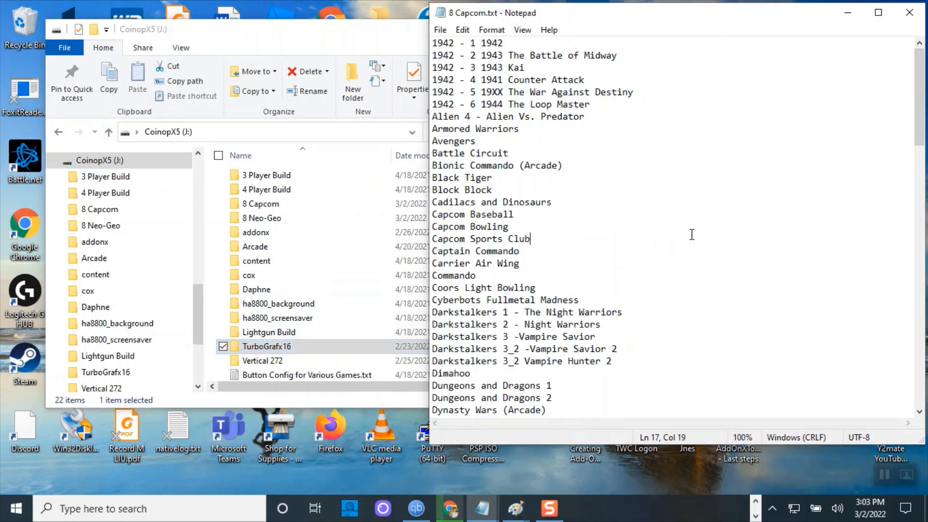
key(ctrl+a)
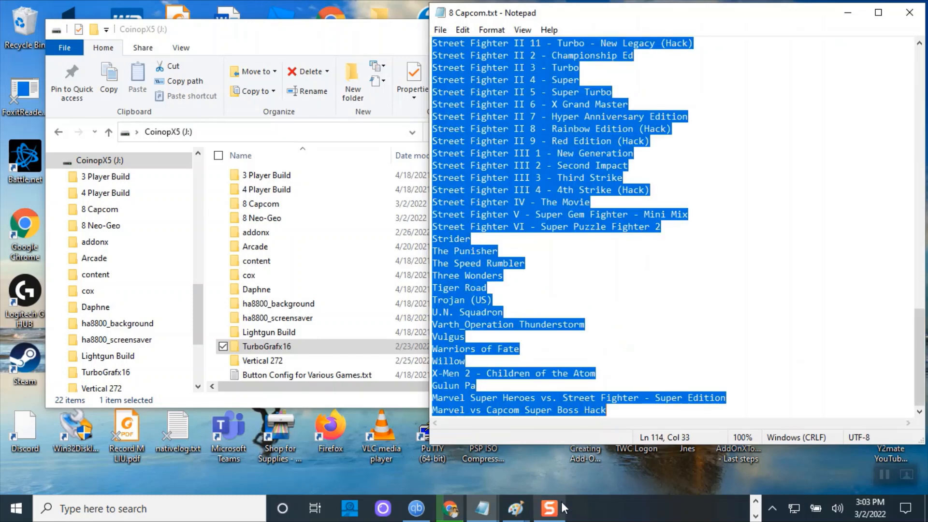
mouse_move(513, 515)
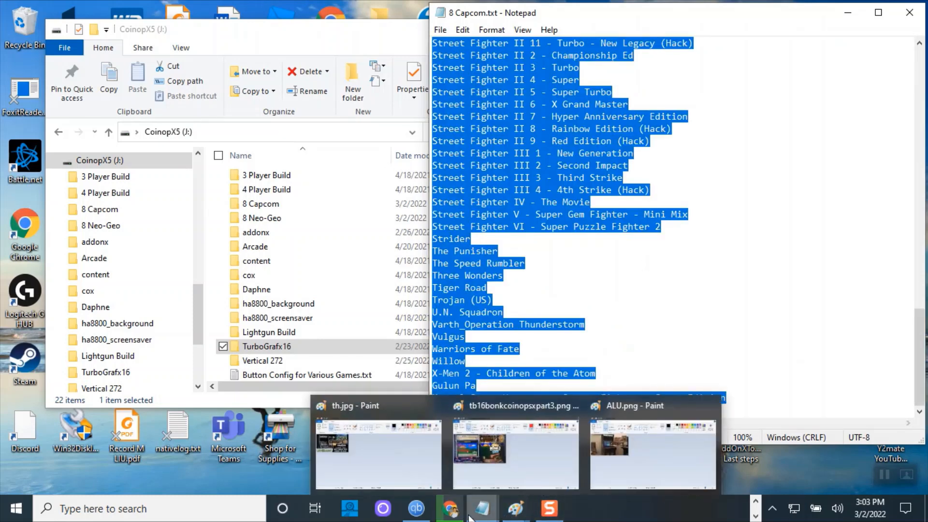
mouse_move(452, 514)
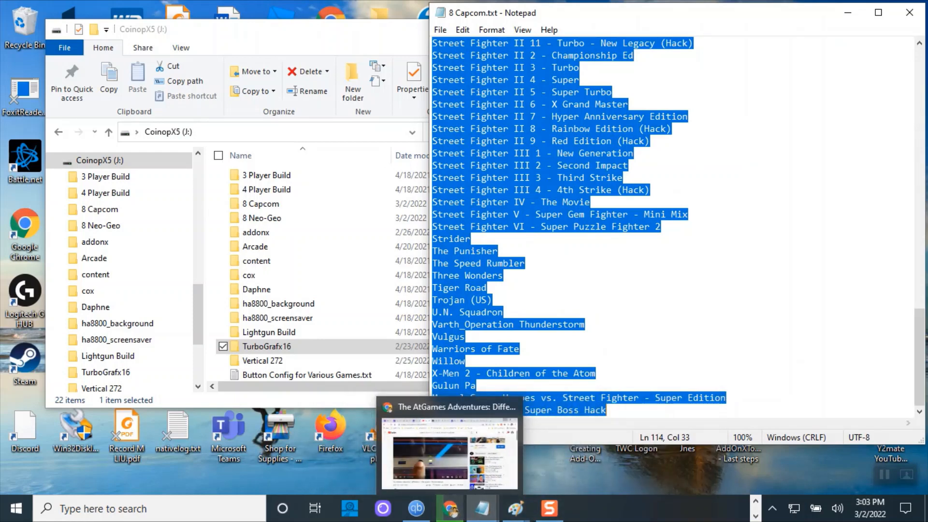
click(758, 508)
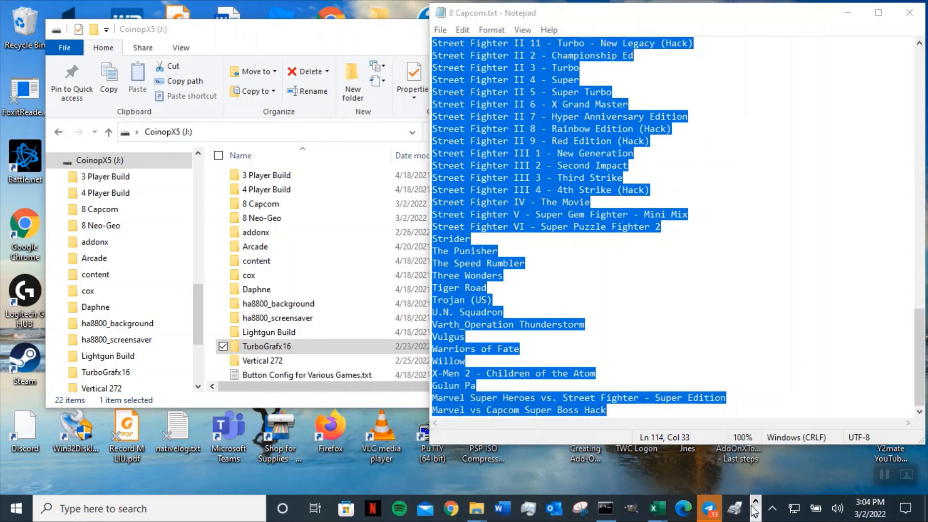
mouse_move(665, 510)
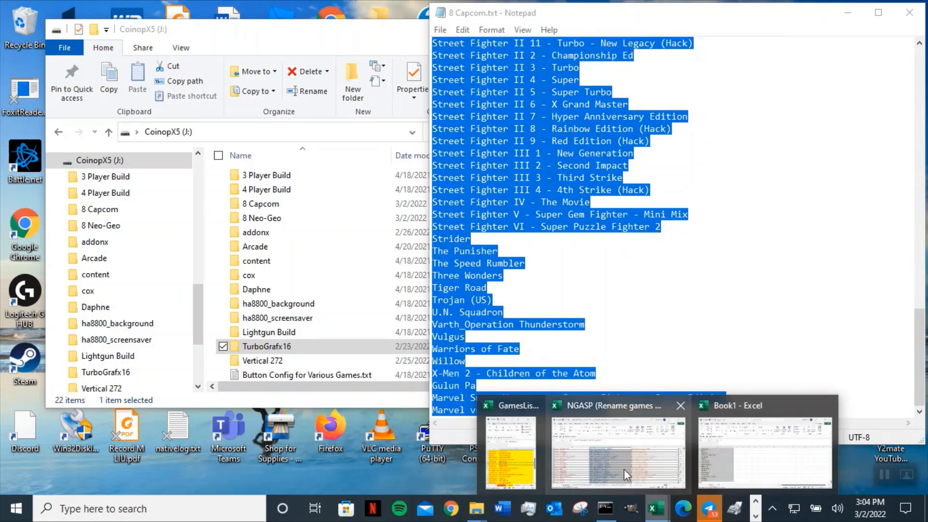
mouse_move(616, 462)
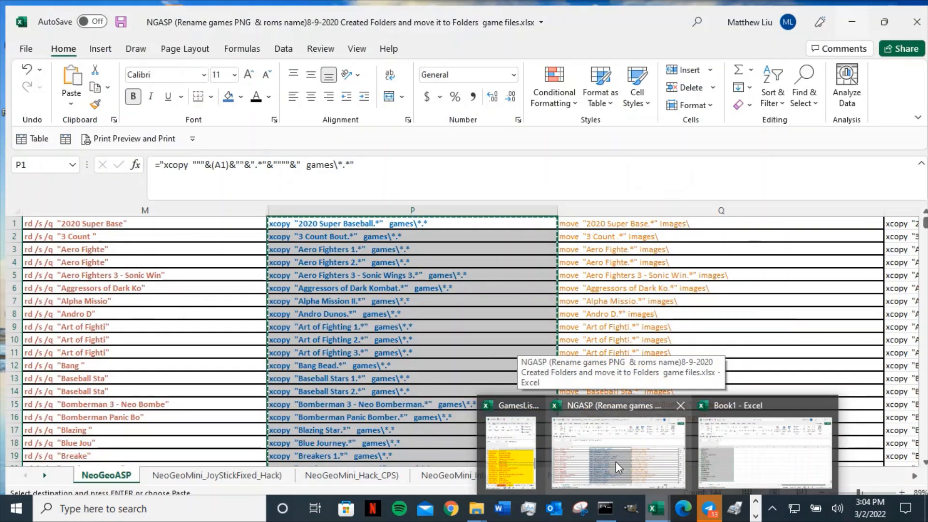
click(616, 462)
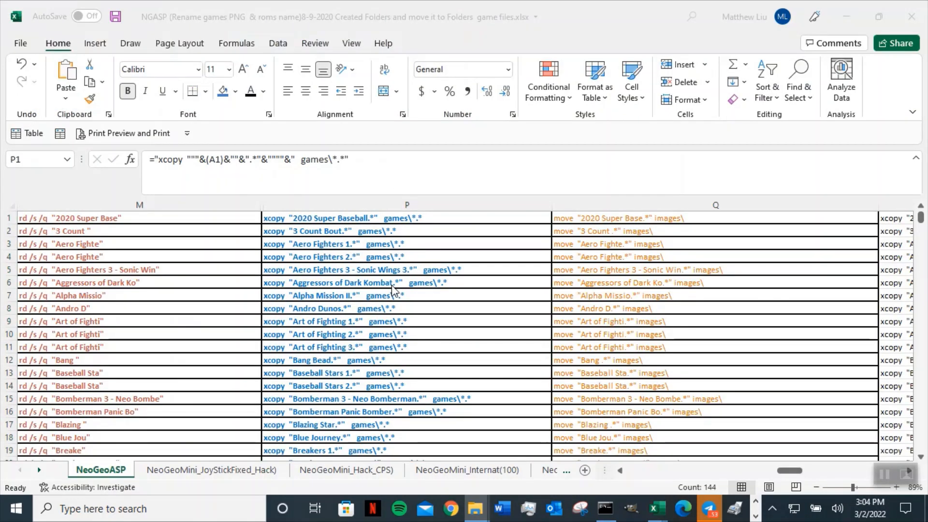
Clear the existing game names from column A of the NeoGeoASP sheet
click(637, 472)
click(636, 475)
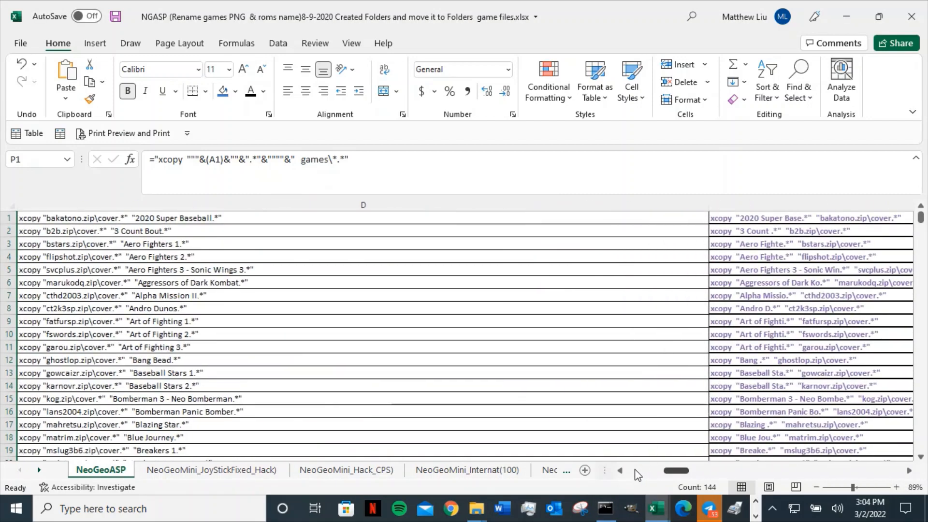
click(637, 472)
click(636, 472)
click(637, 472)
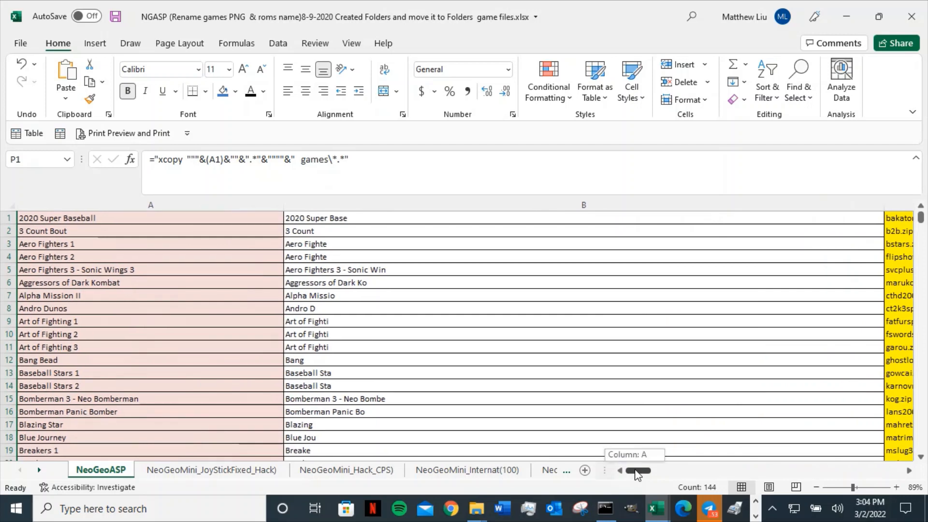
click(121, 221)
click(122, 206)
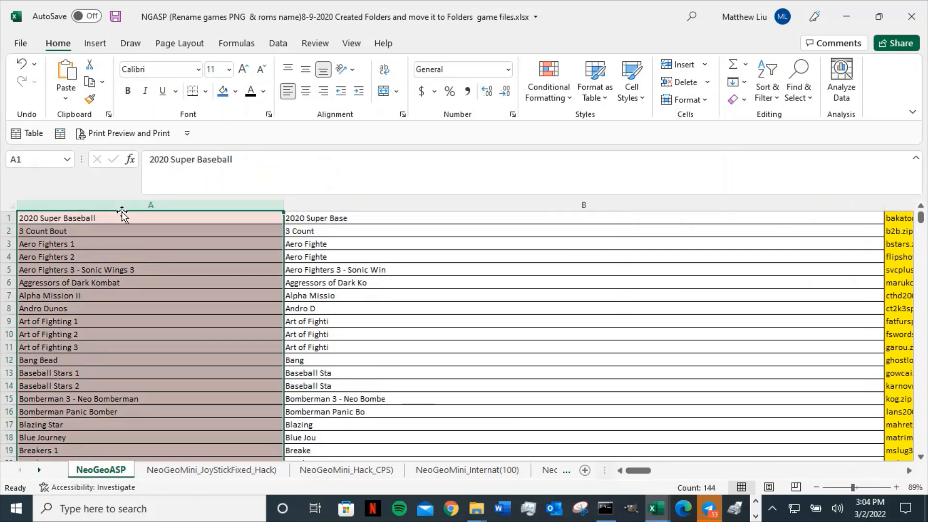
key(Delete)
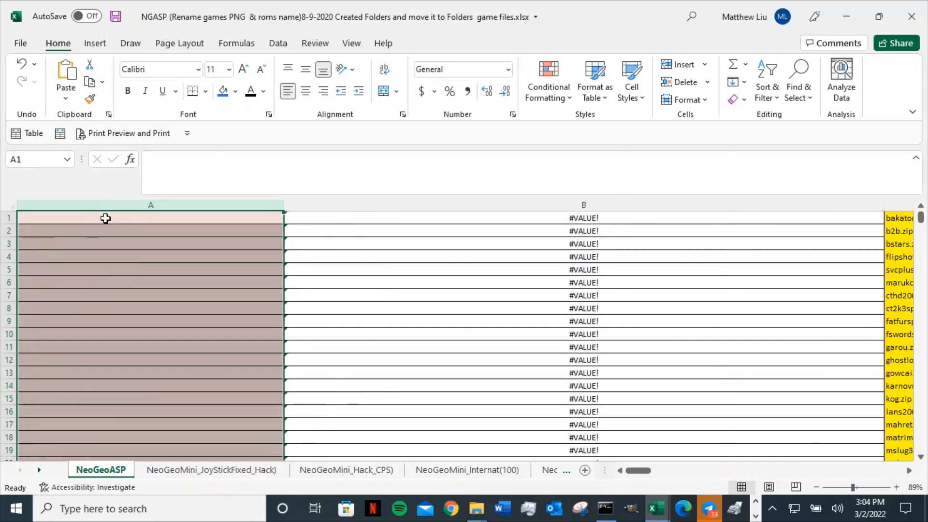
Paste the copied Capcom game list into column A, starting at cell A1
click(106, 218)
right_click(103, 219)
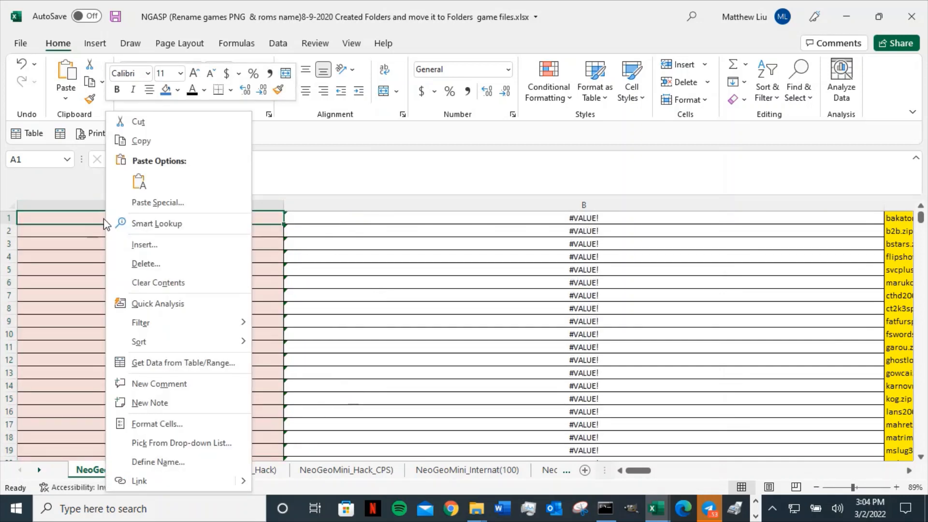
click(139, 182)
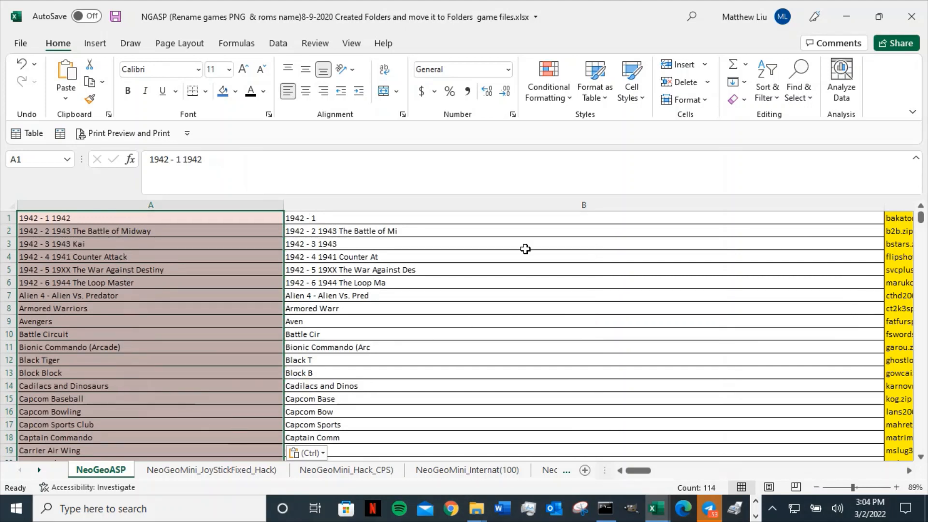
Examine the formula columns from B through Q, including the xcopy commands in column P, for the Capcom games
click(518, 202)
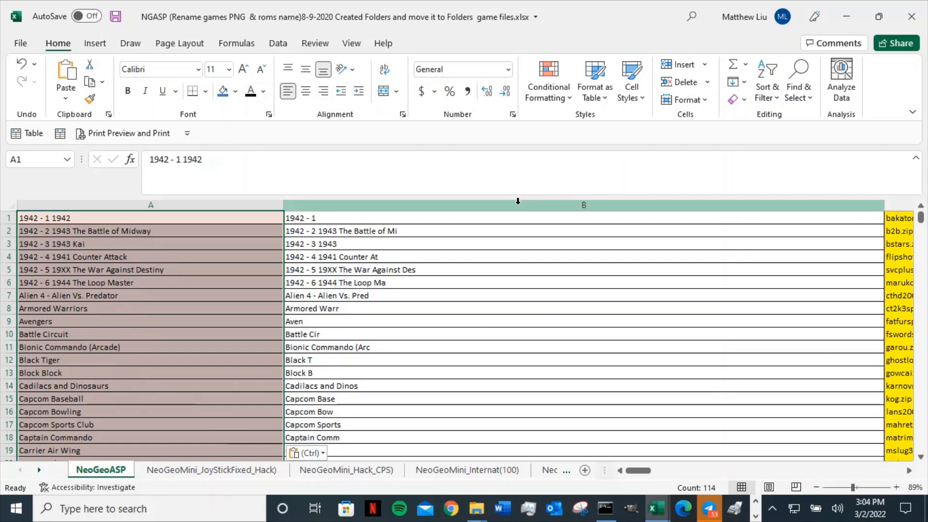
click(518, 201)
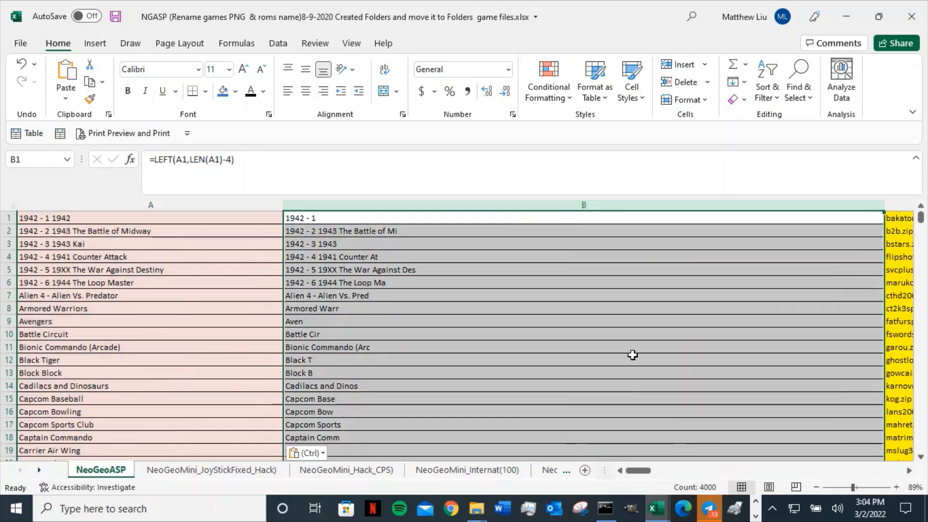
click(910, 471)
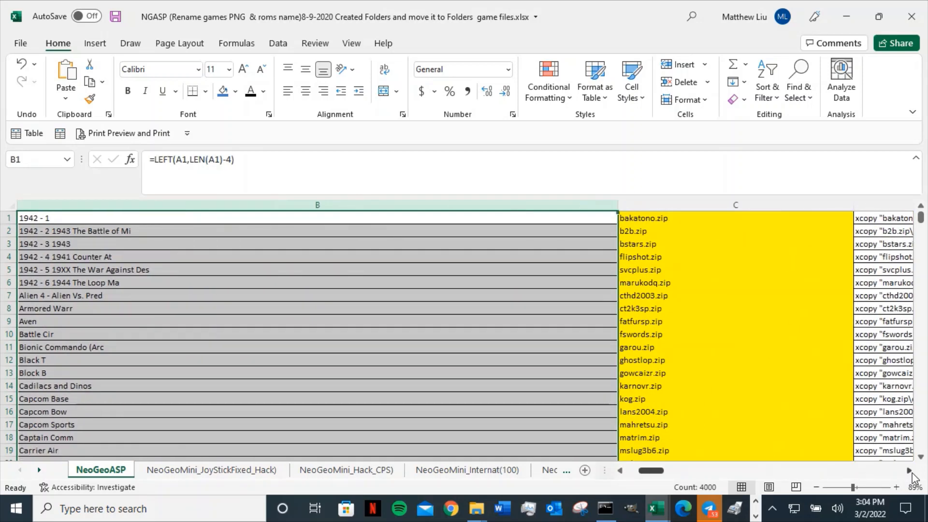
click(910, 472)
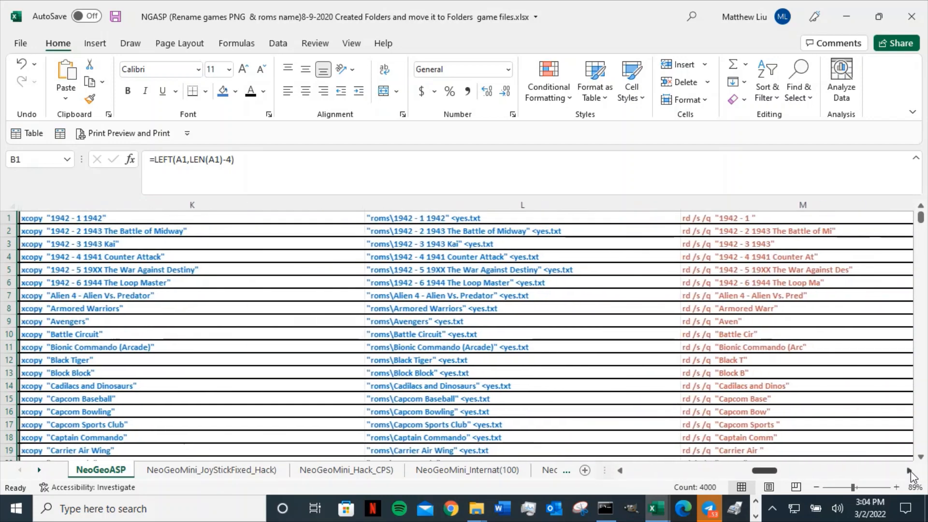
click(910, 472)
click(910, 472)
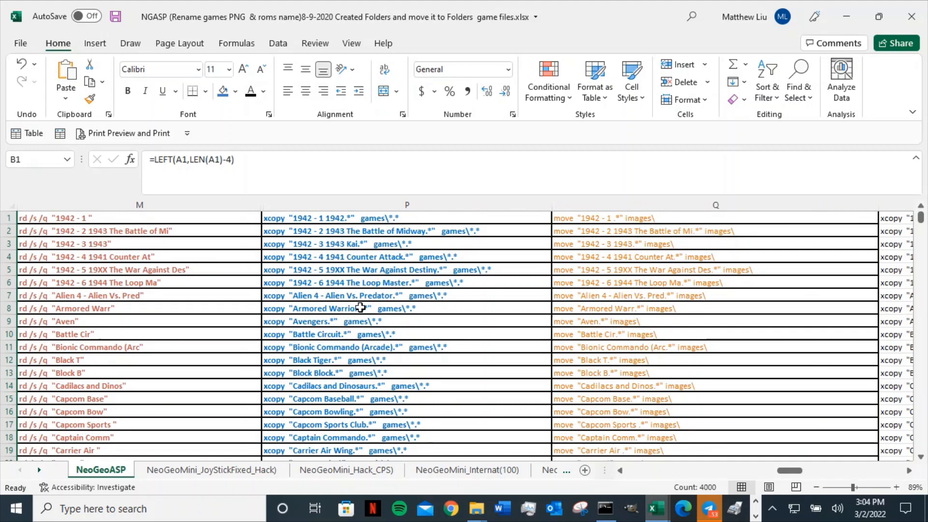
scroll(381, 292, down, 2)
scroll(382, 292, down, 1)
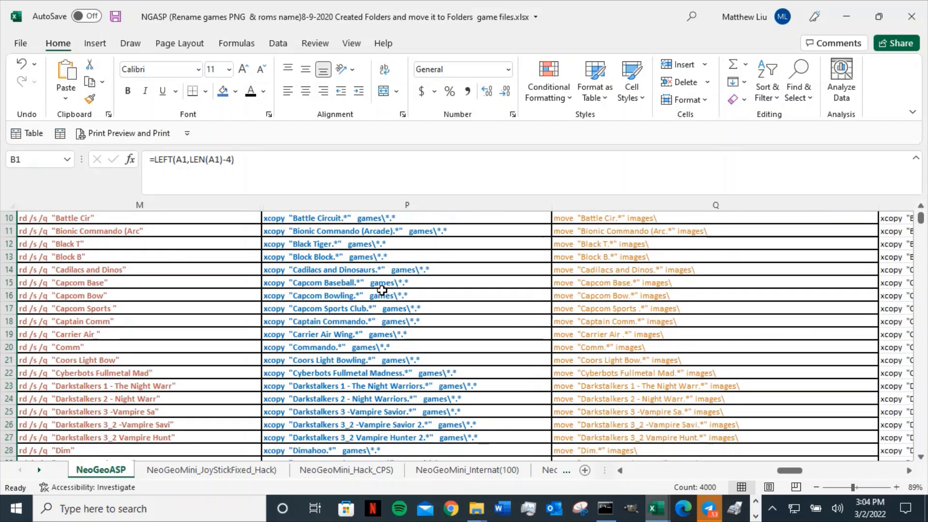
scroll(384, 290, up, 3)
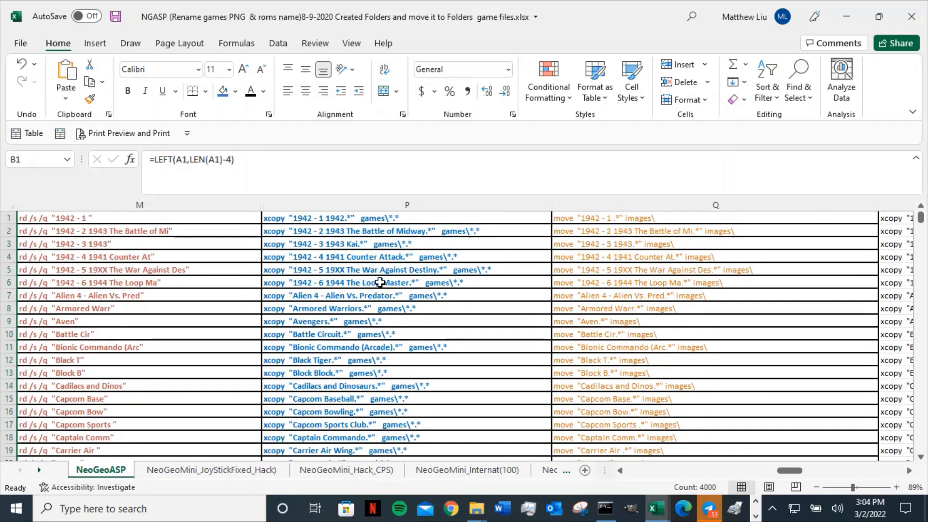
Copy the Capcom xcopy commands in cells P1 to P114 and minimize the workbook
click(367, 216)
drag(367, 215, 392, 308)
right_click(392, 256)
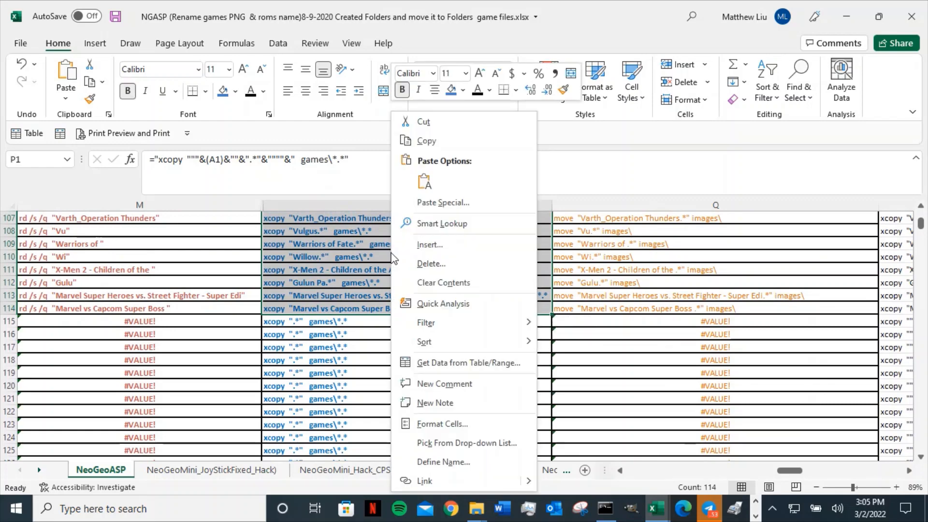
click(432, 141)
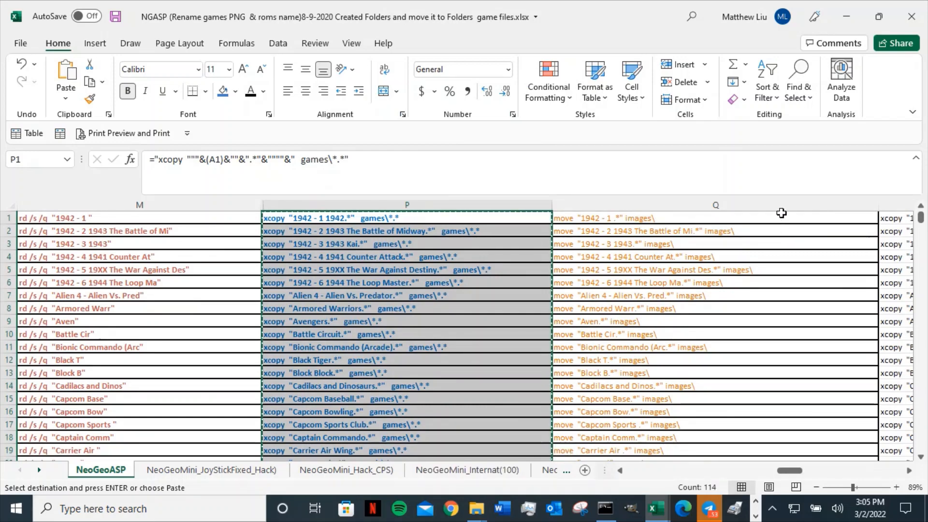
click(846, 16)
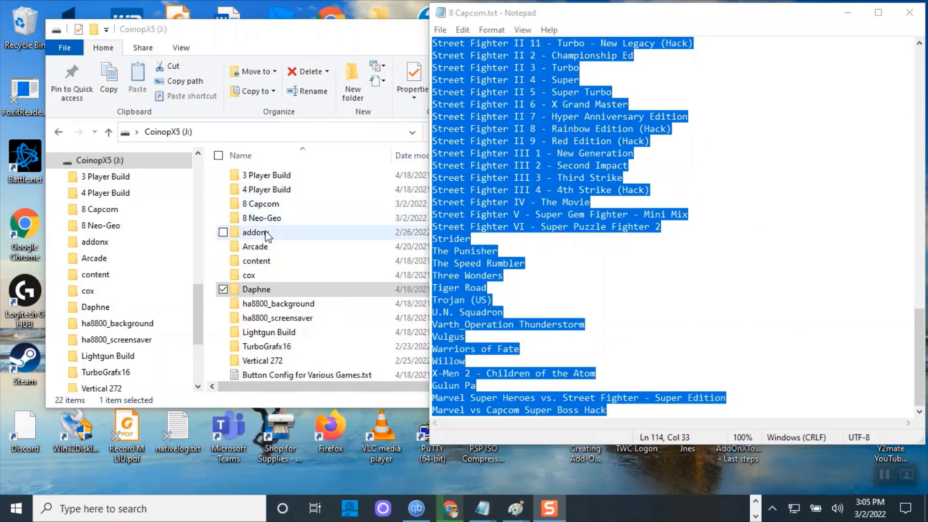
Create a new text document named copyCapcom.txt in the Arcade folder of the CoinopX5 drive
double_click(263, 247)
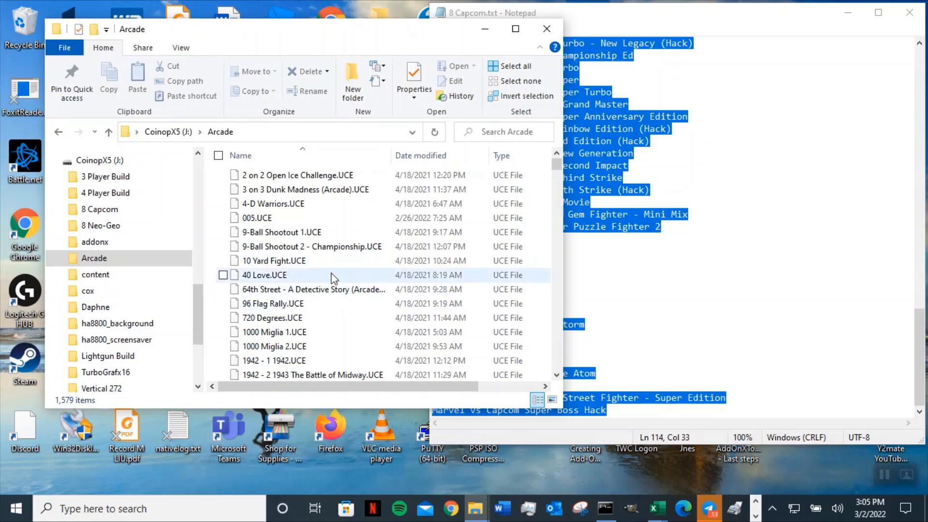
right_click(358, 263)
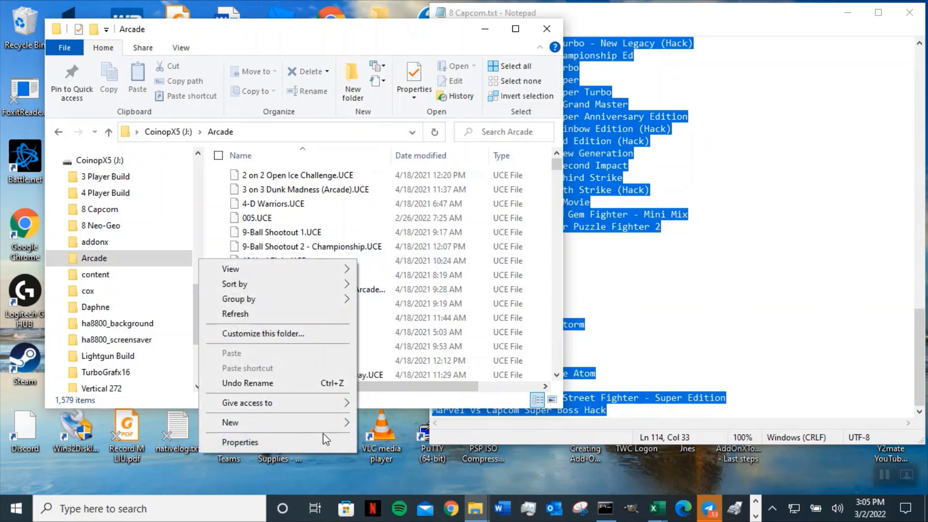
mouse_move(324, 421)
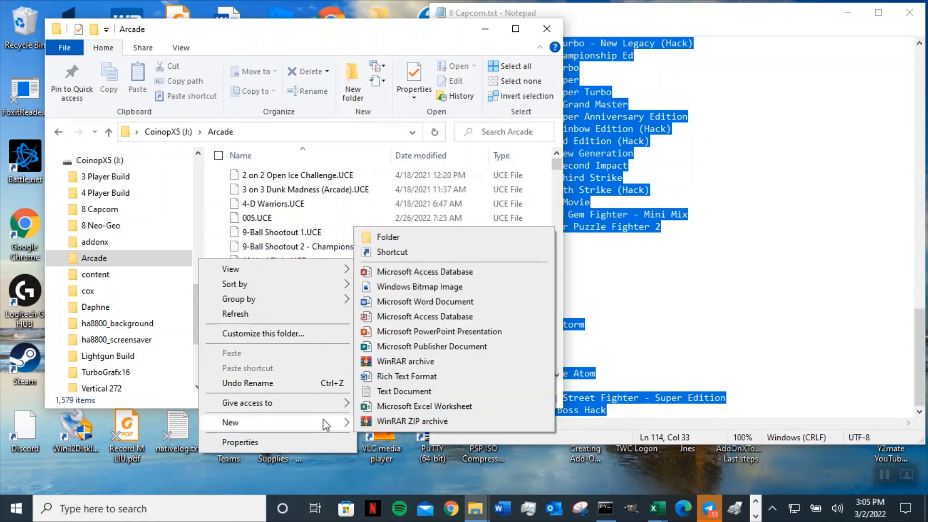
click(405, 391)
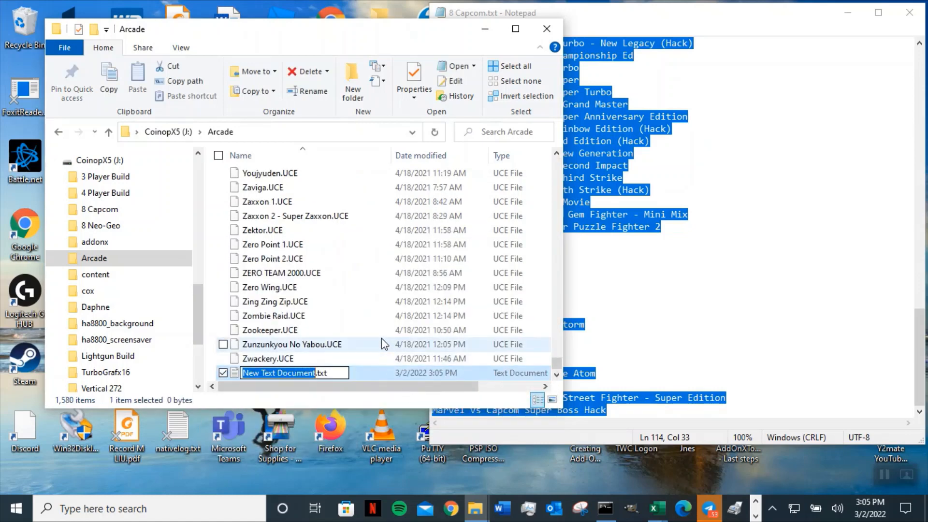
text(copy)
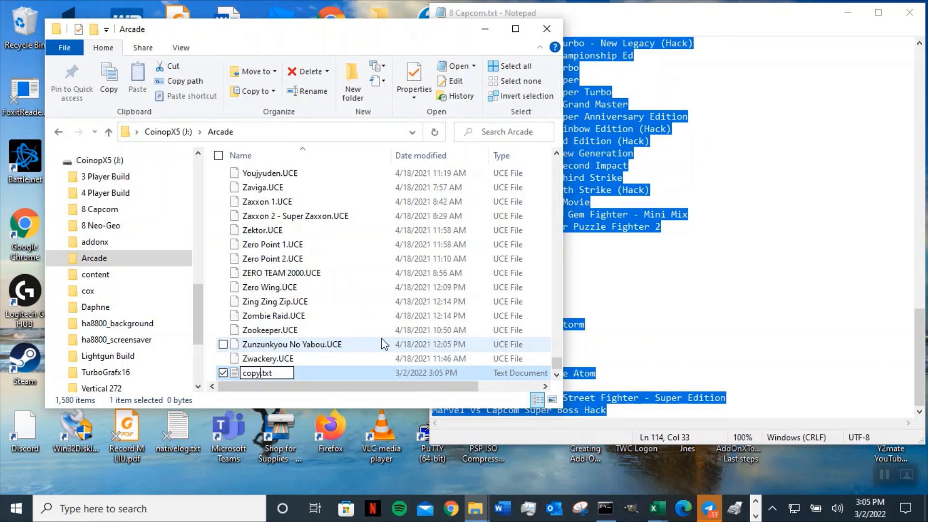
text(ca)
key(BackSpace)
key(BackSpace)
text(Campcon)
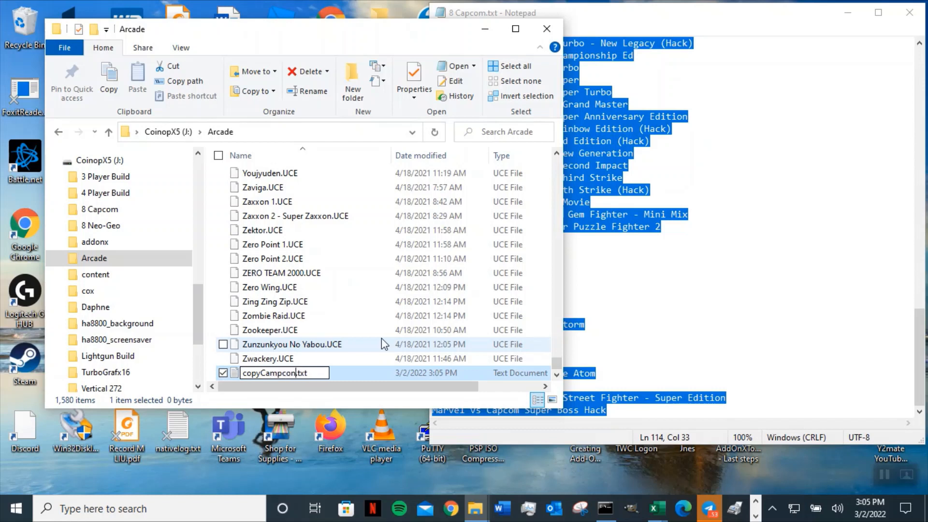
key(BackSpace)
key(BackSpace)
key(BackSpace)
key(BackSpace)
key(BackSpace)
key(BackSpace)
text(apcom)
click(671, 310)
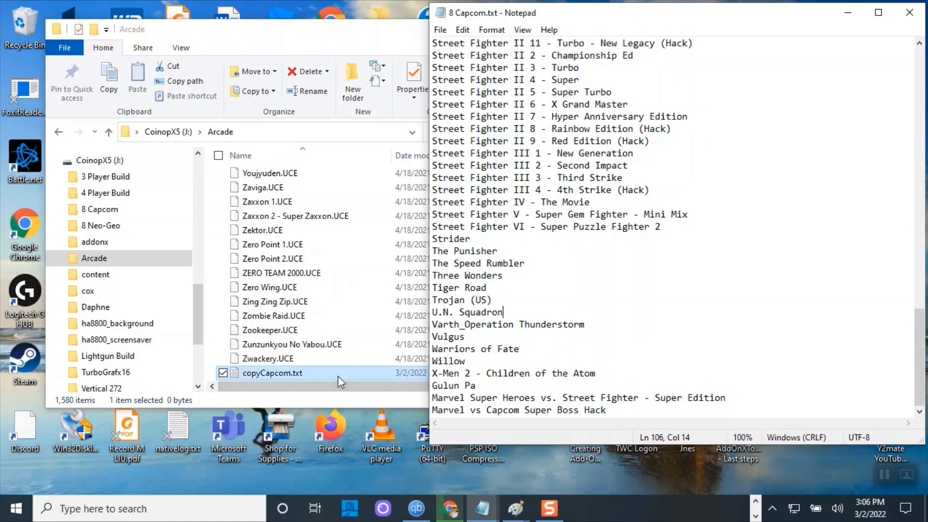
Rename copyCapcom.txt to copyCapcom111.bat and accept the change of file extension
click(285, 373)
click(292, 374)
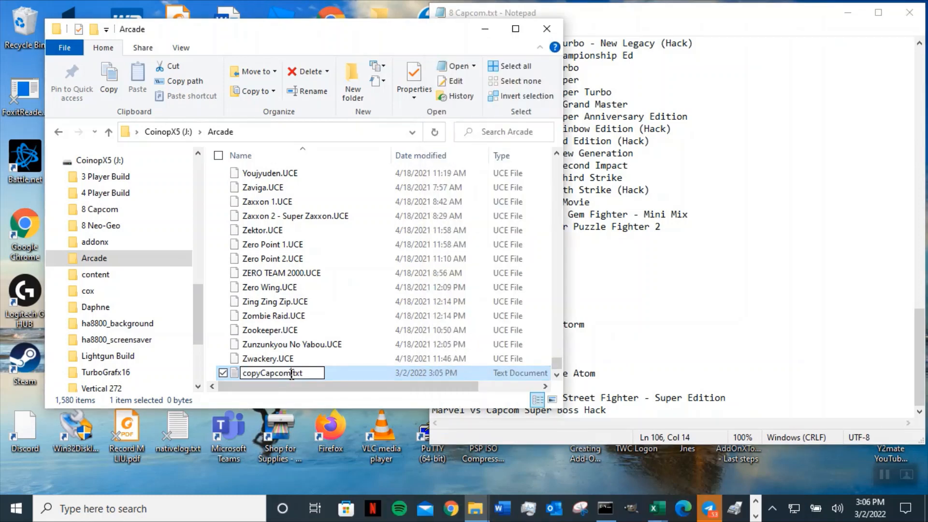
text(111)
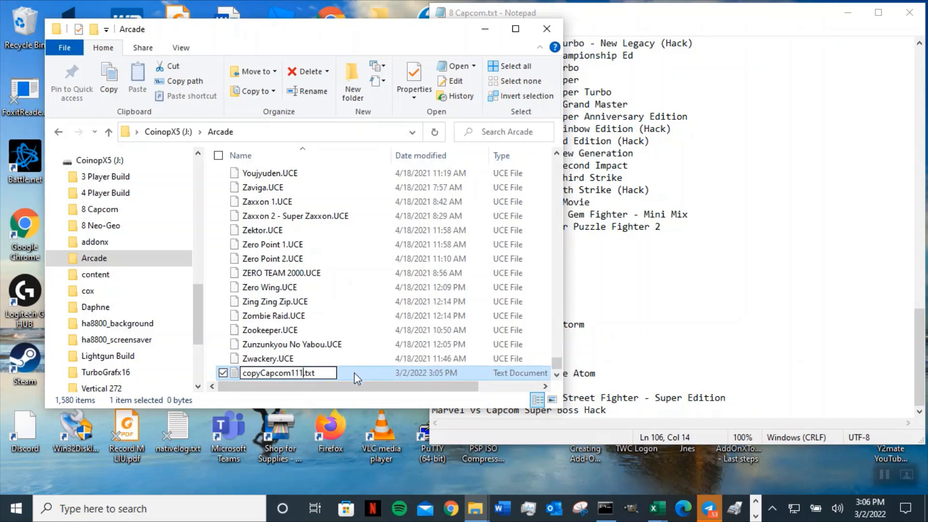
click(329, 373)
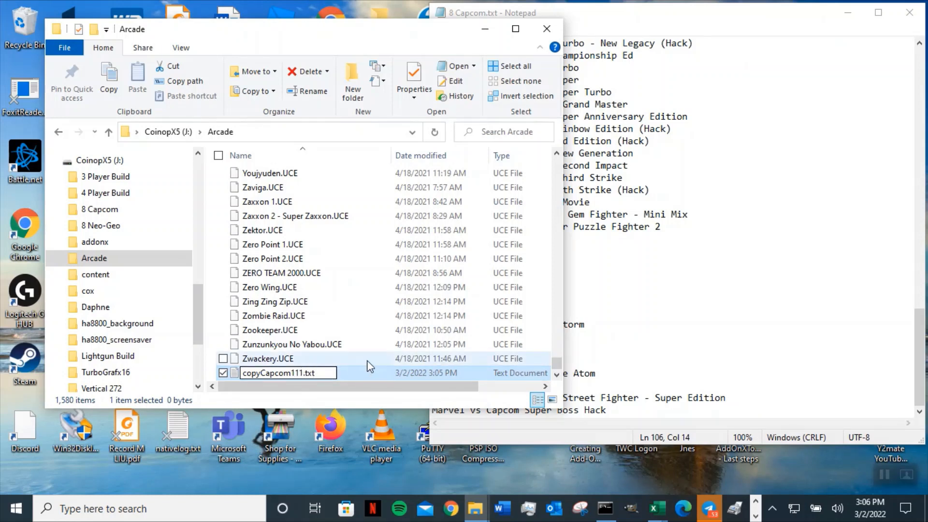
key(BackSpace)
key(BackSpace)
key(BackSpace)
text(bat)
key(Return)
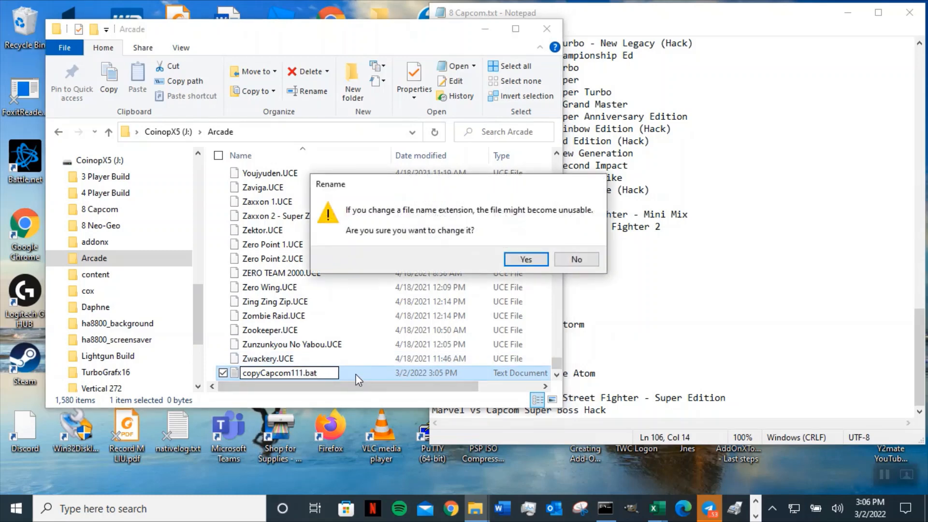
click(525, 259)
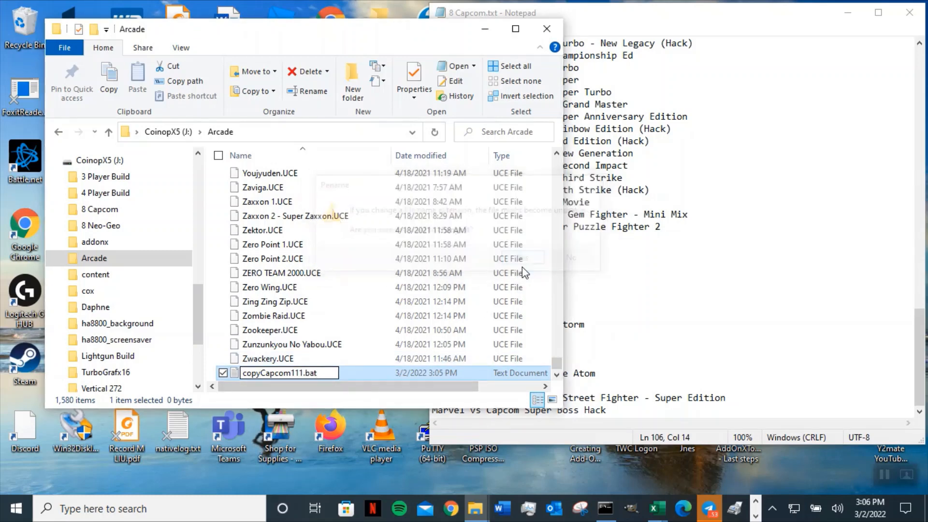
Open copyCapcom111.bat for editing and paste the copied Capcom xcopy commands into it
right_click(286, 375)
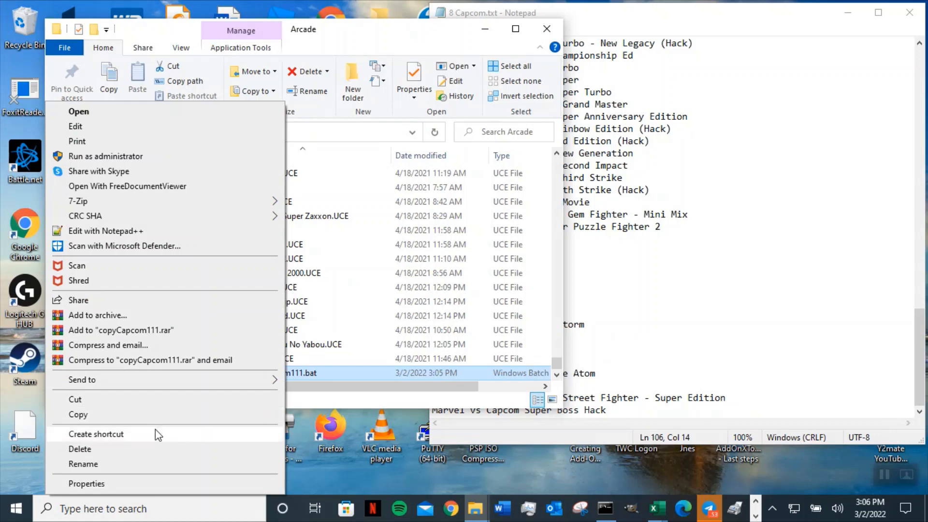
click(106, 128)
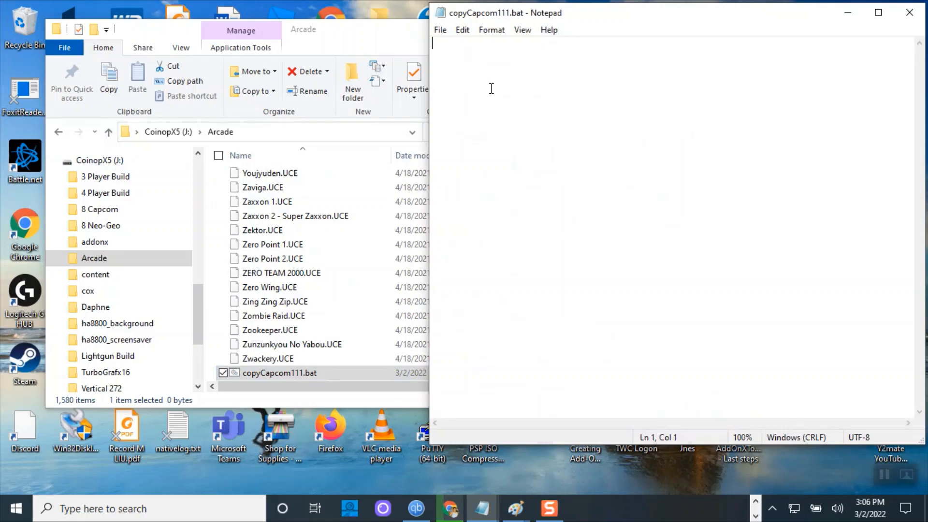
key(ctrl+v)
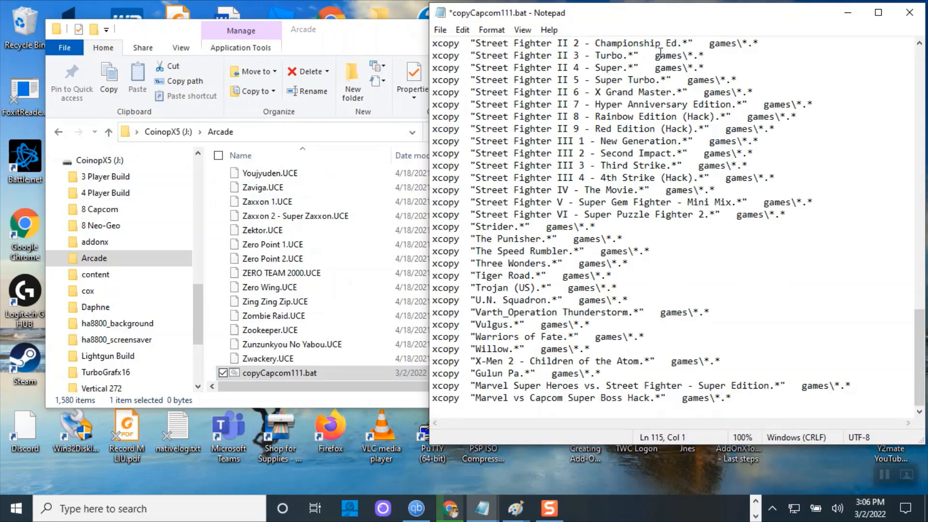
drag(476, 43, 683, 46)
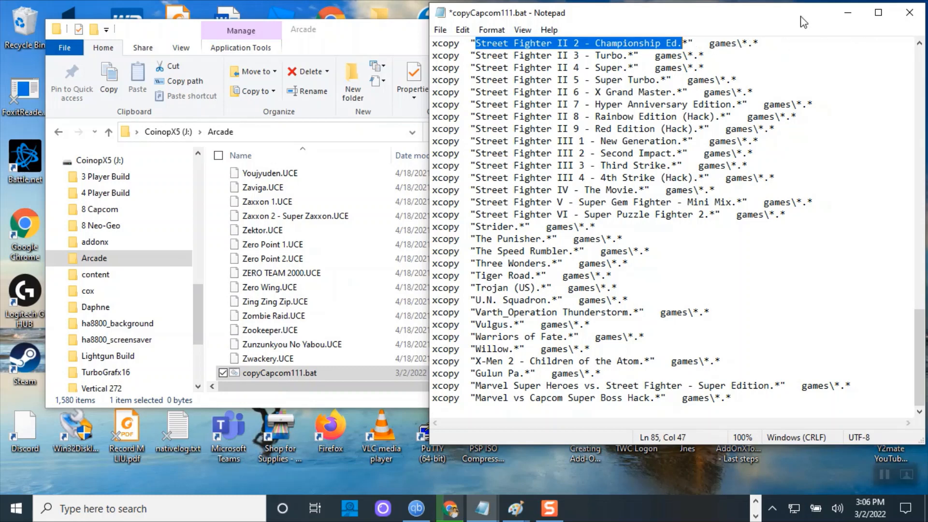
drag(792, 11, 712, 36)
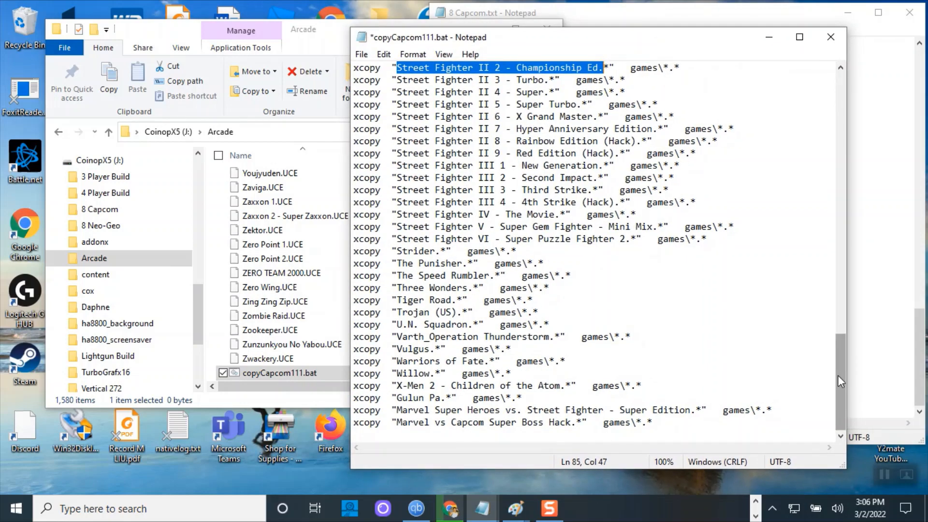
Insert the command "md games" followed by a blank line above the first xcopy command
drag(837, 375, 834, 80)
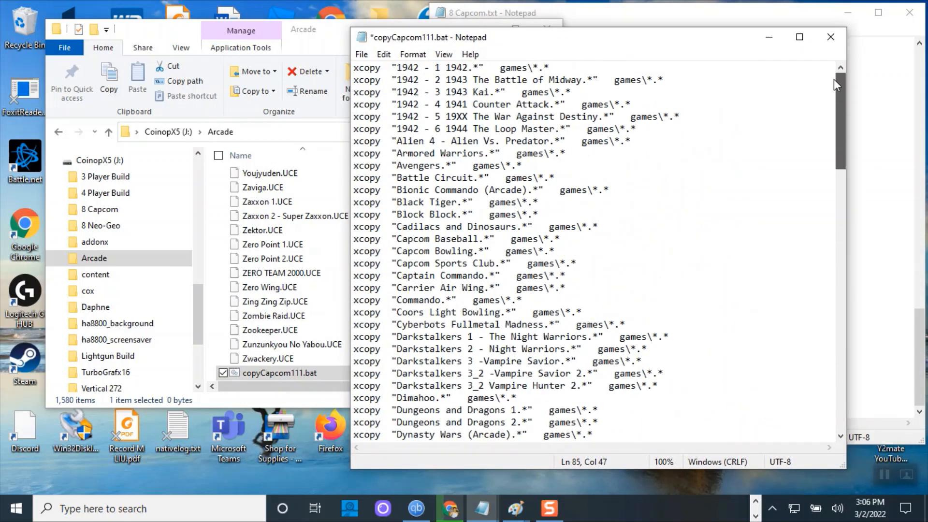
click(357, 70)
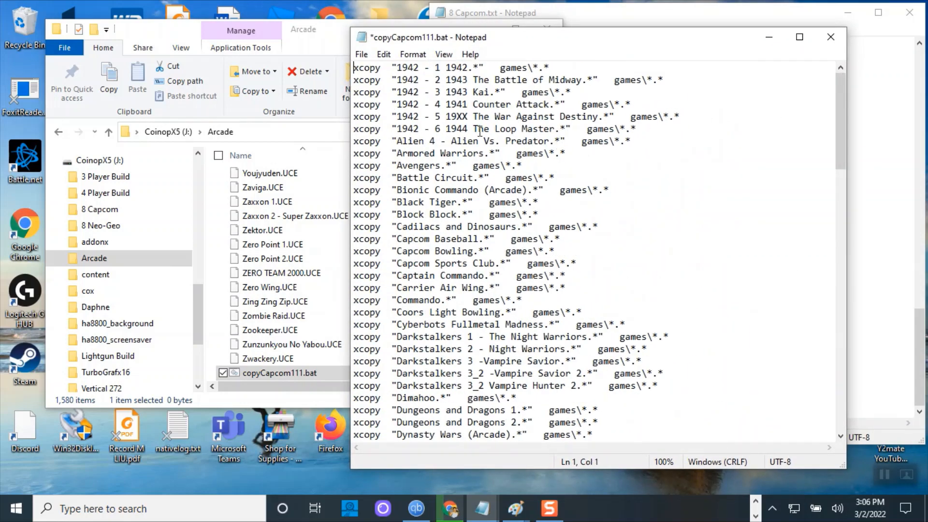
key(Return)
key(Up)
text(m)
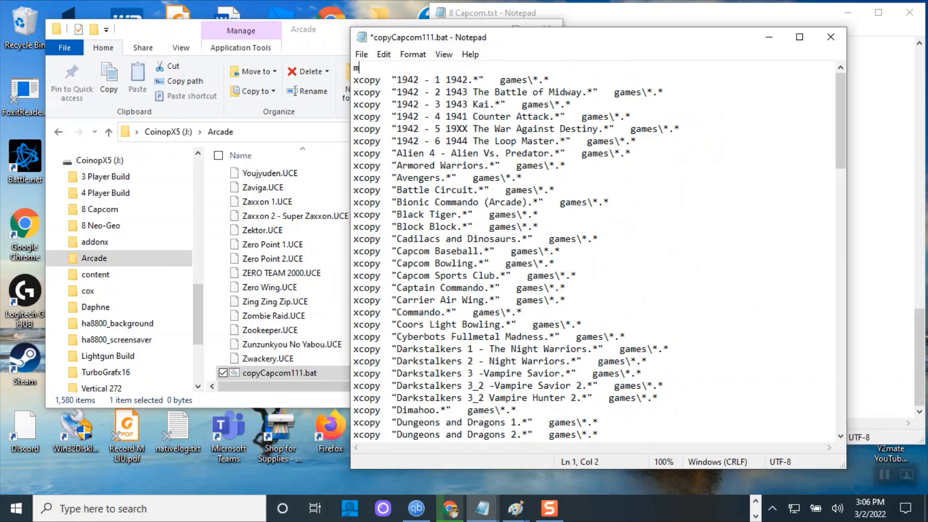
text(d games)
key(Return)
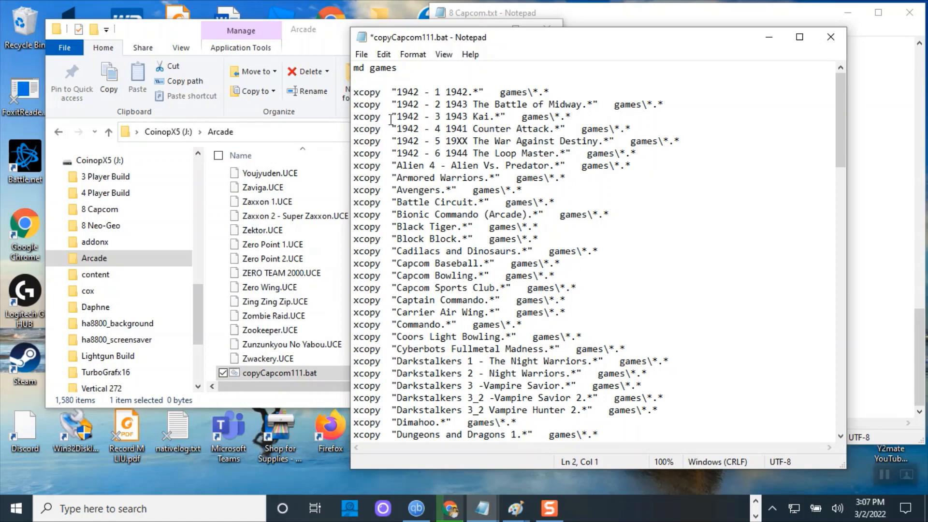
Save and close copyCapcom111.bat, and run it from the Arcade folder to copy the Capcom games
click(362, 55)
click(367, 115)
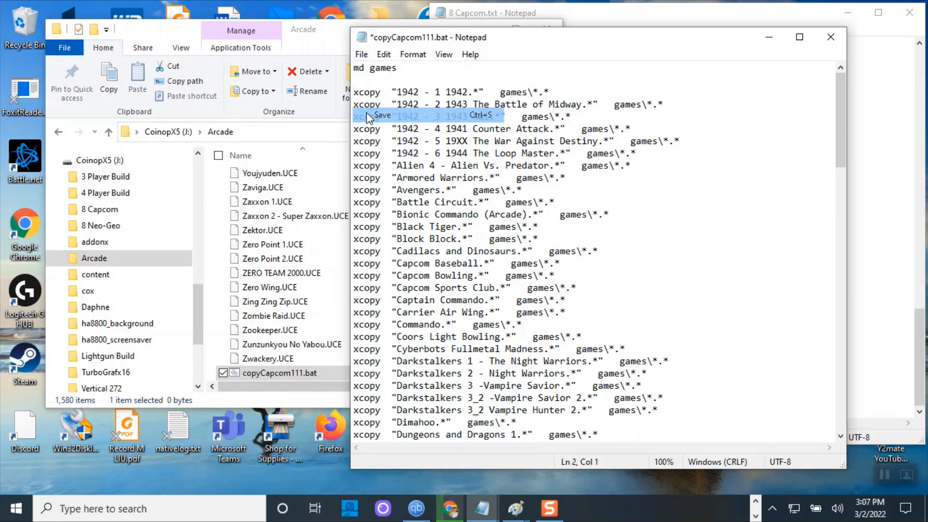
click(831, 37)
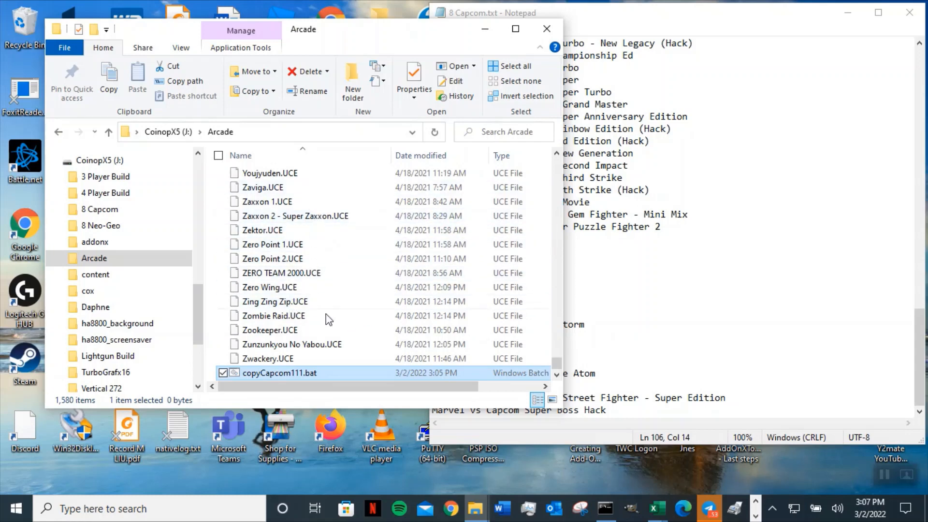
double_click(338, 374)
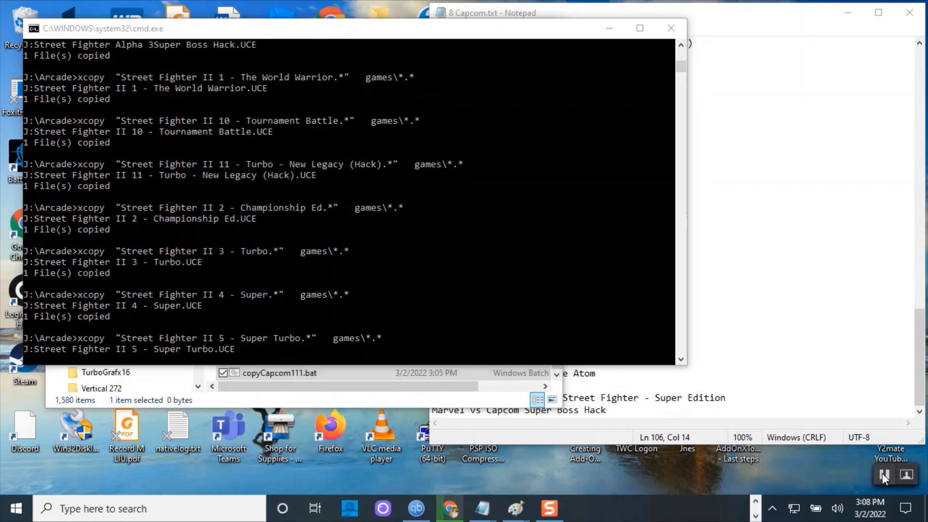
click(884, 473)
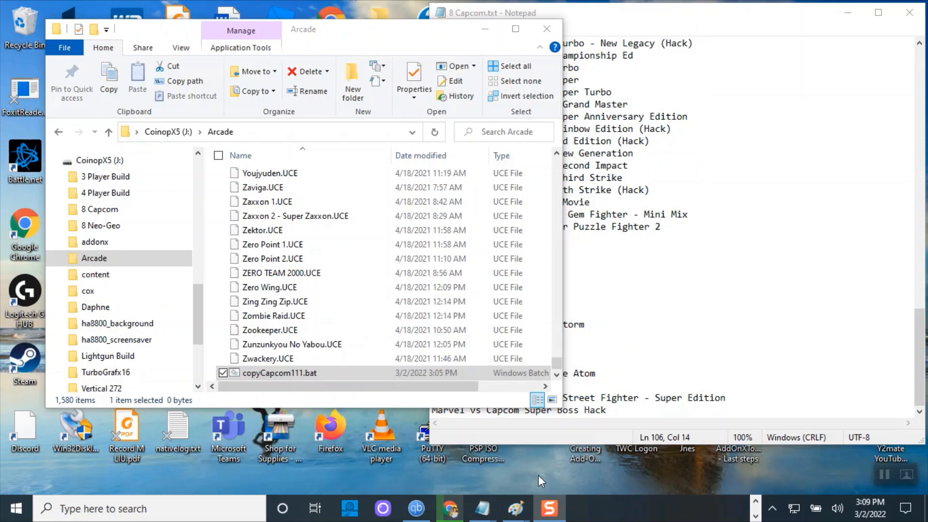
Cut copyCapcom111.bat from the Arcade folder
click(557, 364)
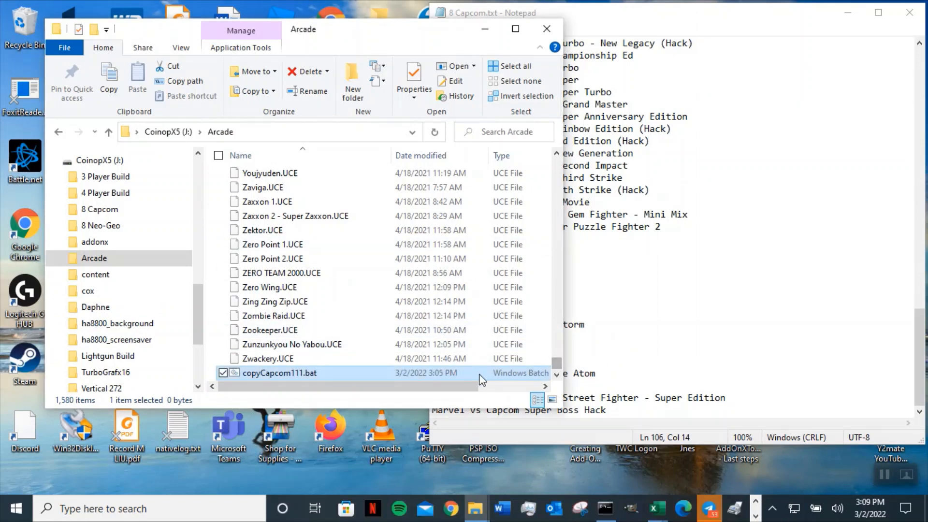
right_click(338, 374)
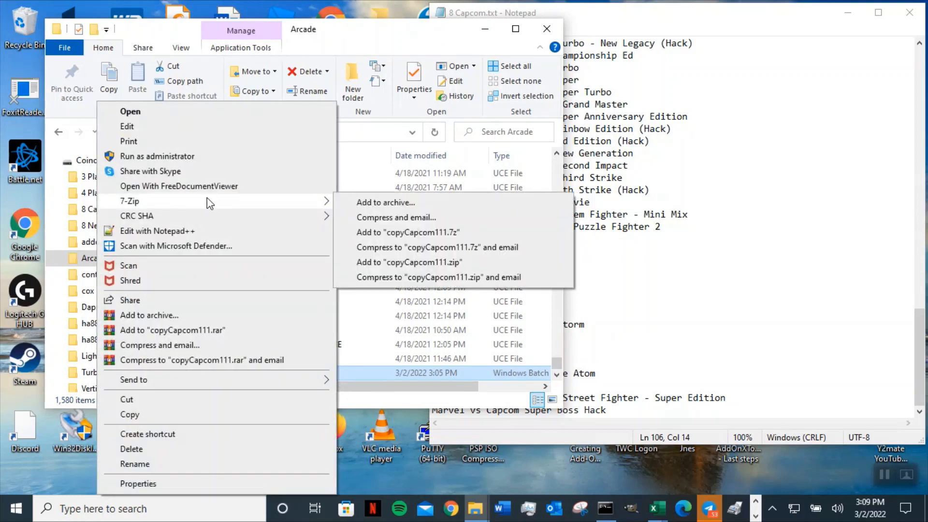
click(140, 400)
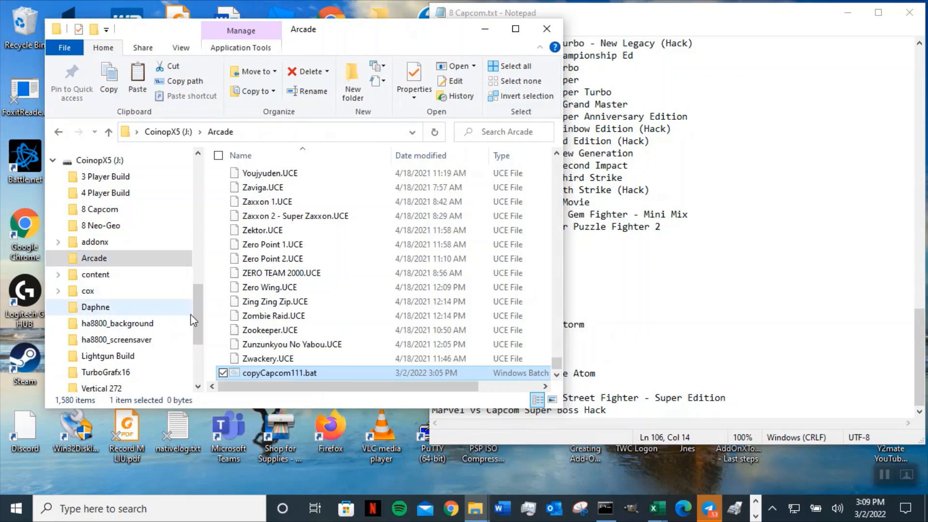
drag(196, 314, 201, 264)
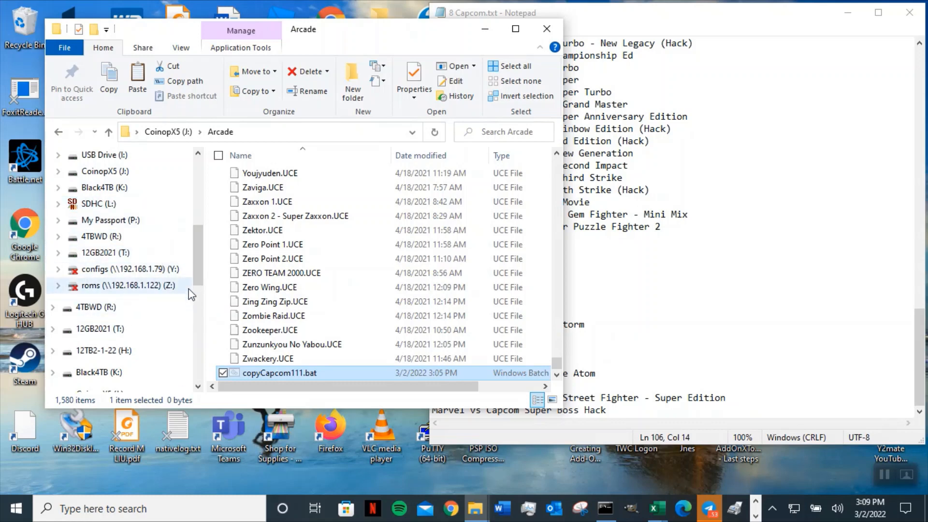
click(885, 472)
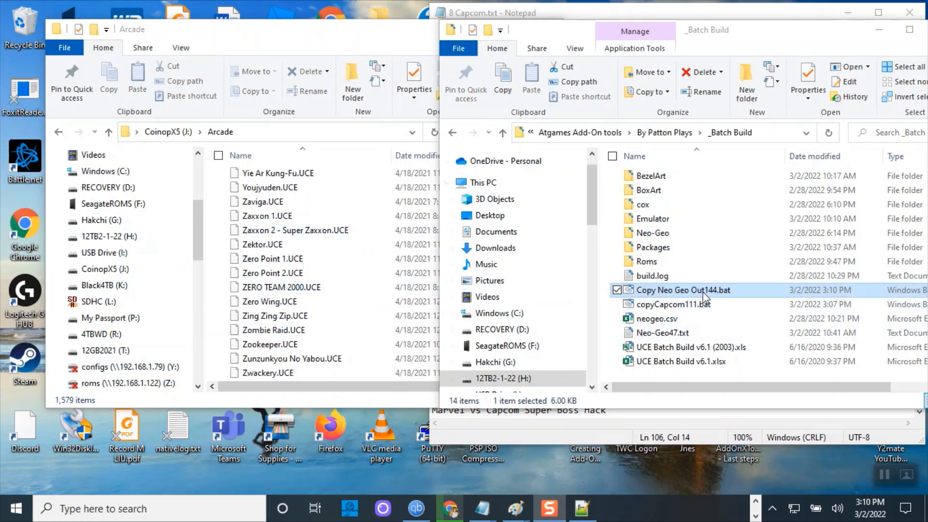
Look for the games folder in the Arcade folder, switching the name sort order between descending and ascending
scroll(342, 179, up, 3)
scroll(342, 176, up, 5)
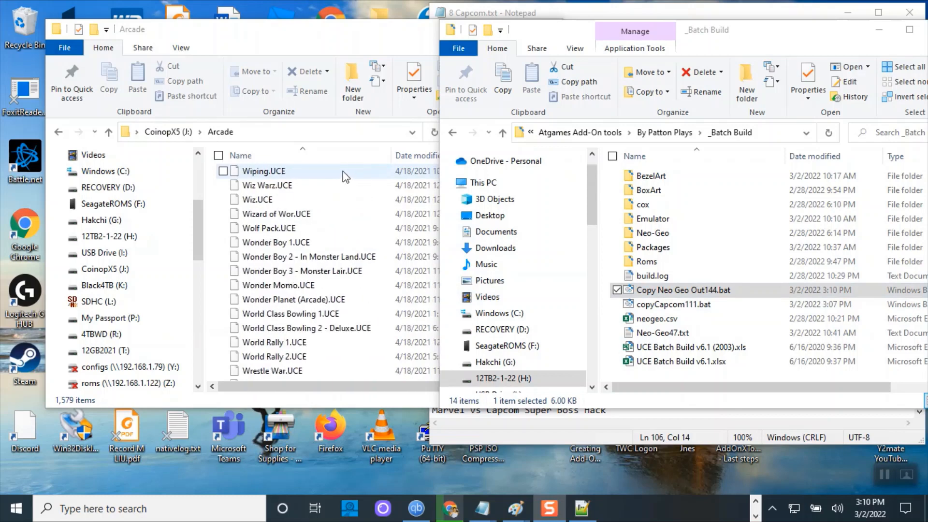
click(301, 33)
drag(557, 359, 558, 160)
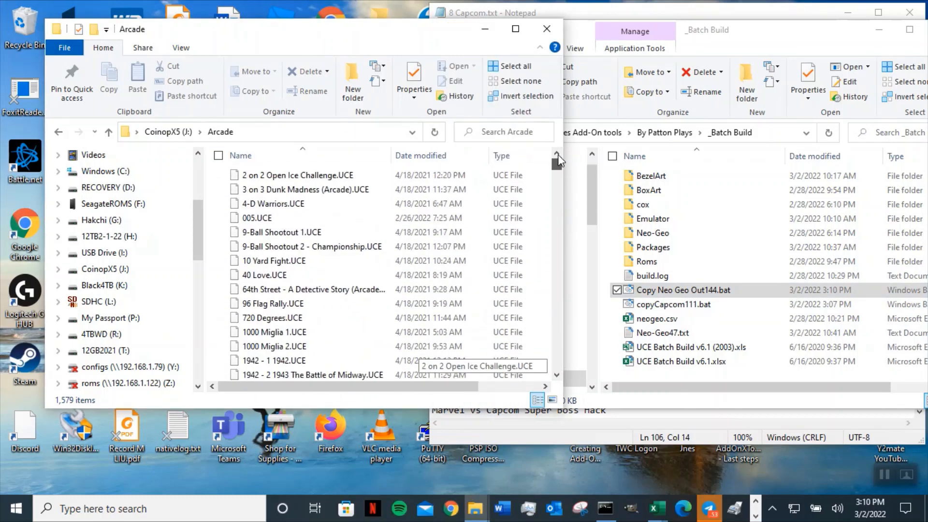
click(353, 156)
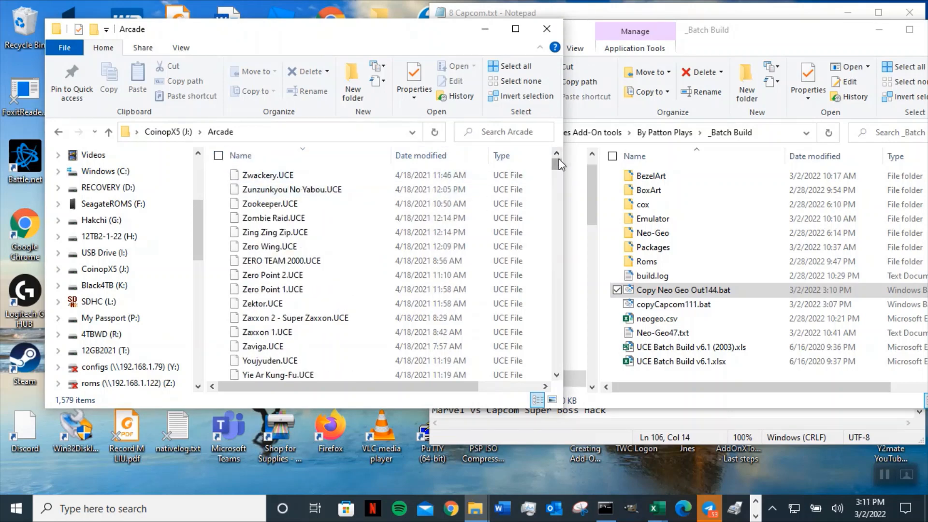
drag(559, 158, 420, 134)
click(356, 157)
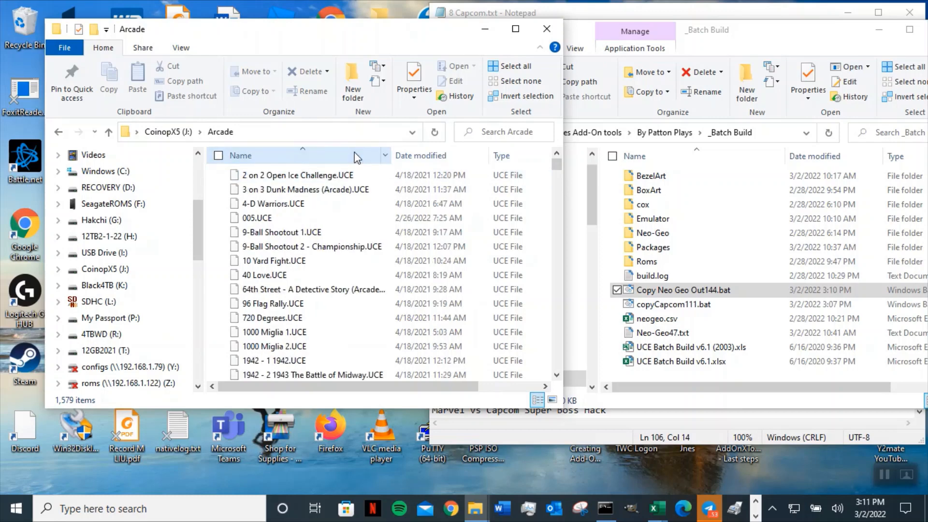
click(356, 156)
click(357, 156)
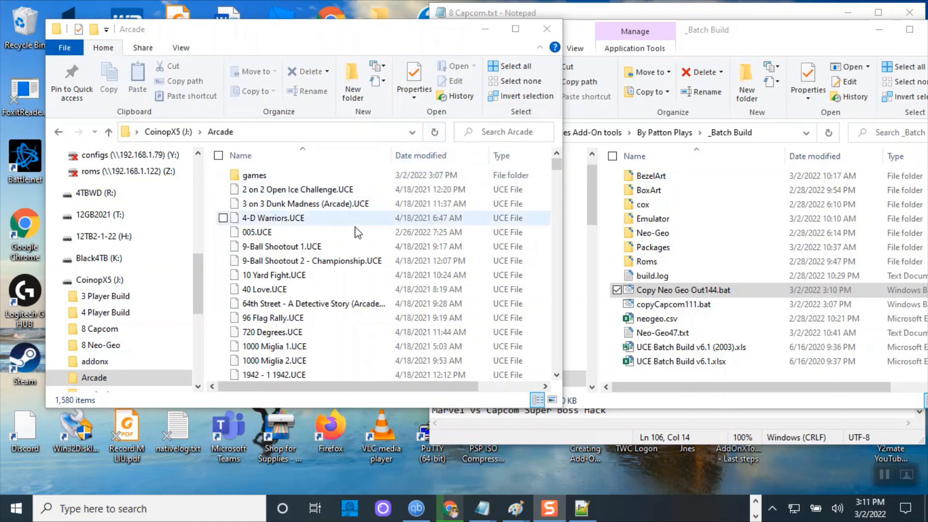
Open the games folder inside Arcade, and rename copyCapcom111.bat in the _Batch Build folder as copyCapcom112.bat
double_click(277, 177)
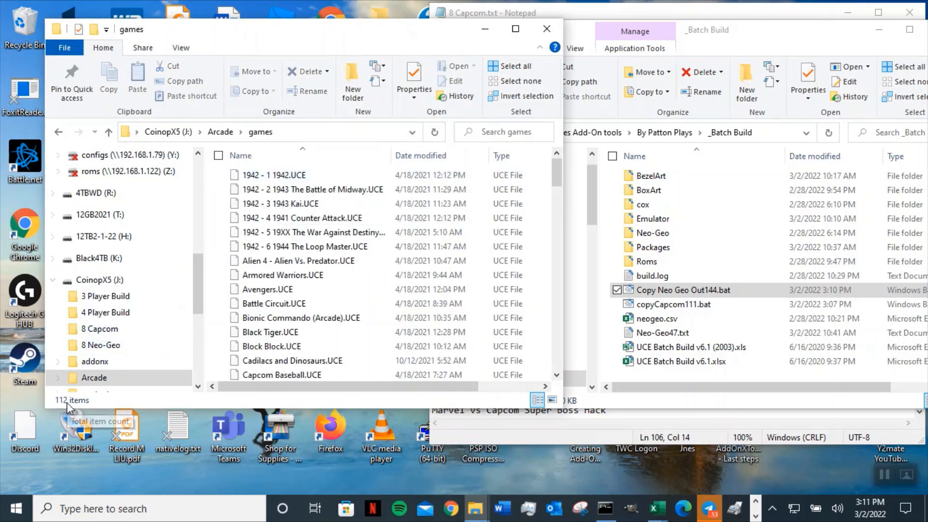
click(693, 308)
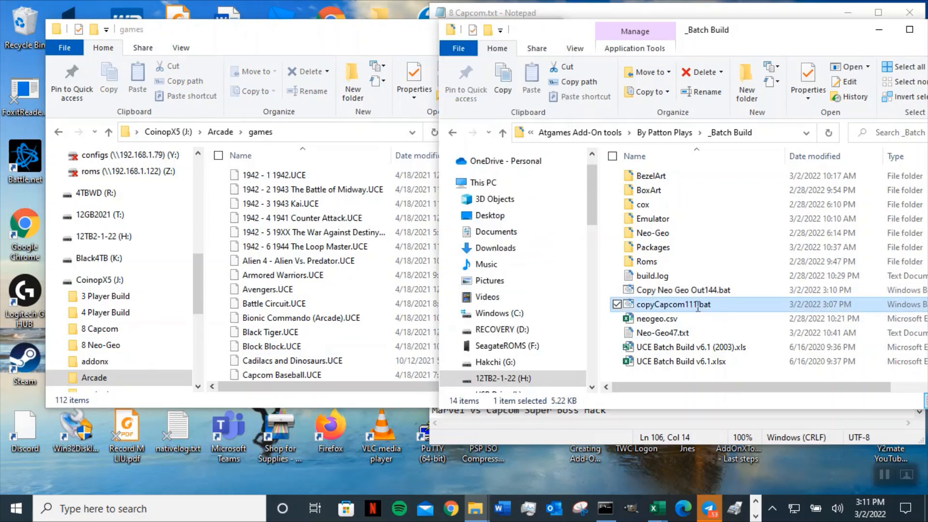
click(698, 305)
click(698, 305)
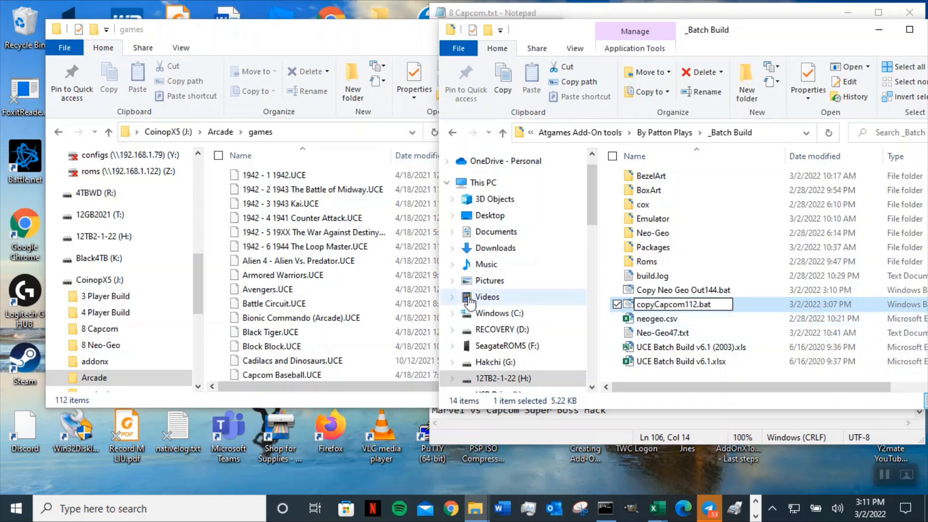
click(371, 292)
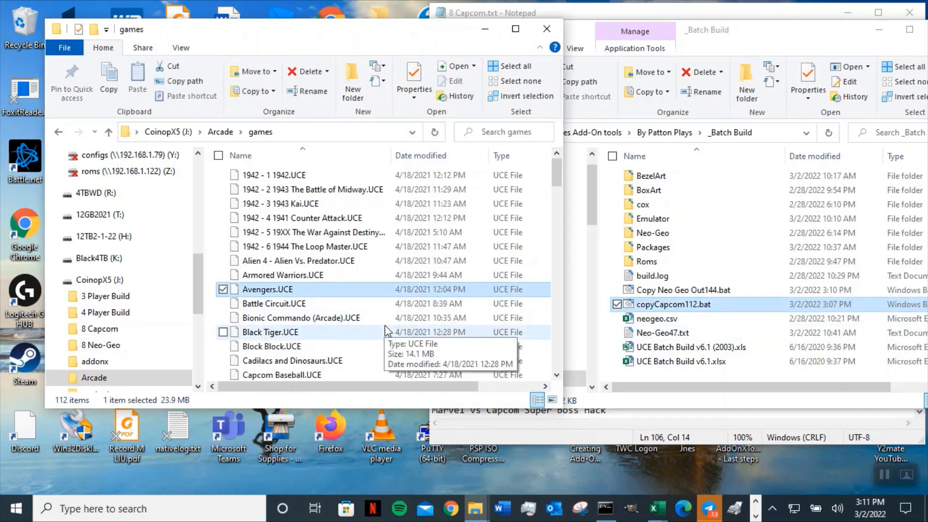
Move all files from the games folder into the Arcade folder, replacing the files with the same names
key(ctrl+a)
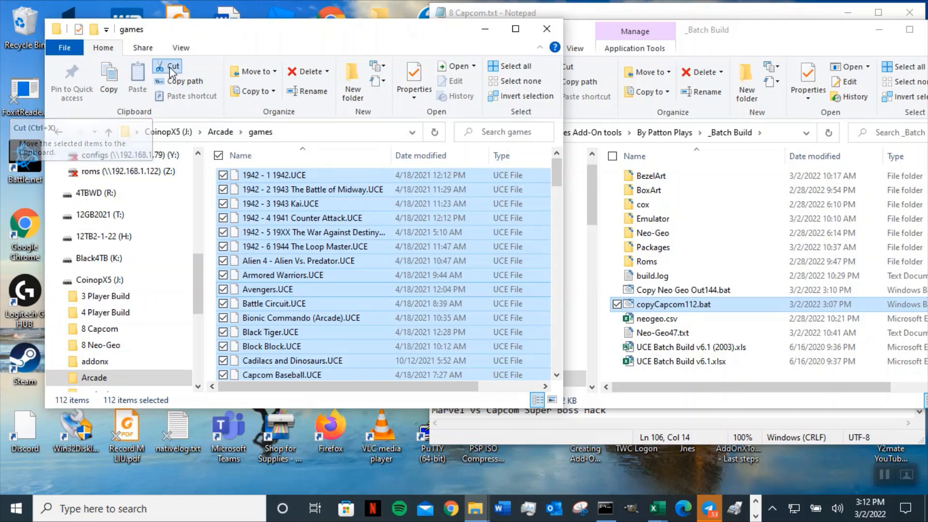
click(108, 132)
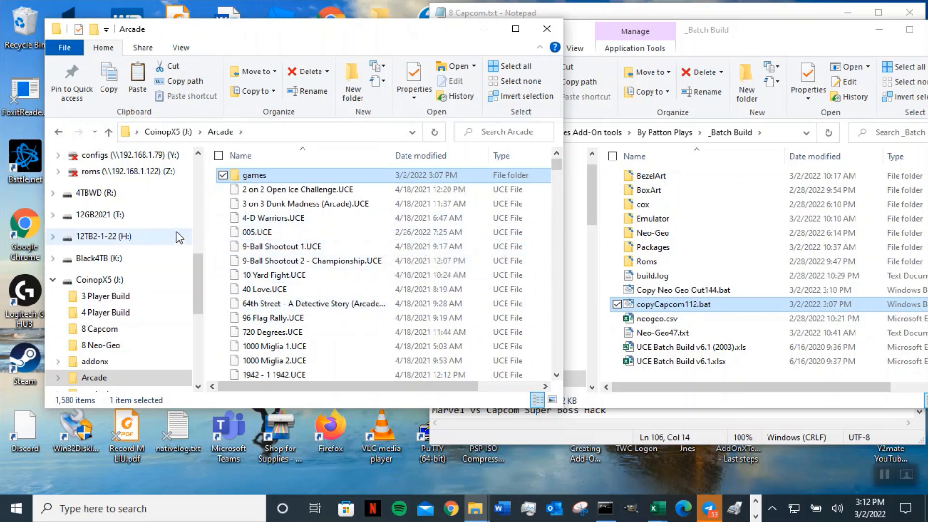
click(138, 75)
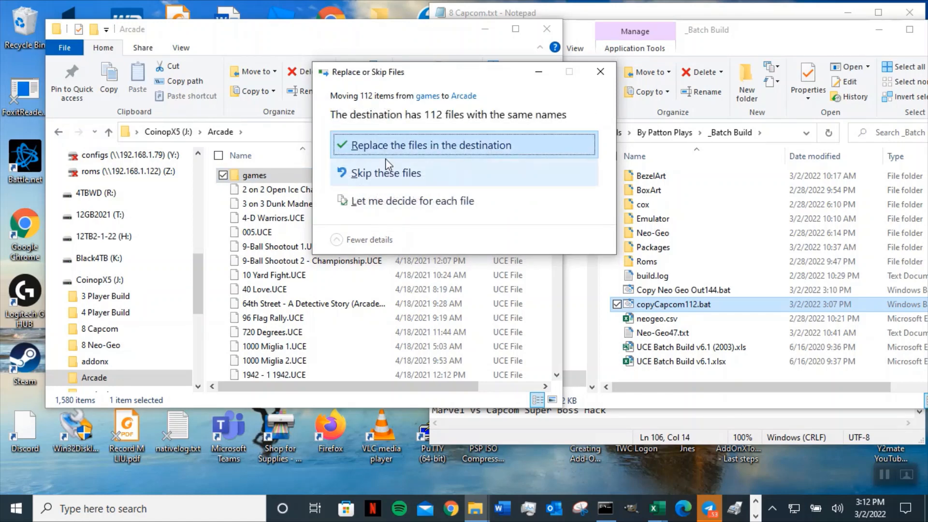
click(458, 144)
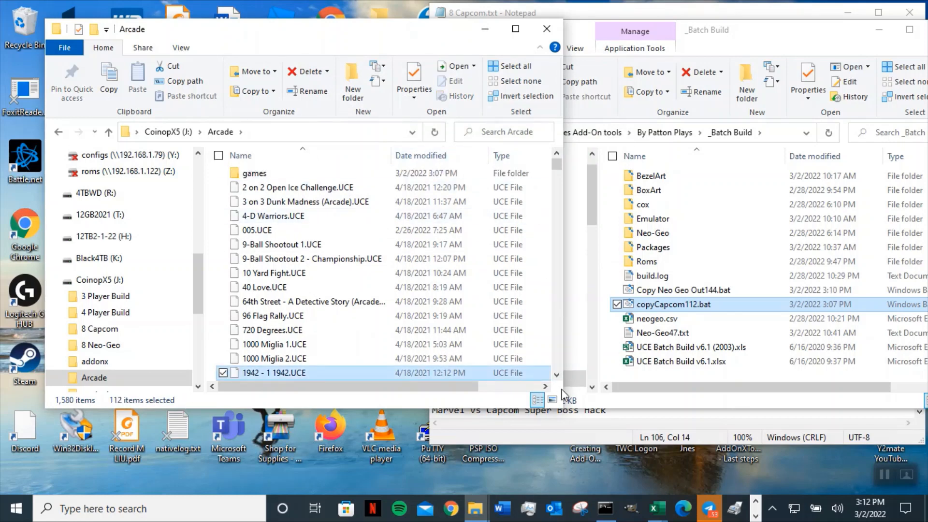
Move the selected Capcom game files from the Arcade folder into the 8 Capcom folder on the CoinopX5 drive
click(556, 375)
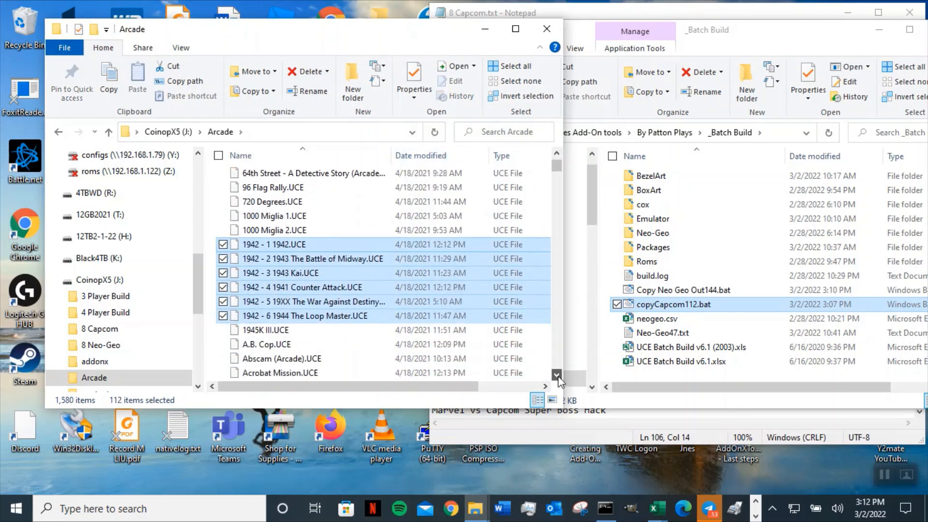
scroll(559, 381, down, 3)
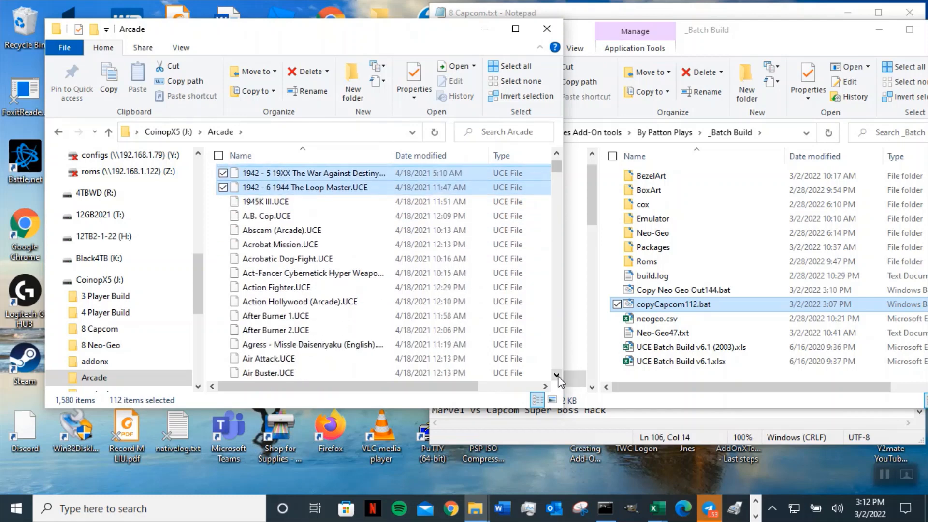
scroll(558, 381, down, 3)
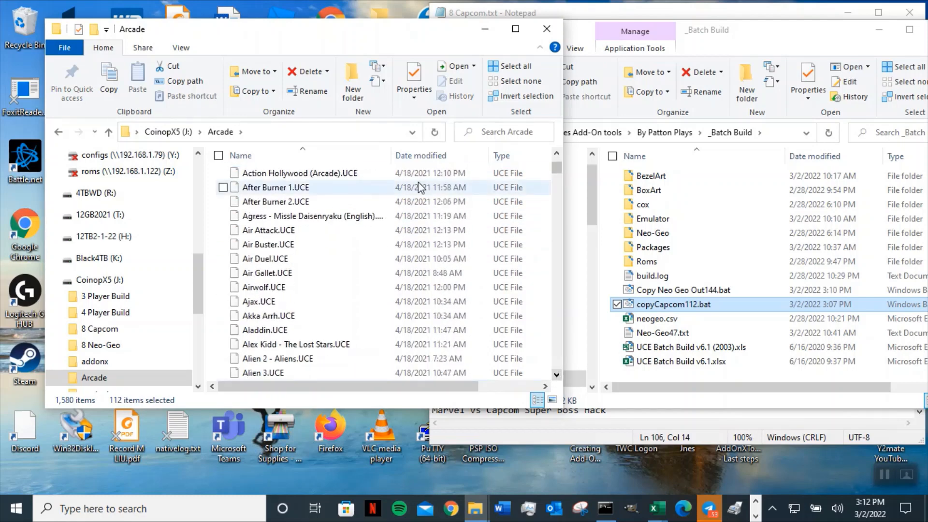
click(173, 68)
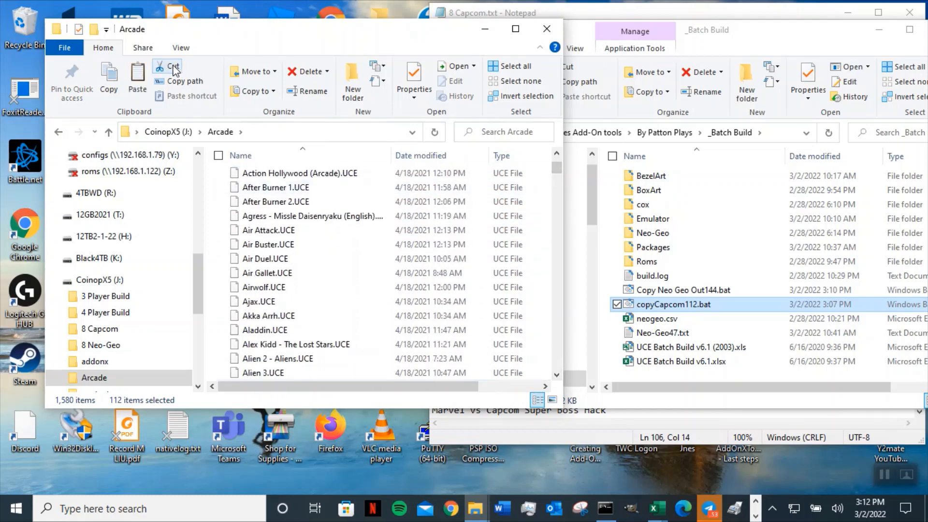
click(108, 132)
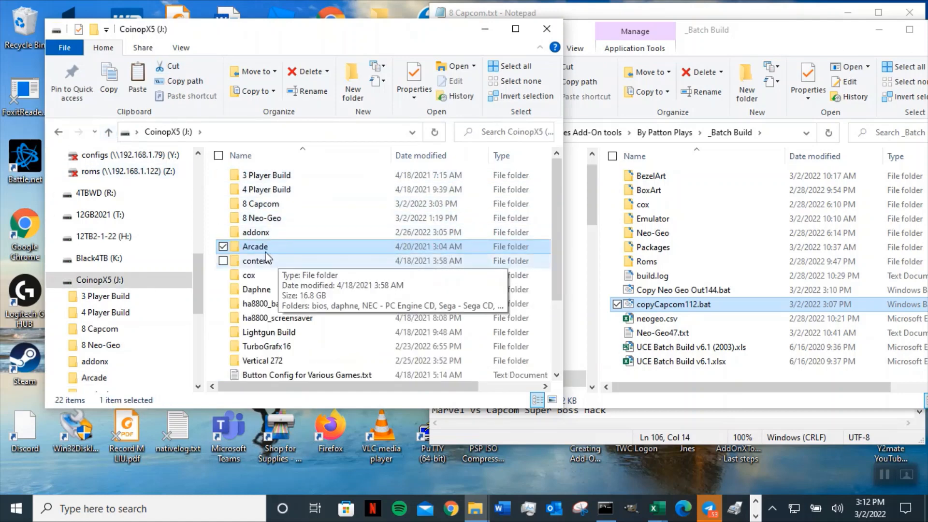
scroll(277, 307, down, 1)
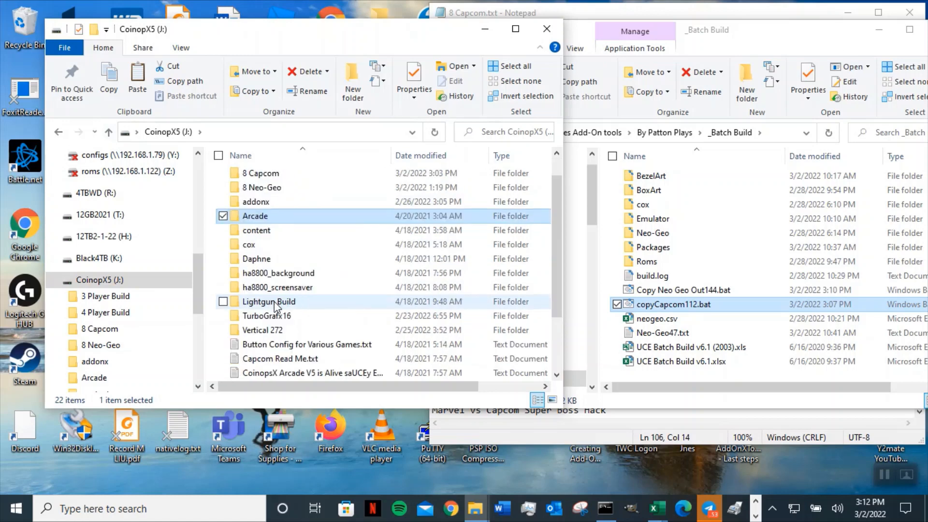
scroll(278, 302, up, 1)
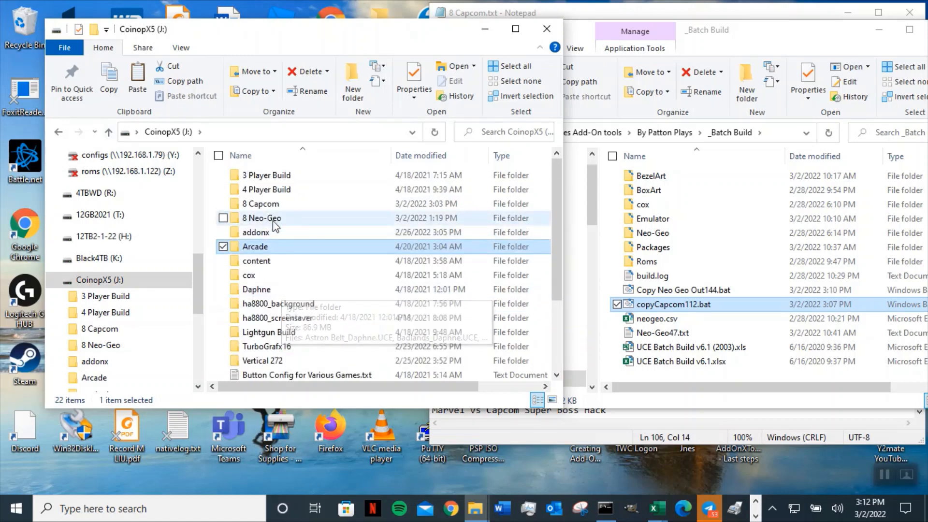
click(267, 205)
double_click(267, 207)
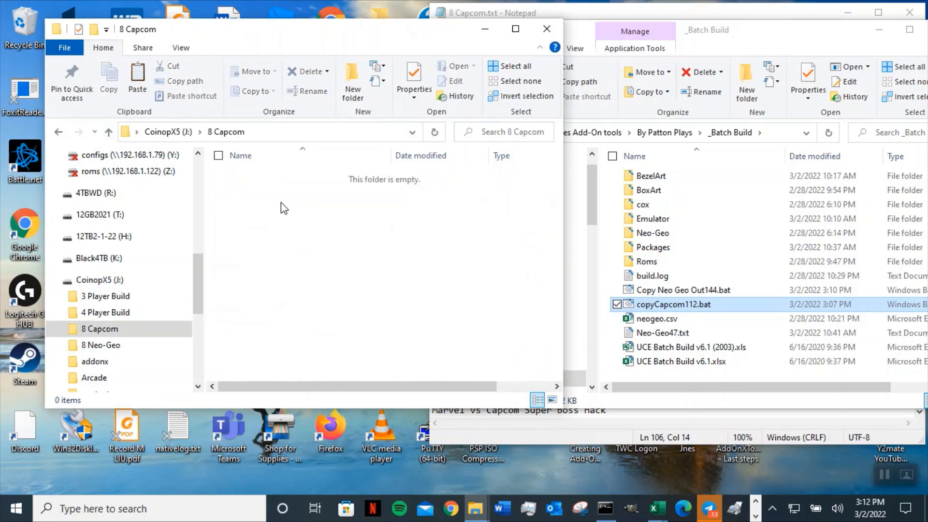
click(137, 80)
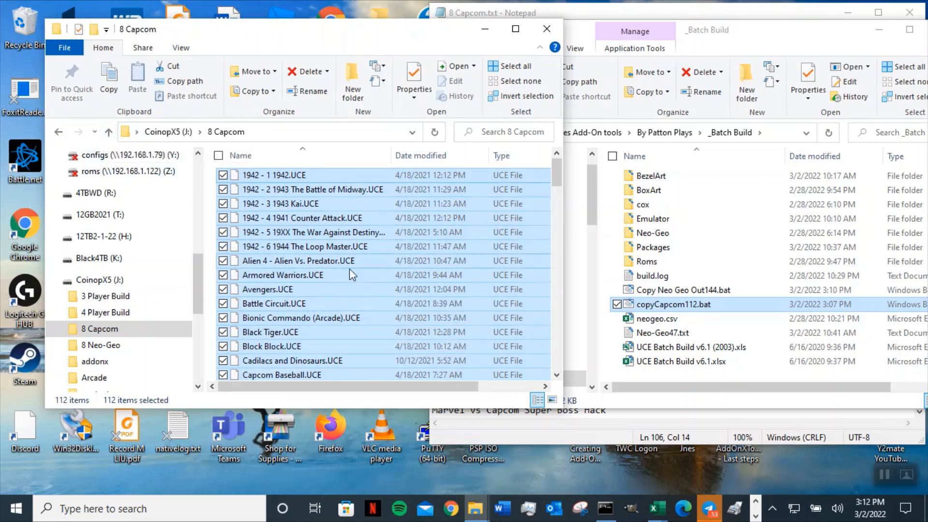
Reopen the 8 Capcom folder to check its contents, and return to the root of the CoinopX5 drive
click(109, 132)
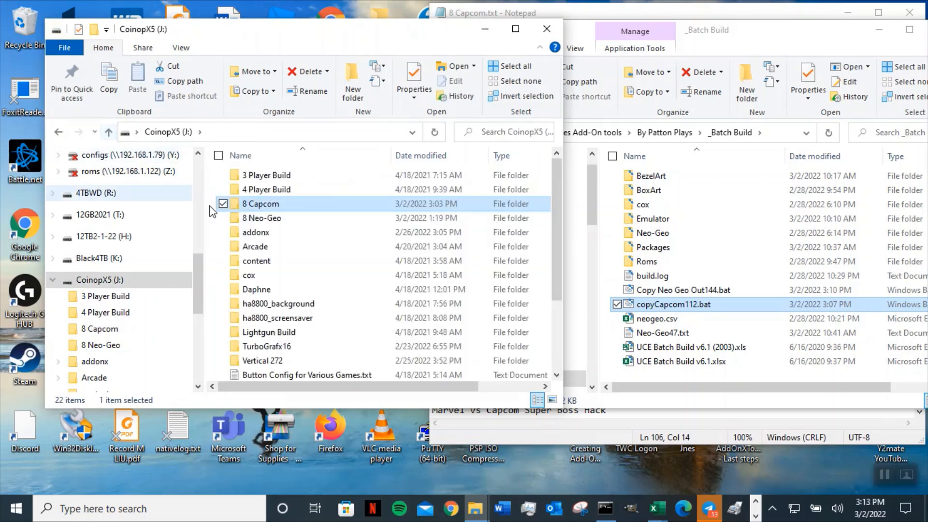
double_click(308, 208)
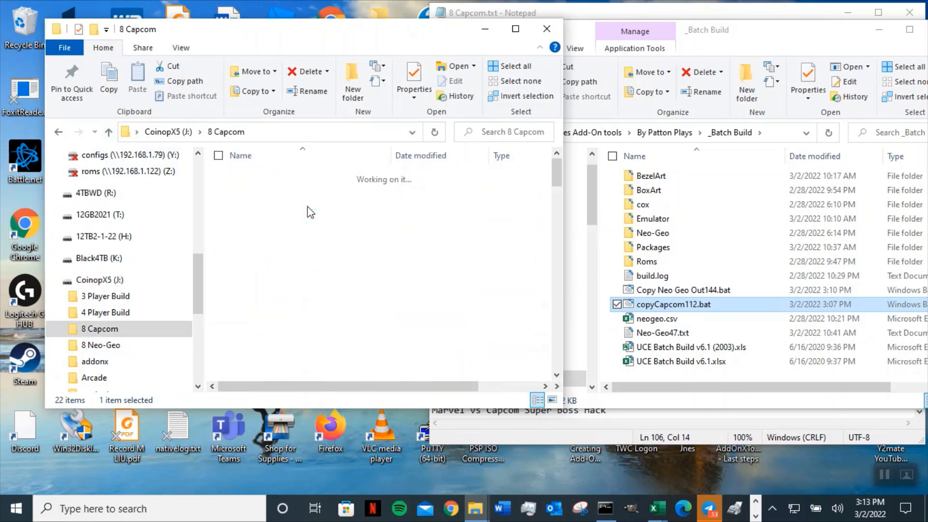
click(110, 133)
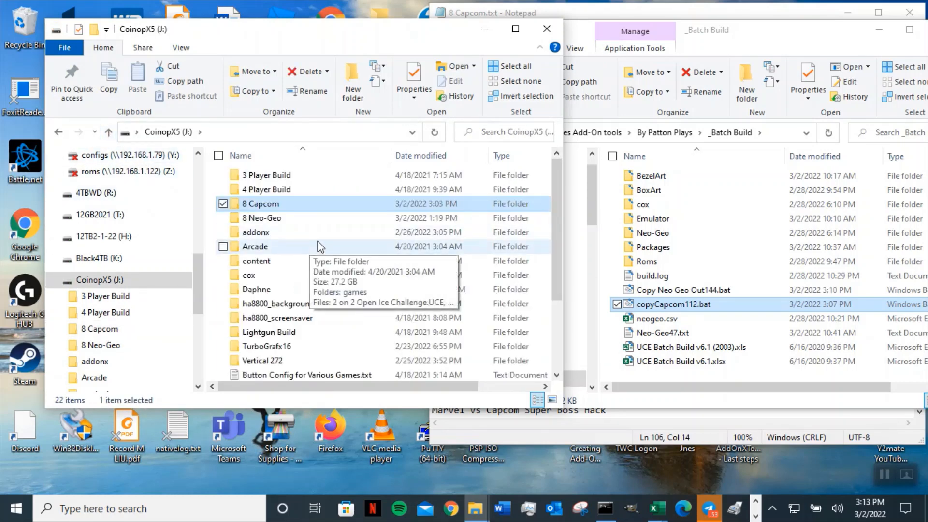
Permanently delete the emptied games folder from the Arcade folder
double_click(302, 247)
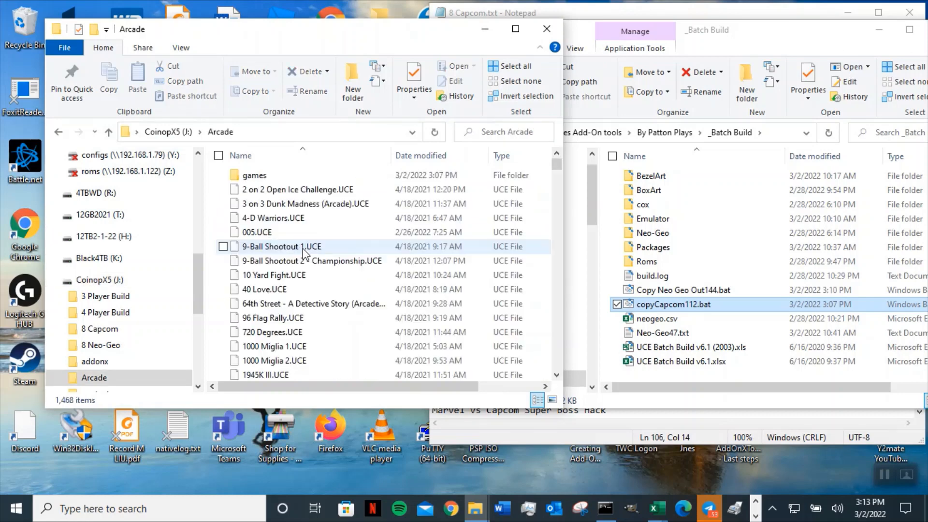
double_click(257, 177)
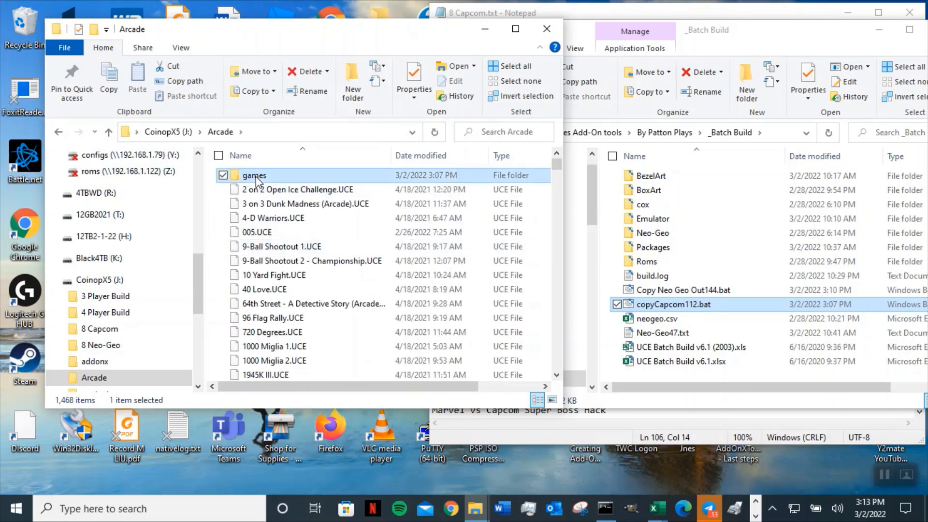
click(107, 133)
click(302, 71)
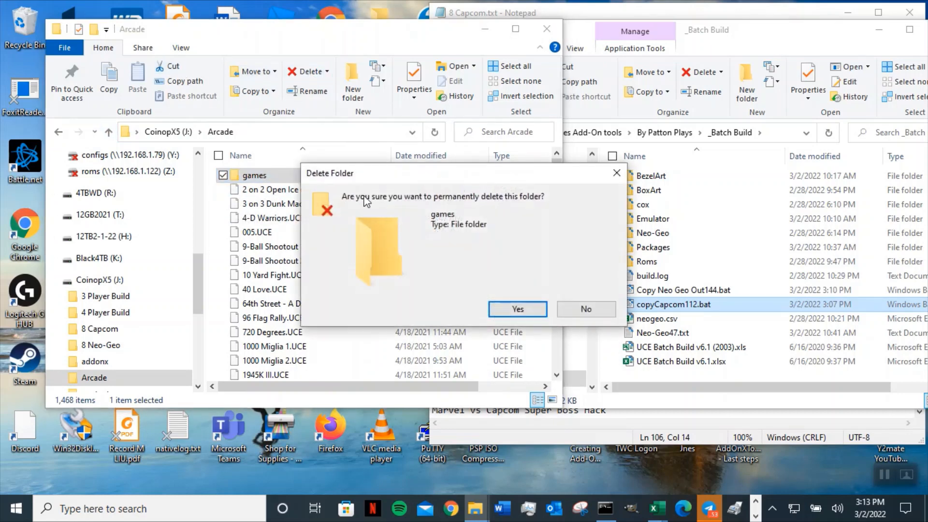
click(506, 306)
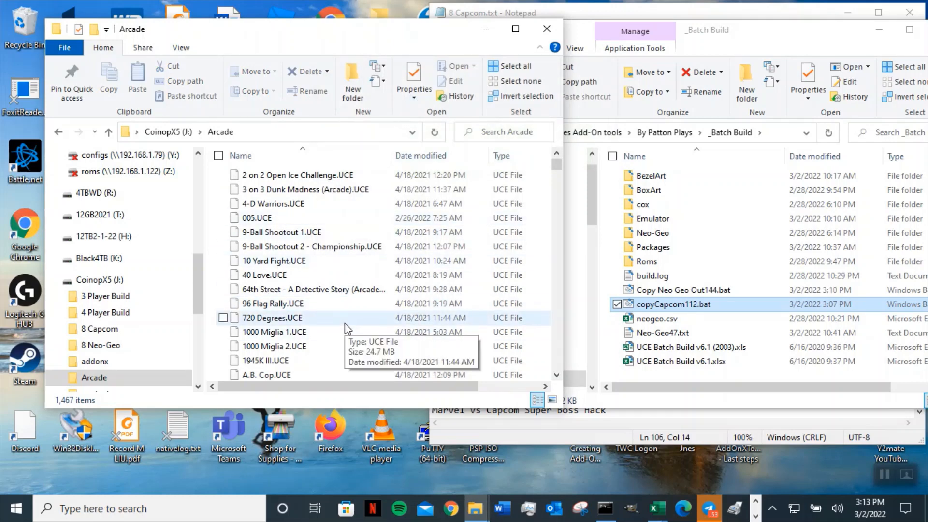
Review the folders at the root of the CoinopX5 drive and the games left in the Arcade folder
click(109, 133)
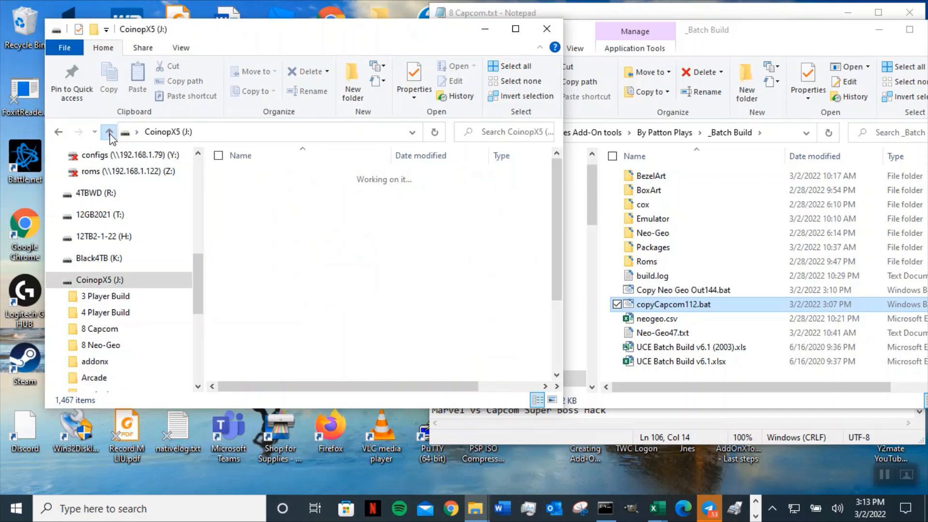
mouse_move(307, 237)
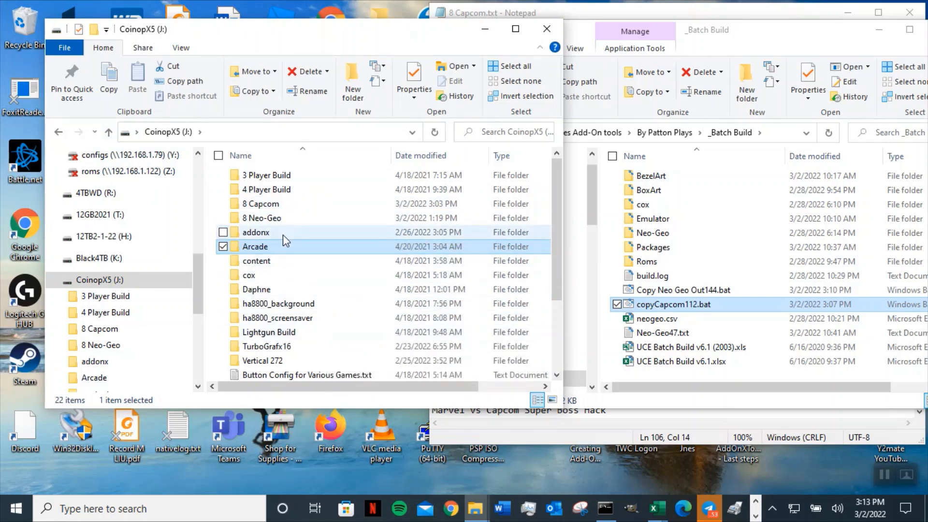
mouse_move(323, 253)
mouse_move(371, 290)
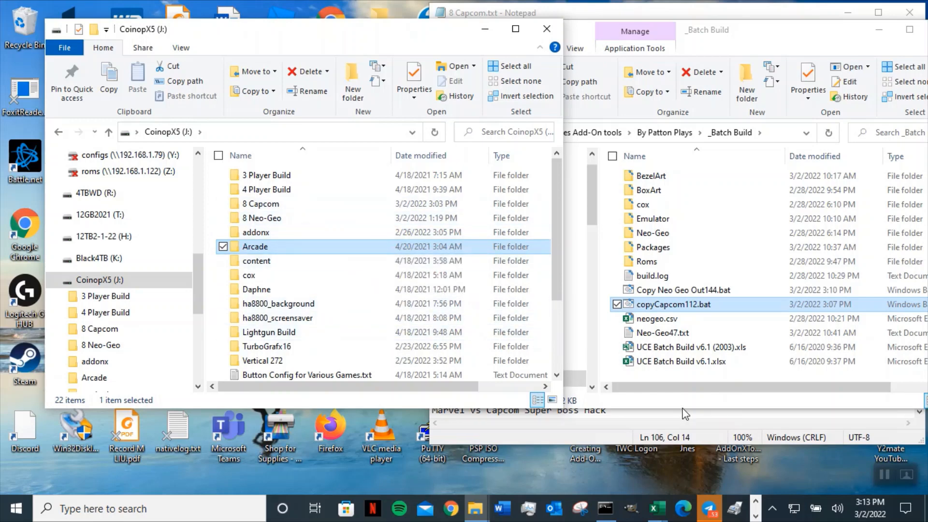
double_click(318, 245)
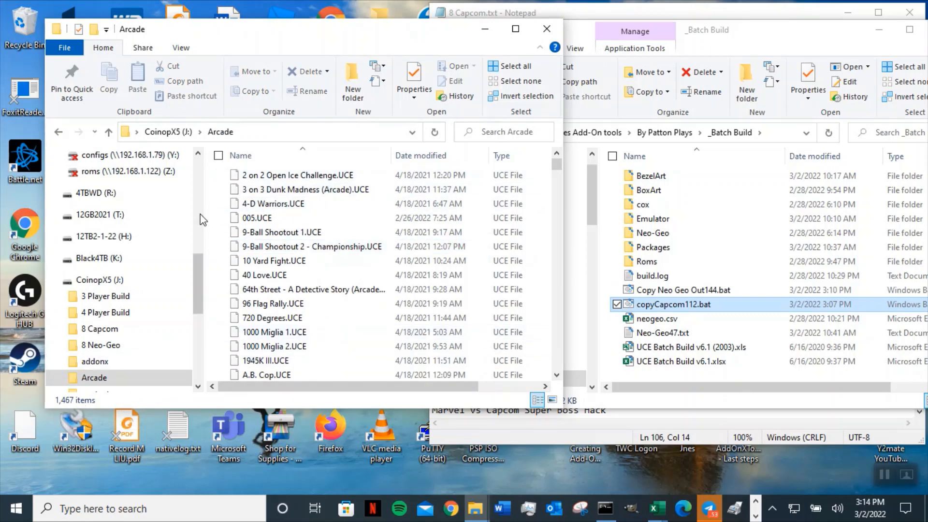
click(108, 133)
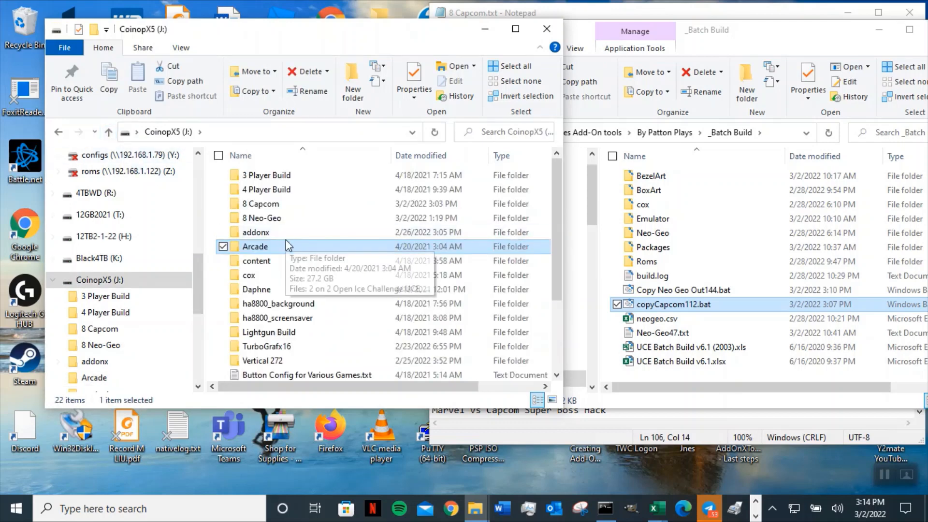
Open the playlist 1 Arcade.txt from cox\playlists in Notepad++, and look through the end of its game list
double_click(280, 275)
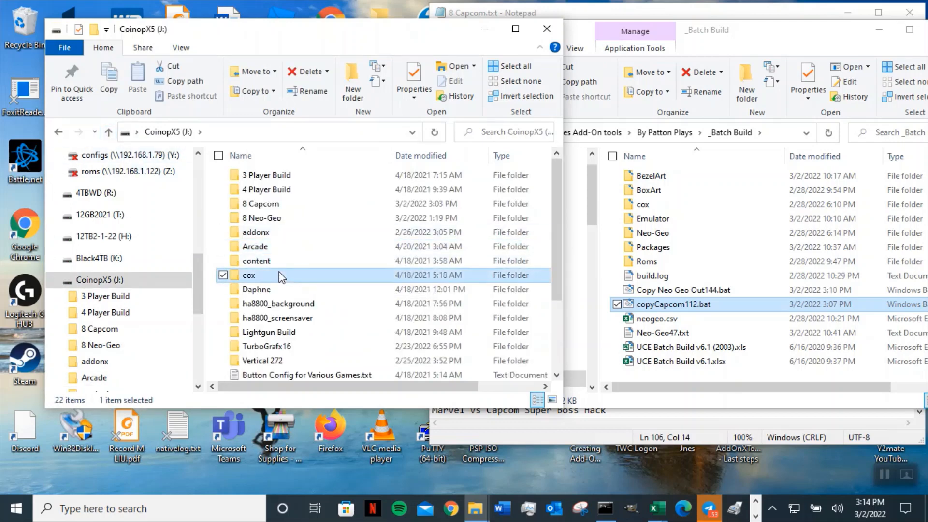
double_click(293, 246)
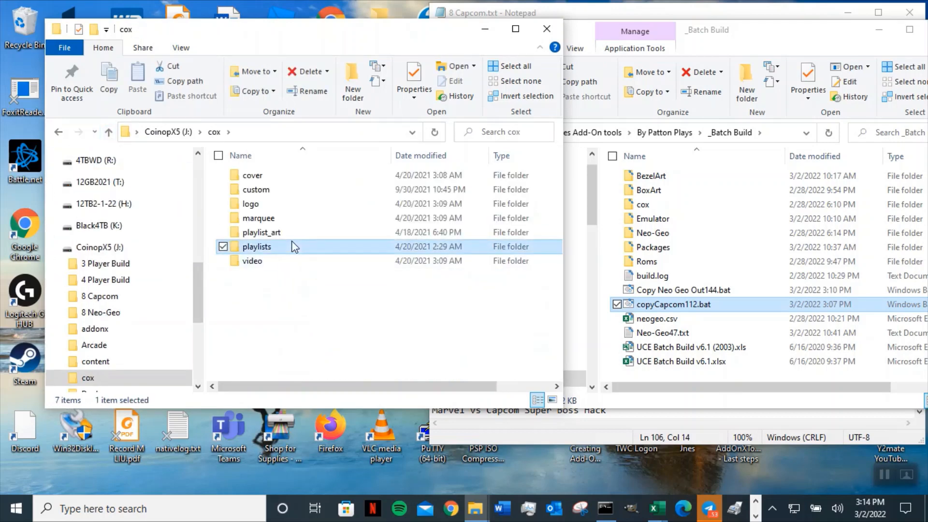
right_click(263, 189)
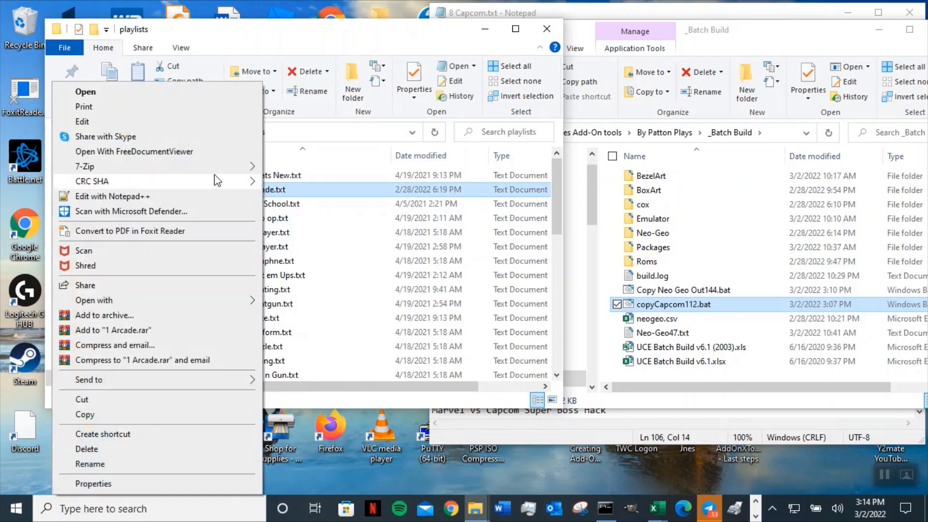
click(201, 196)
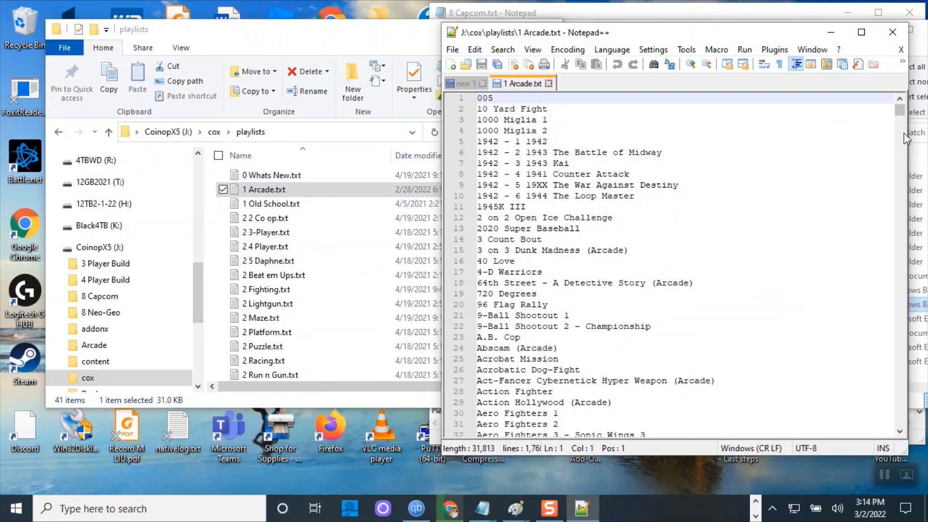
drag(901, 116, 818, 430)
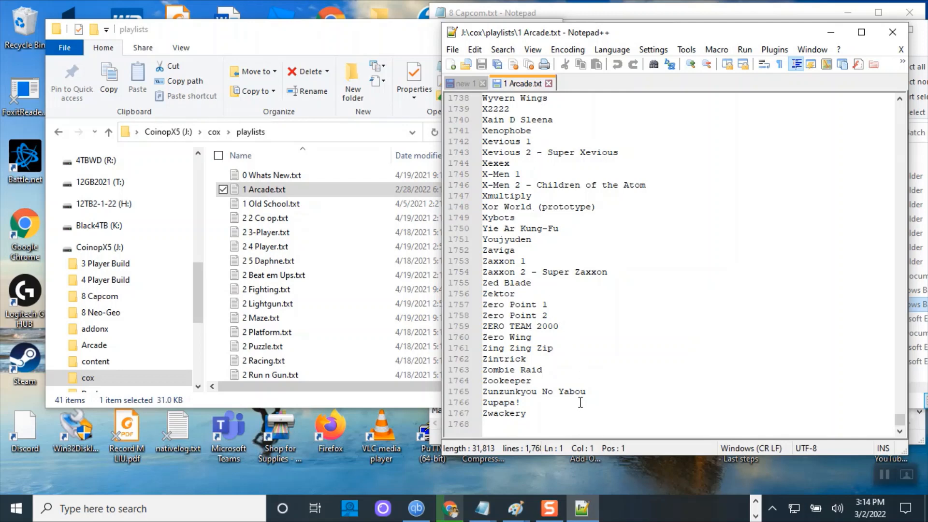
scroll(581, 403, up, 11)
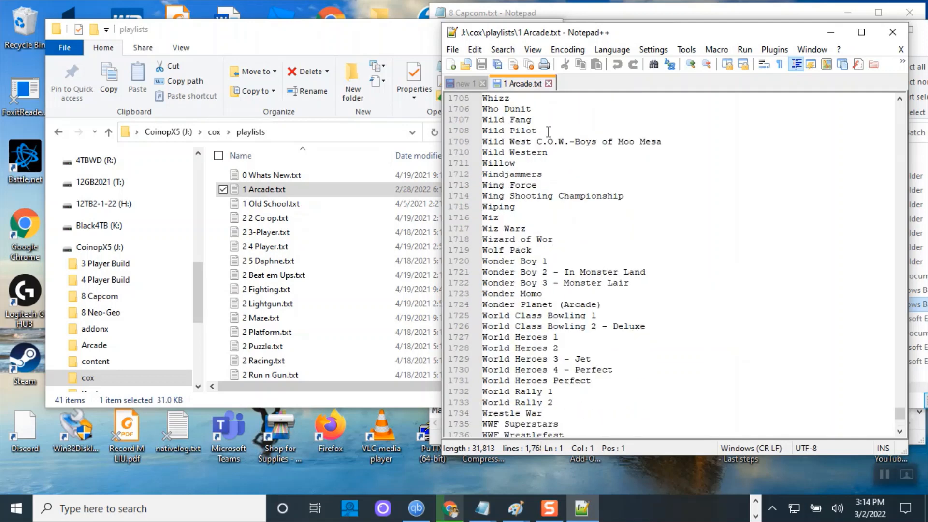
Close the Arcade playlist and look through the genre playlists in cox\playlists, from 2 2 Co op.txt down to 2_Vector.txt
click(893, 31)
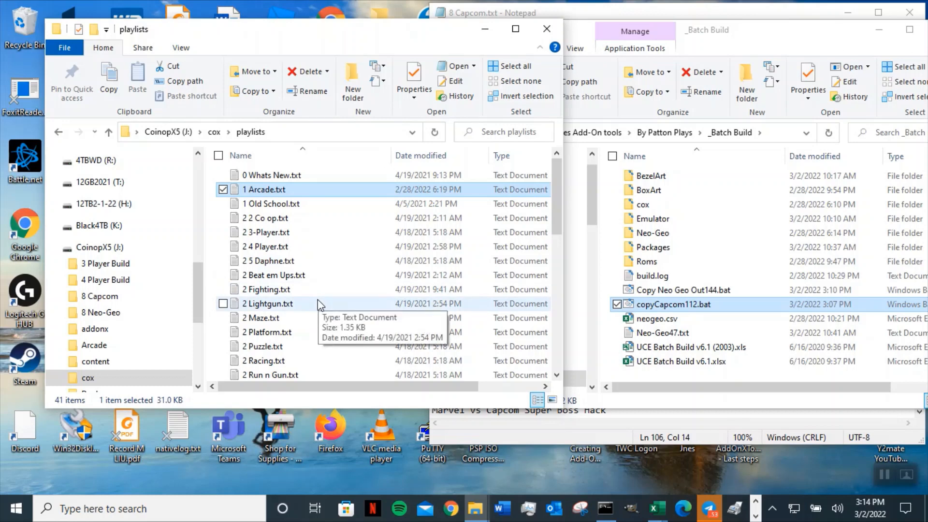
scroll(297, 330, down, 1)
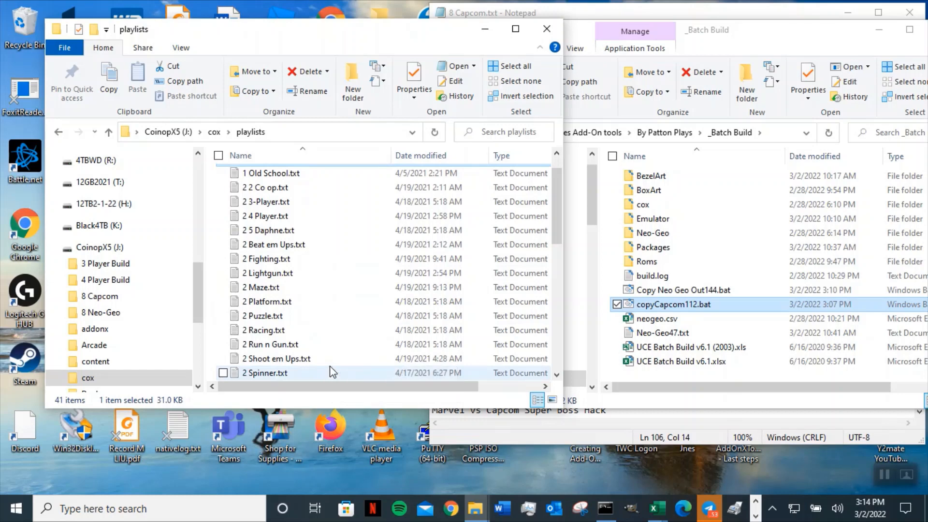
click(274, 377)
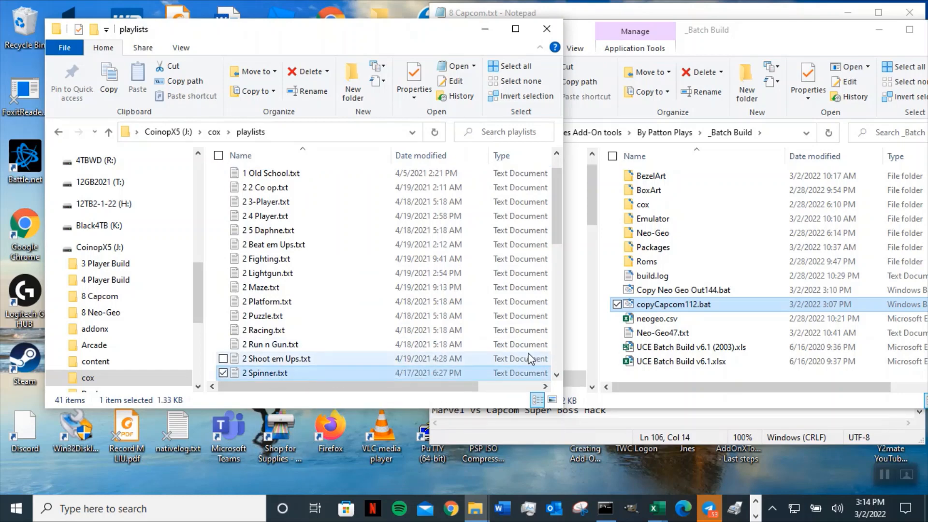
click(557, 375)
click(557, 375)
click(557, 375)
click(557, 375)
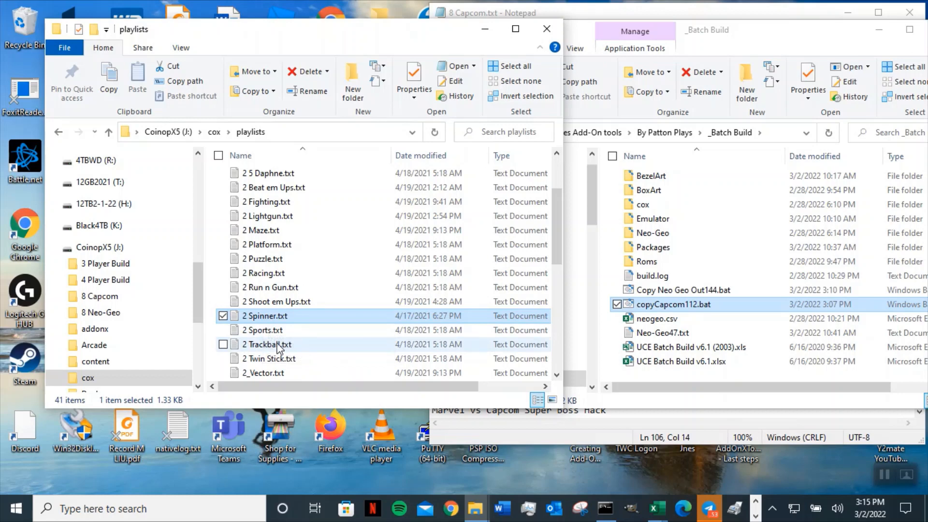
mouse_move(278, 346)
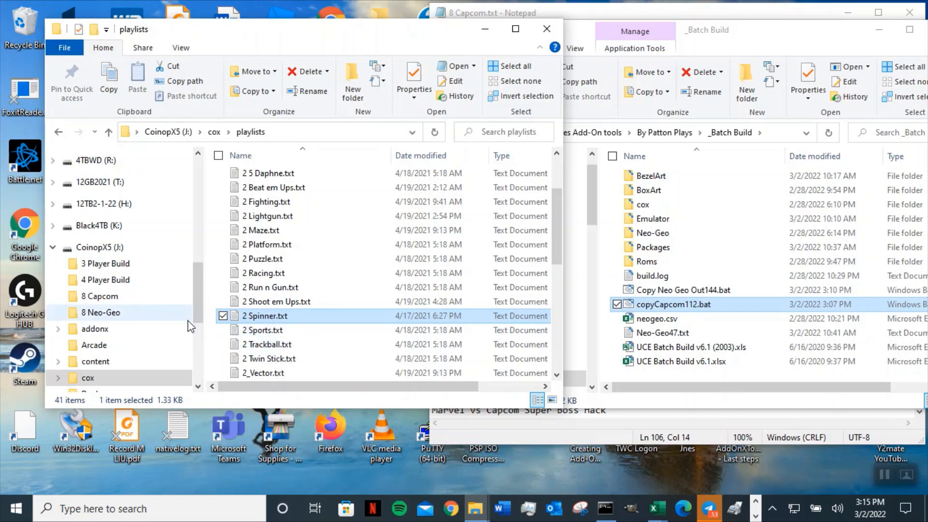
mouse_move(279, 307)
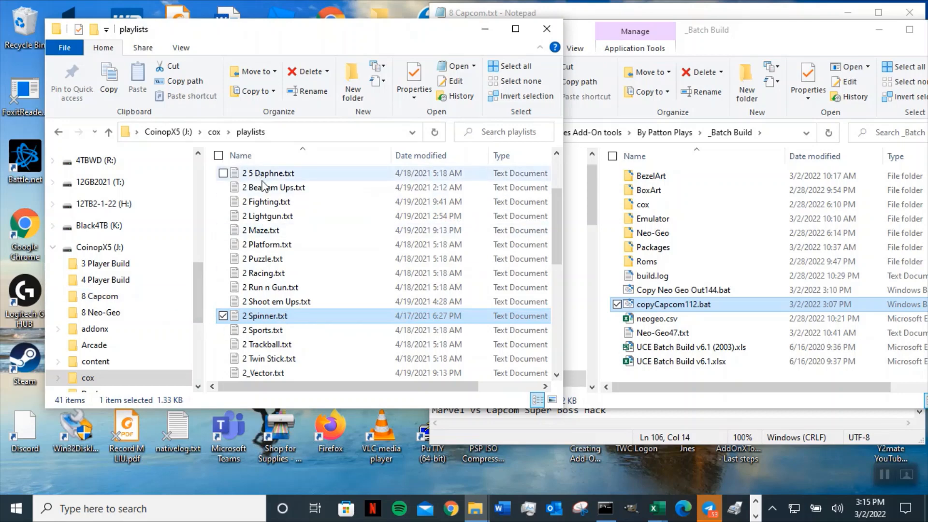
mouse_move(282, 374)
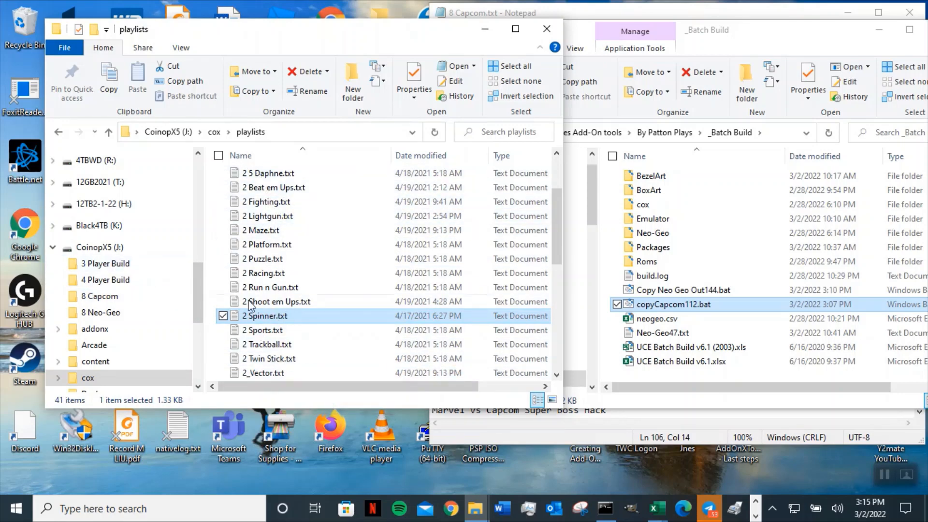
mouse_move(356, 366)
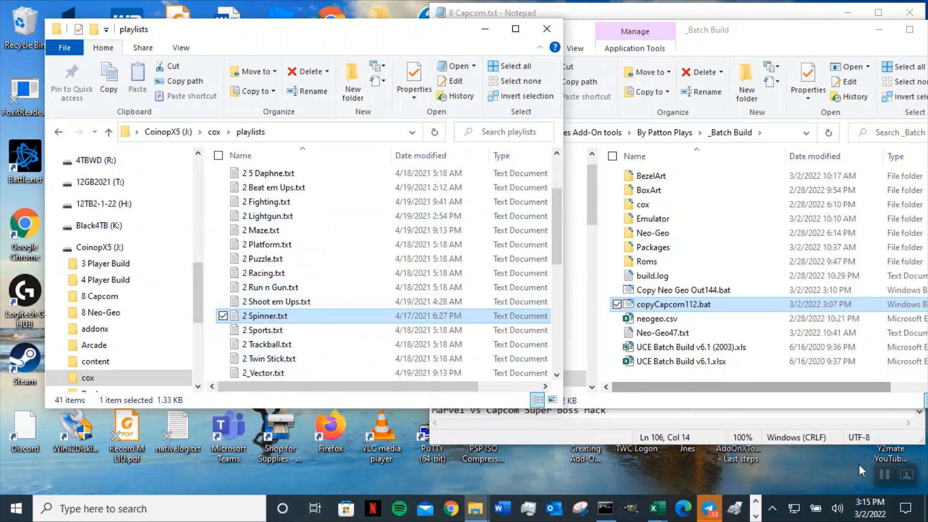
click(880, 474)
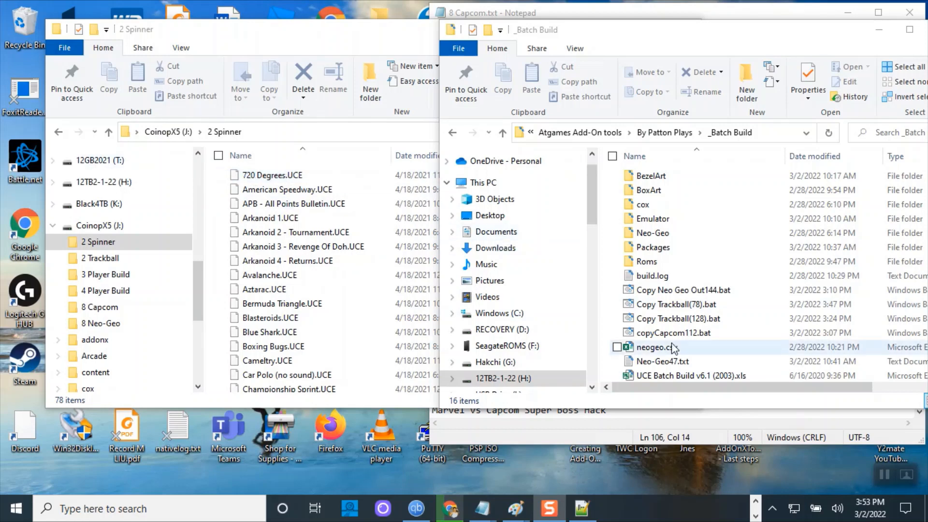
Rename the batch file Copy Trackball(78).bat in the _Batch Build folder as Copy Spinner(78).bat
click(677, 306)
click(678, 306)
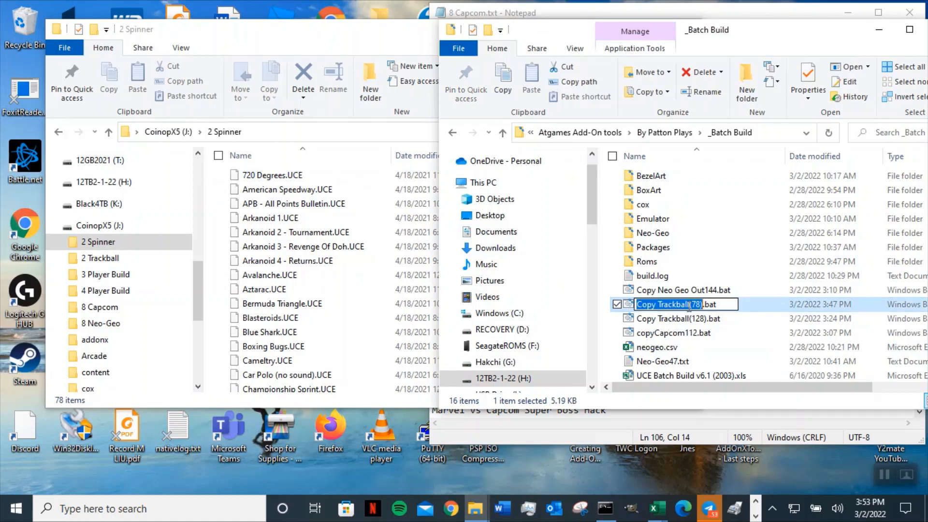
click(689, 305)
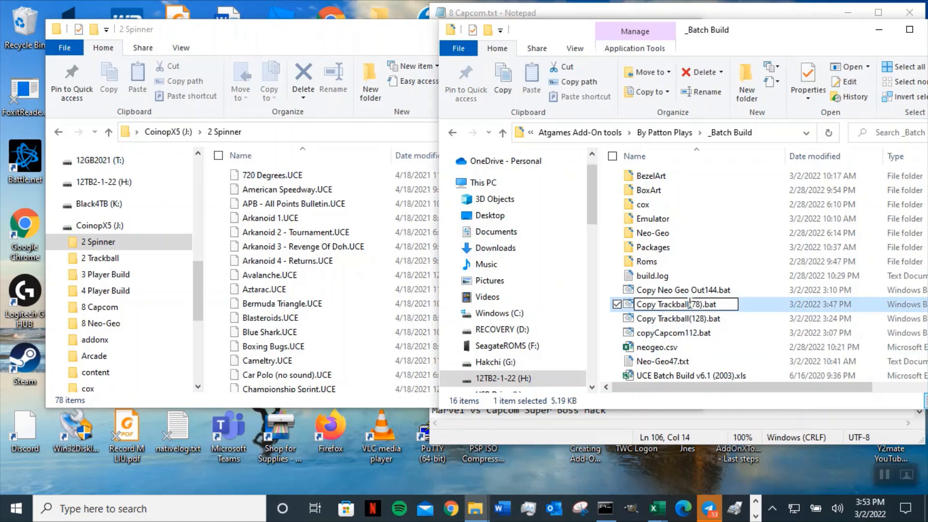
drag(689, 305, 668, 306)
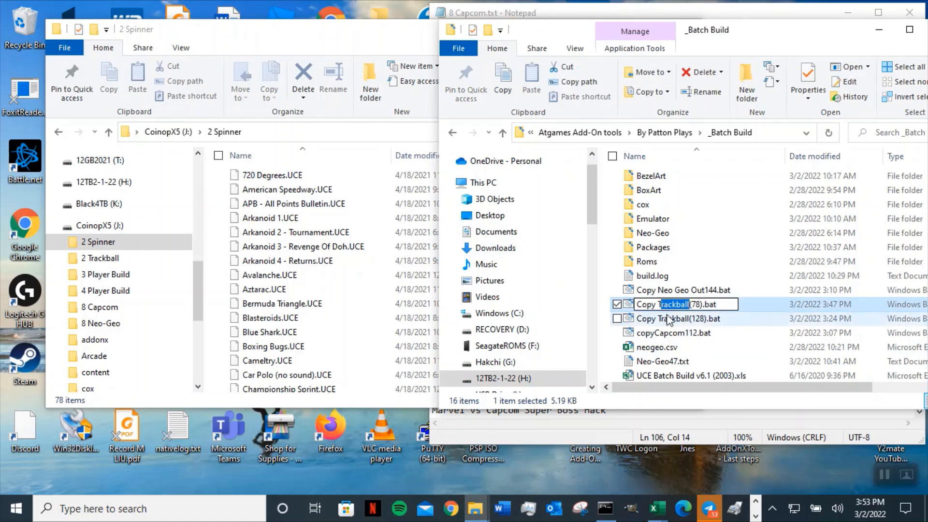
key(BackSpace)
key(BackSpace)
text(Spinner)
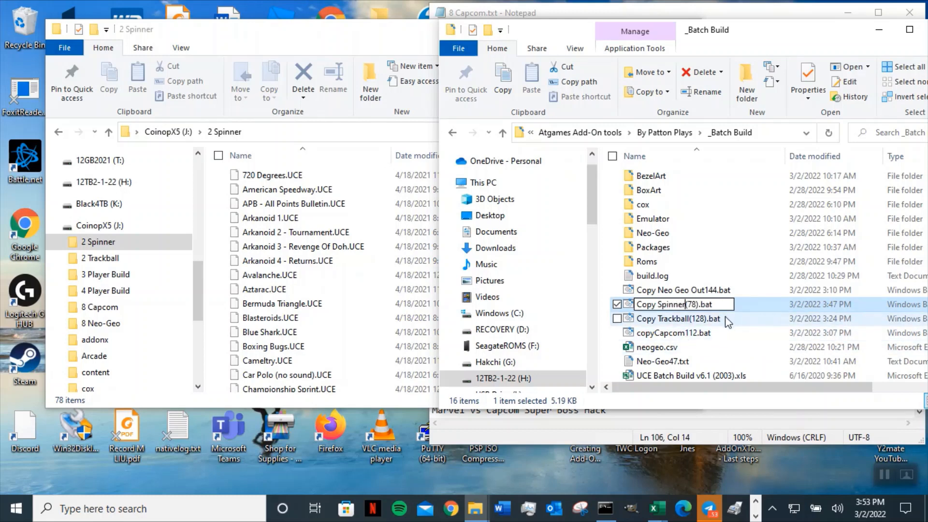
click(695, 319)
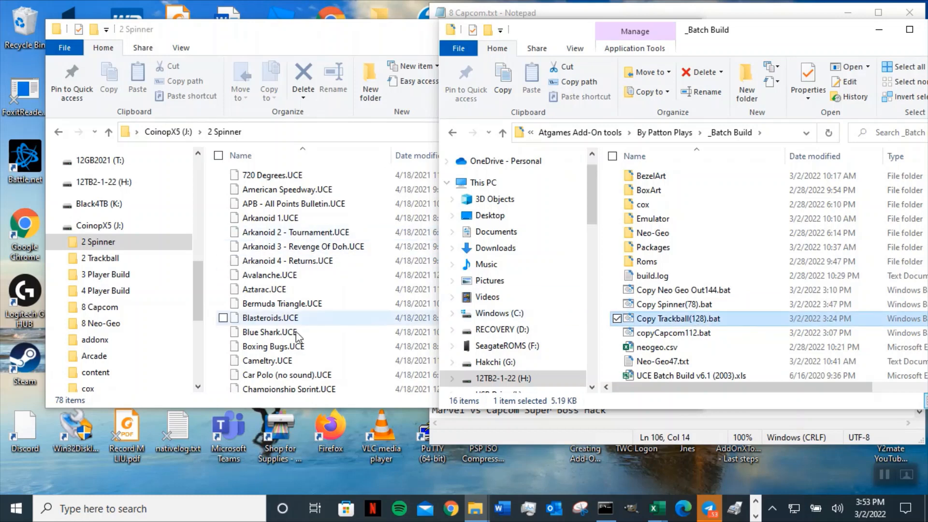
Look through the games in the 2 Trackball folder, including those starting with T and C, and return to the CoinopX5 drive's root
click(108, 131)
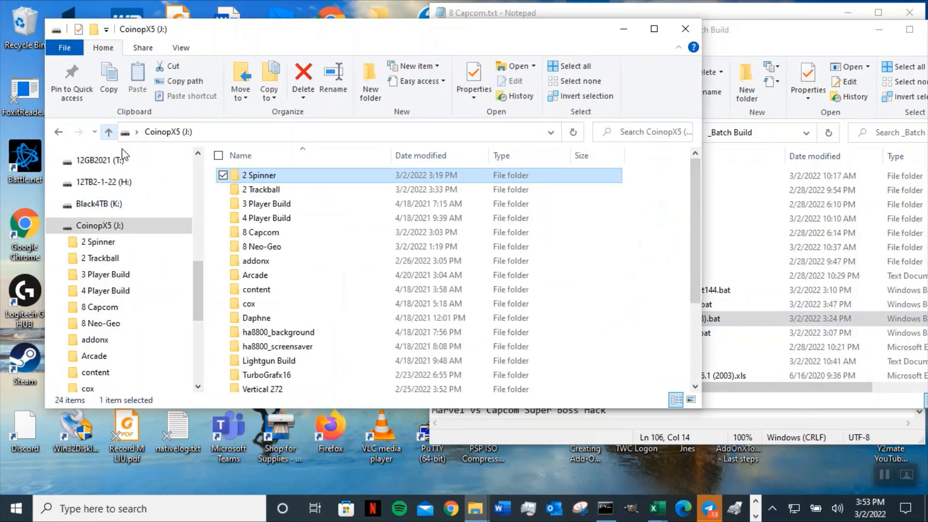
double_click(263, 189)
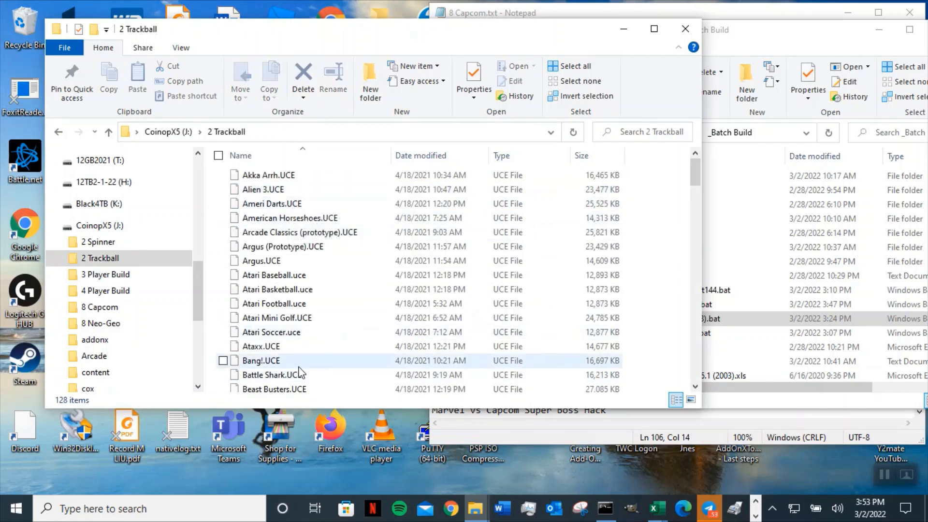
click(327, 349)
key(t)
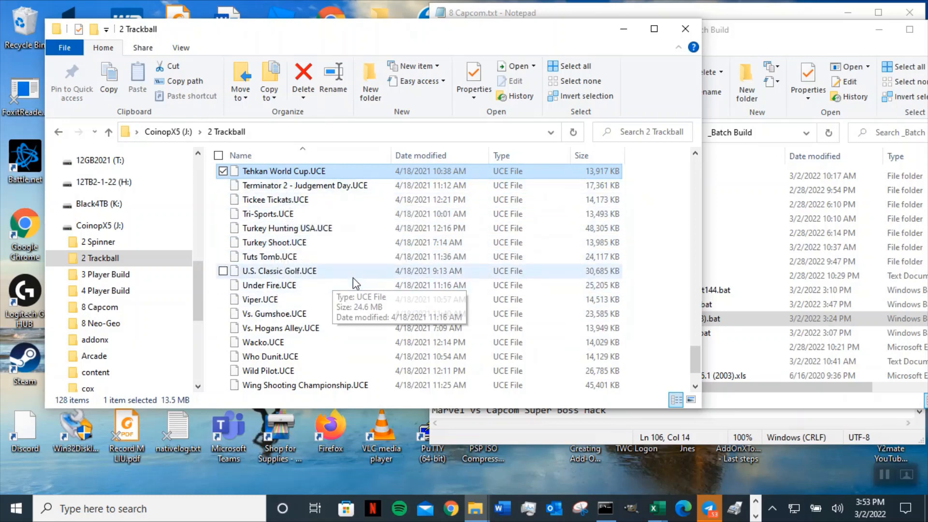
scroll(357, 284, up, 2)
scroll(356, 283, down, 2)
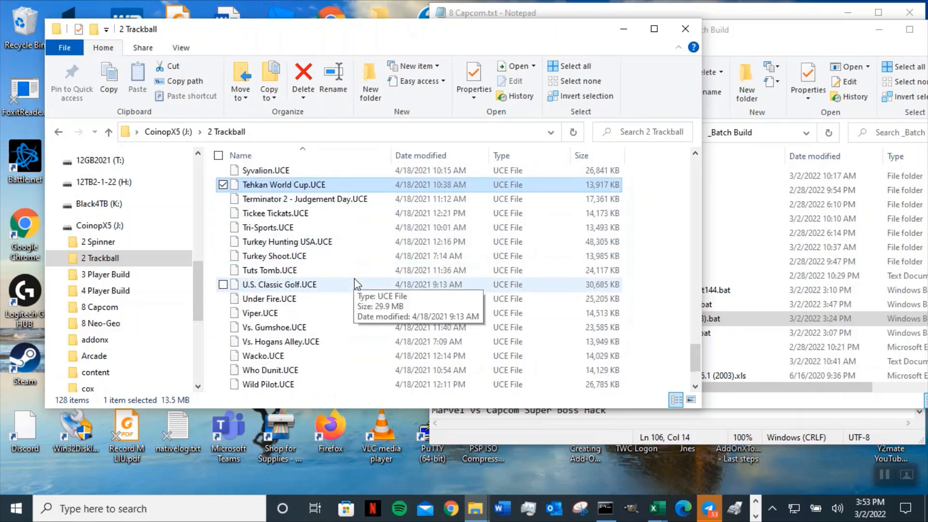
scroll(355, 279, down, 2)
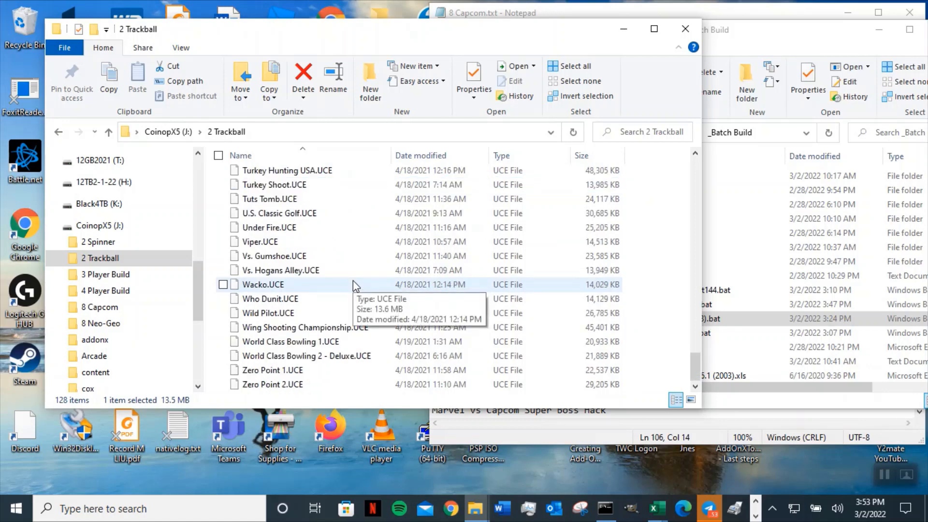
scroll(353, 285, up, 3)
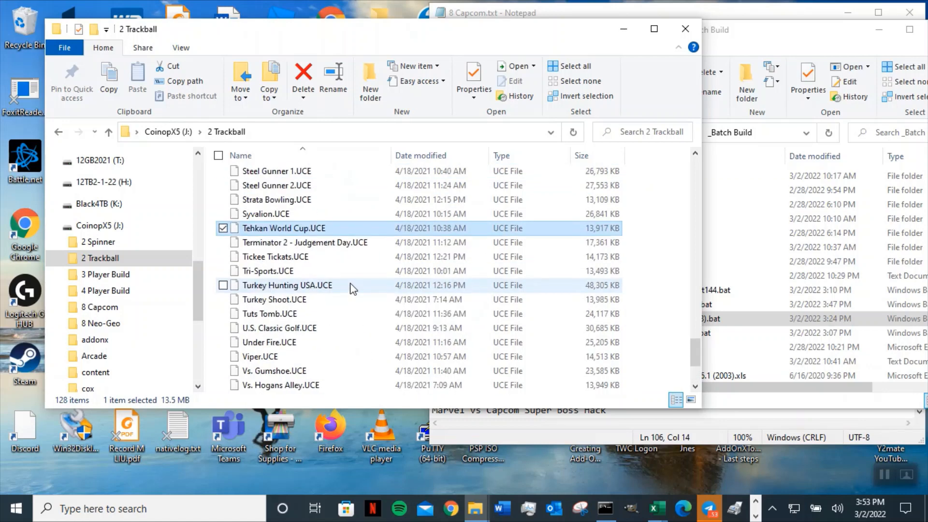
click(108, 133)
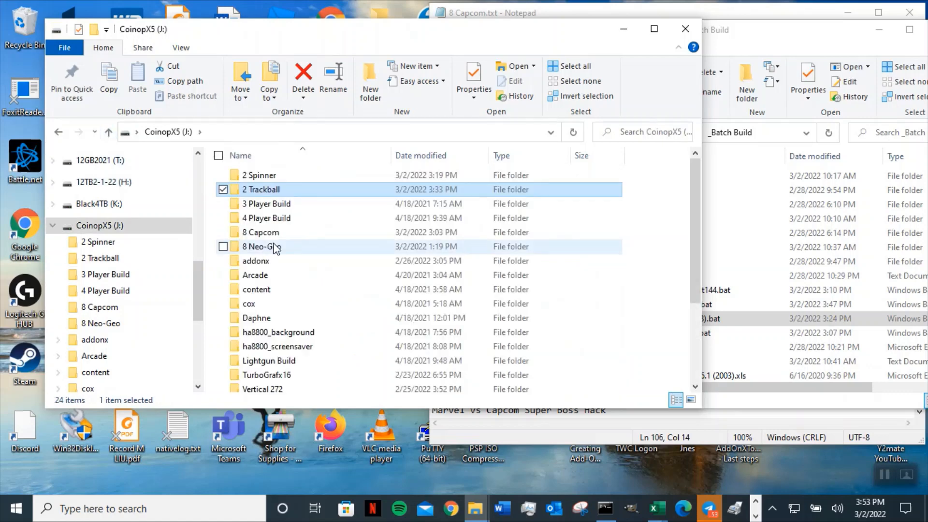
double_click(290, 191)
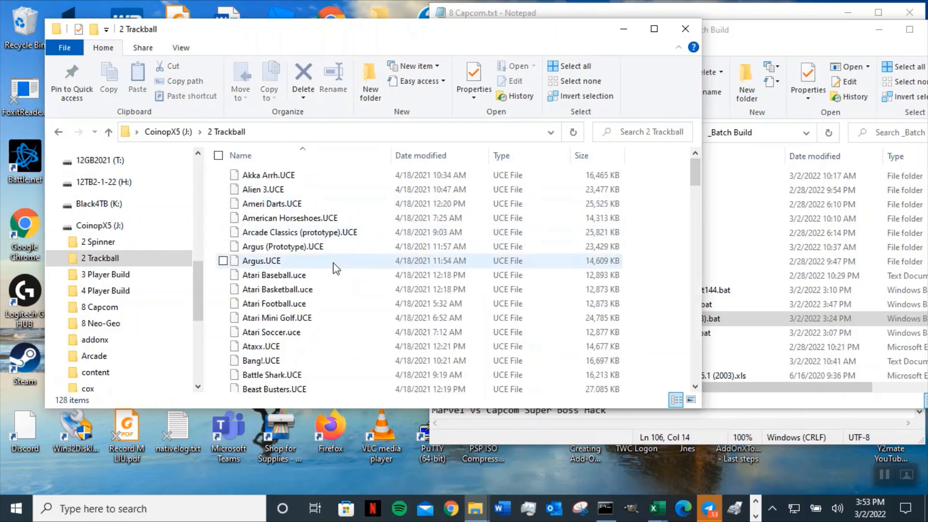
key(c)
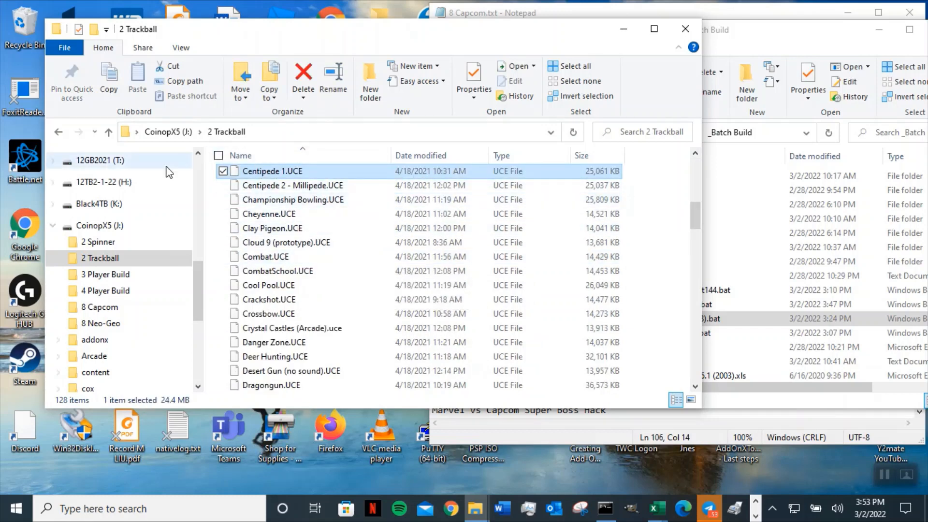
click(110, 132)
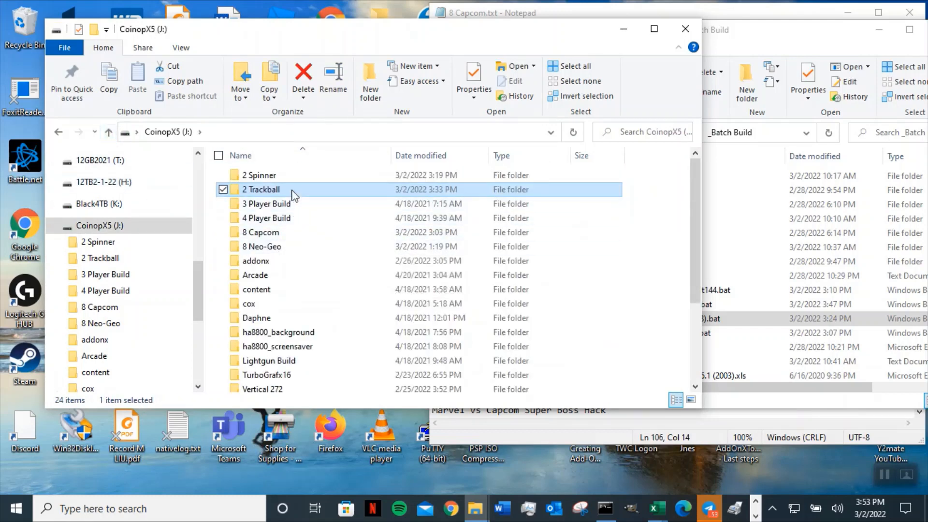
Check the games in the 2 Spinner folder, including the two Tempest files, and return to the CoinopX5 drive's root
click(288, 178)
double_click(288, 178)
click(344, 247)
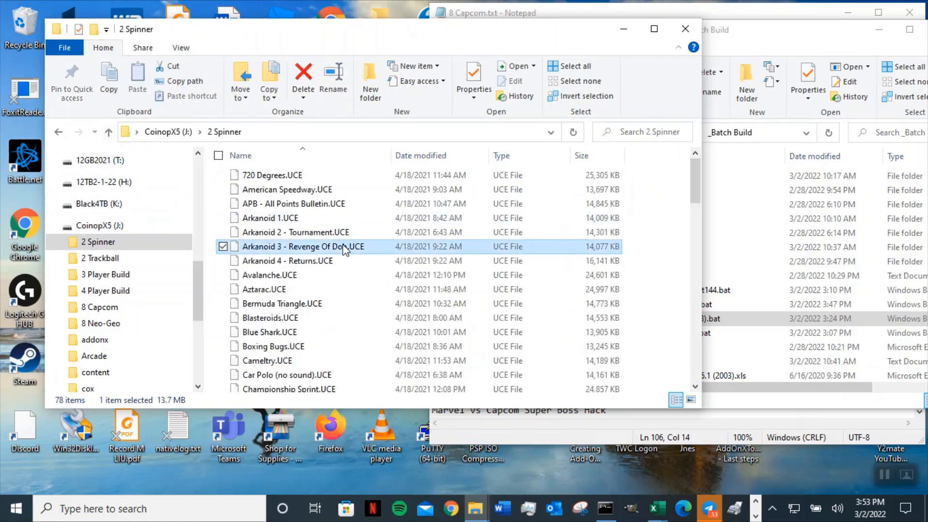
key(t)
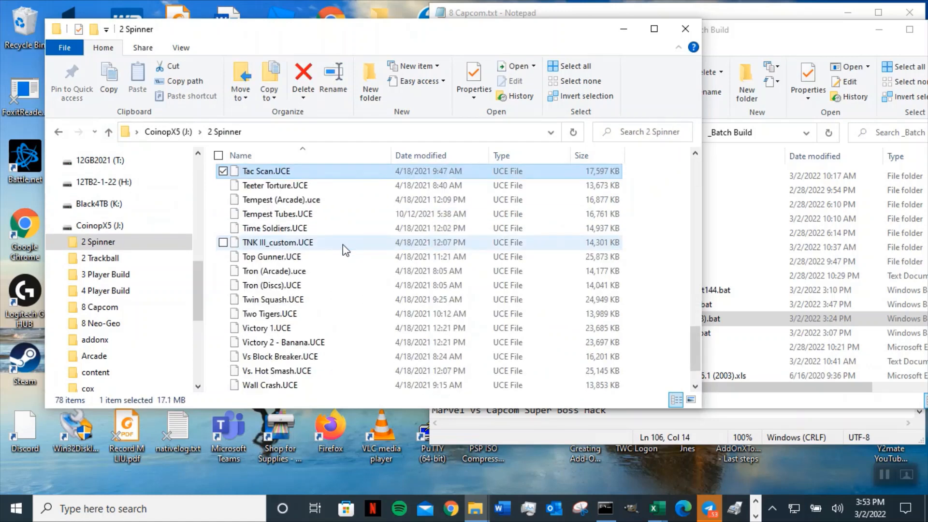
click(285, 215)
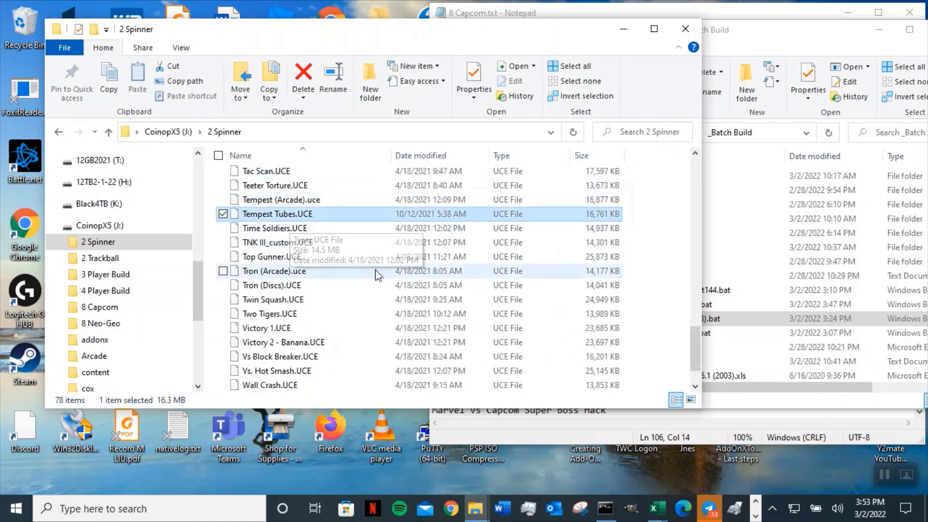
click(317, 202)
click(322, 215)
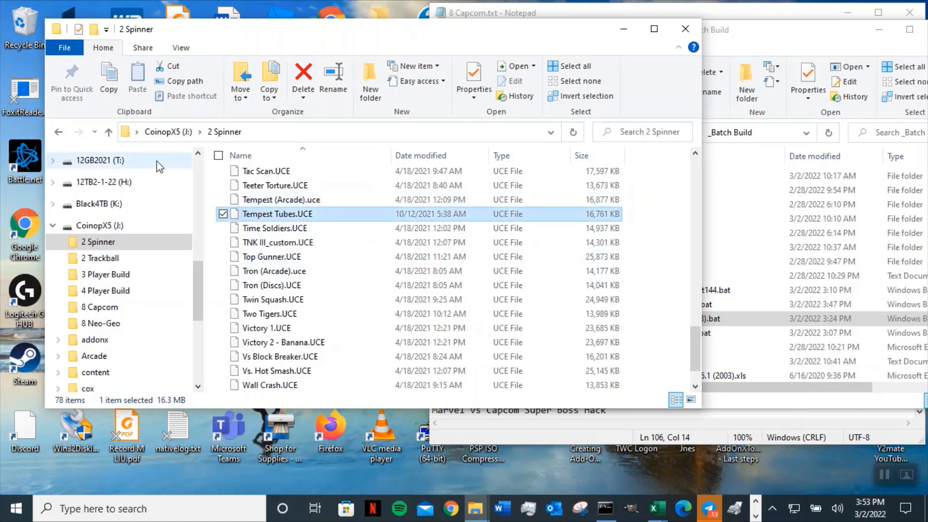
click(108, 132)
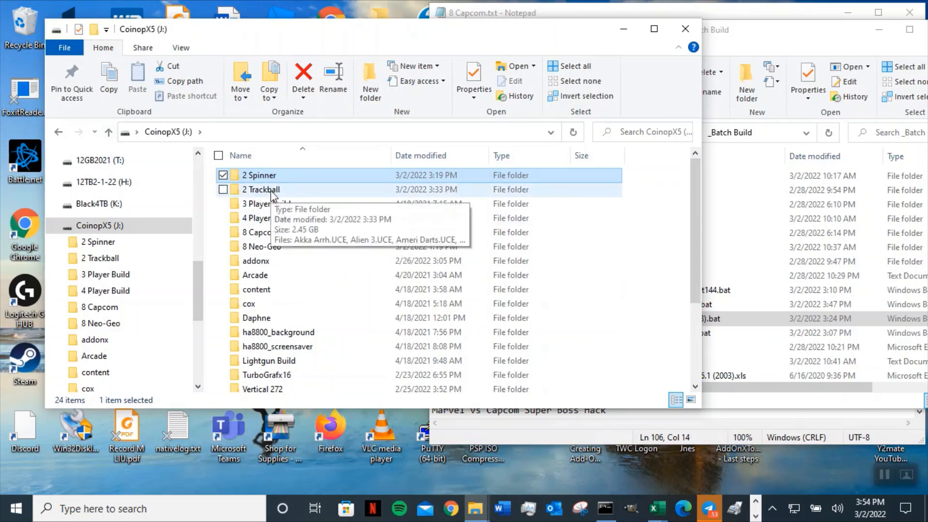
Narrow the CoinopX5 folder window, and close the _Batch Build folder window and the 8 Capcom.txt list
drag(701, 234, 404, 234)
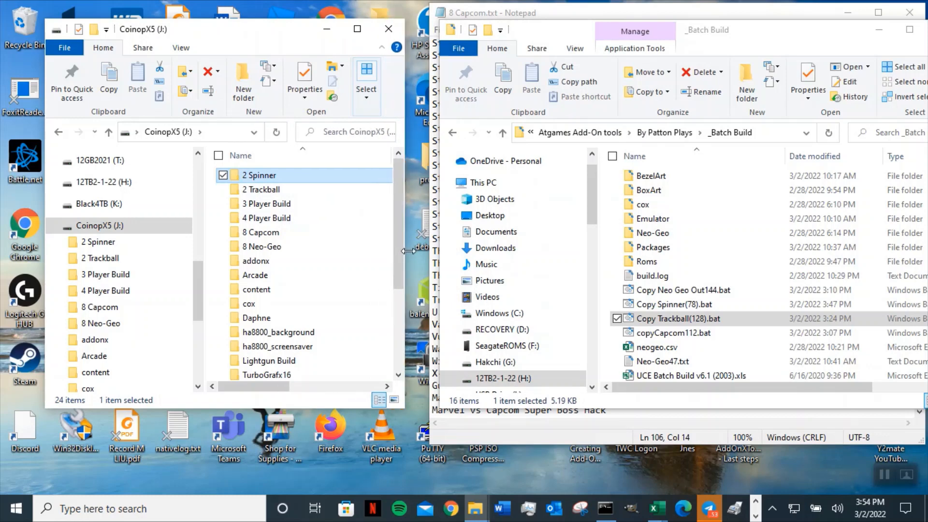
click(759, 41)
drag(774, 37, 659, 44)
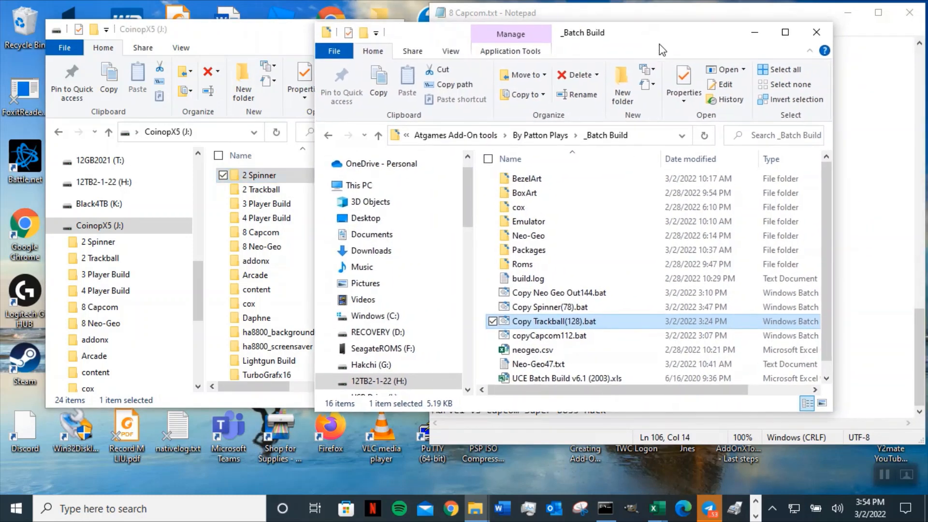
click(816, 28)
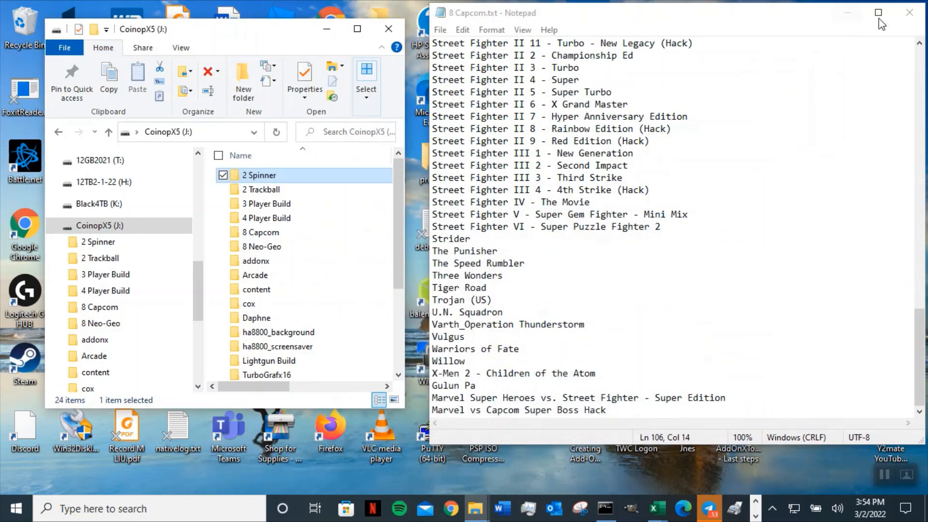
click(910, 12)
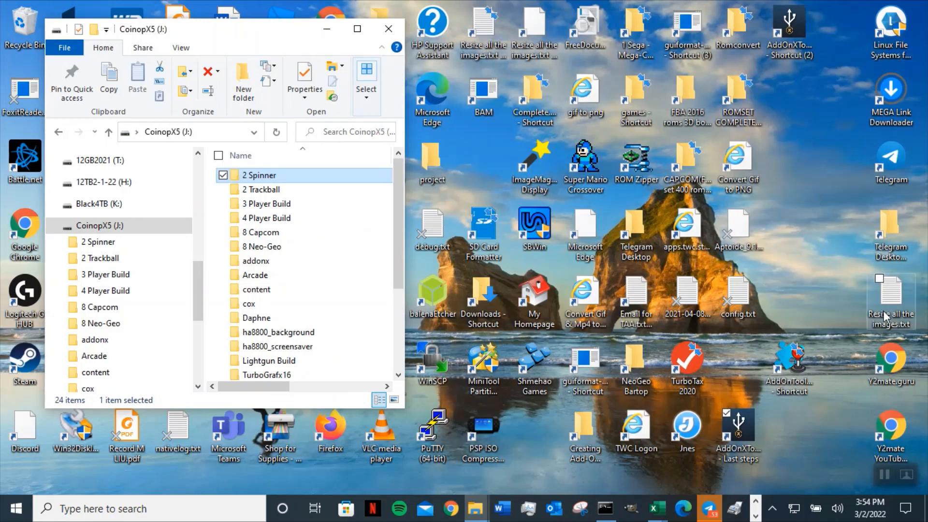
Launch AddOnX Tool from its "Last steps" desktop shortcut and place its window beside the CoinopX5 folder window
click(740, 425)
double_click(740, 425)
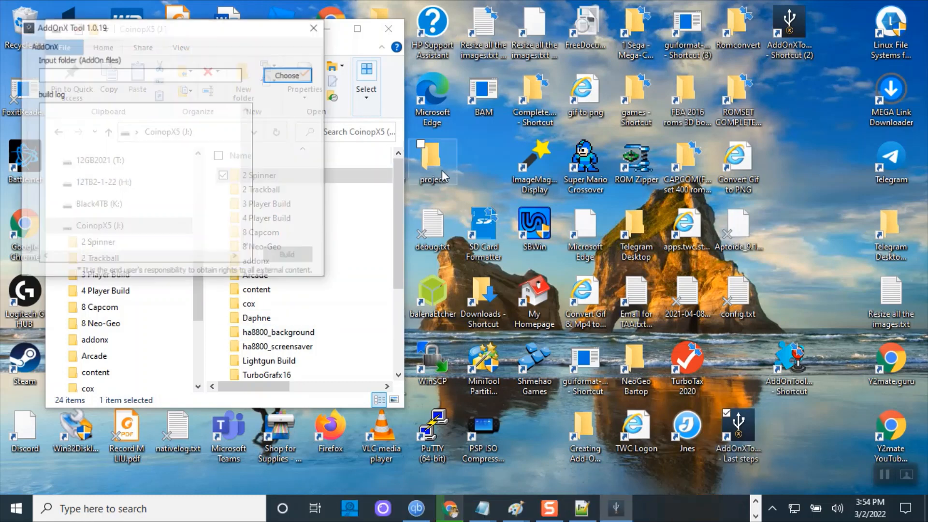
drag(179, 39, 585, 94)
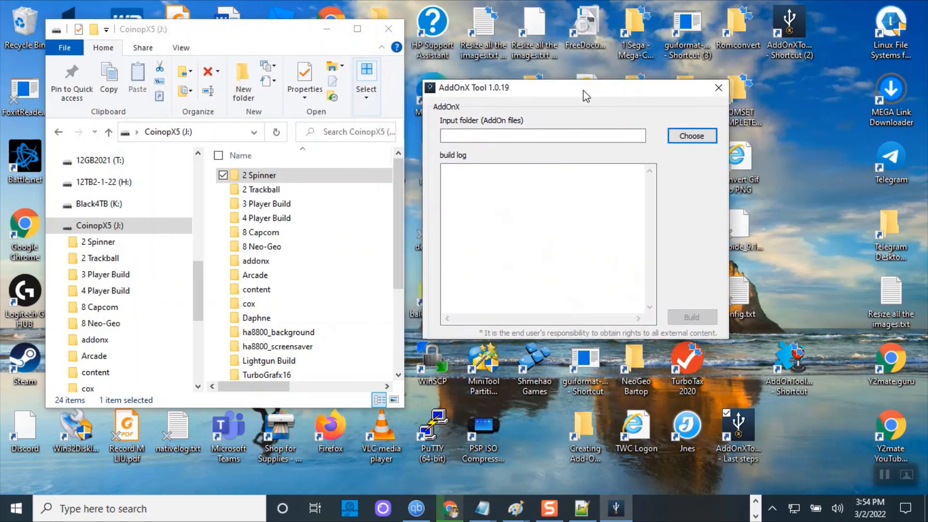
Choose the CoinopX5 (J:) drive as the input folder for AddOn files and start the build
click(687, 137)
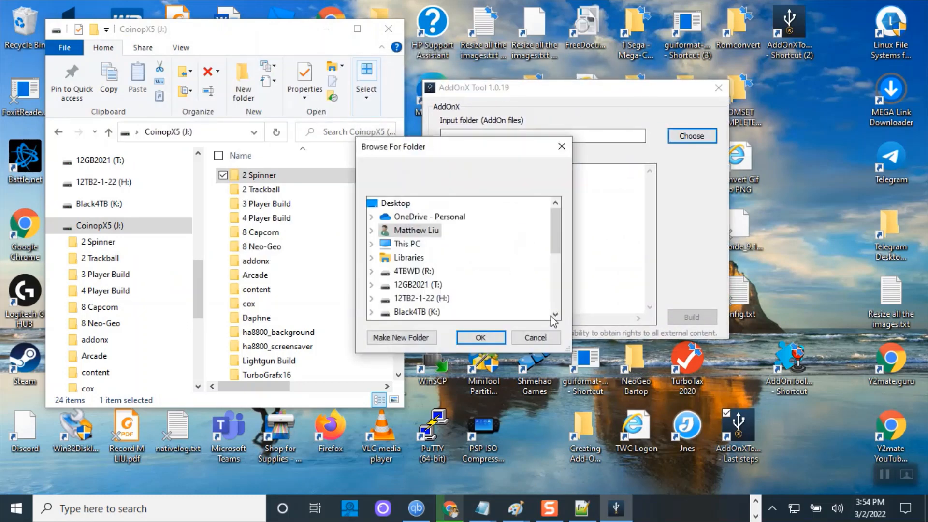
click(555, 314)
click(555, 314)
click(555, 314)
double_click(437, 286)
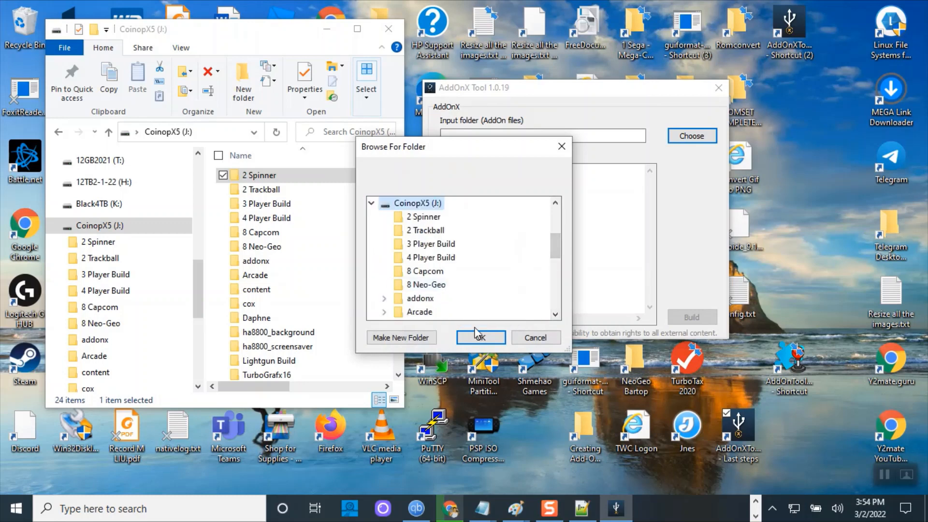
click(480, 337)
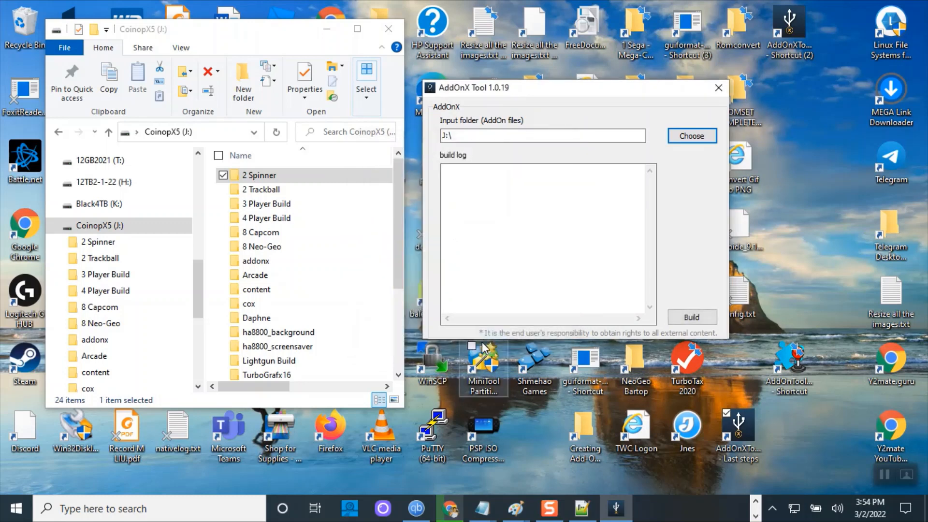
click(689, 318)
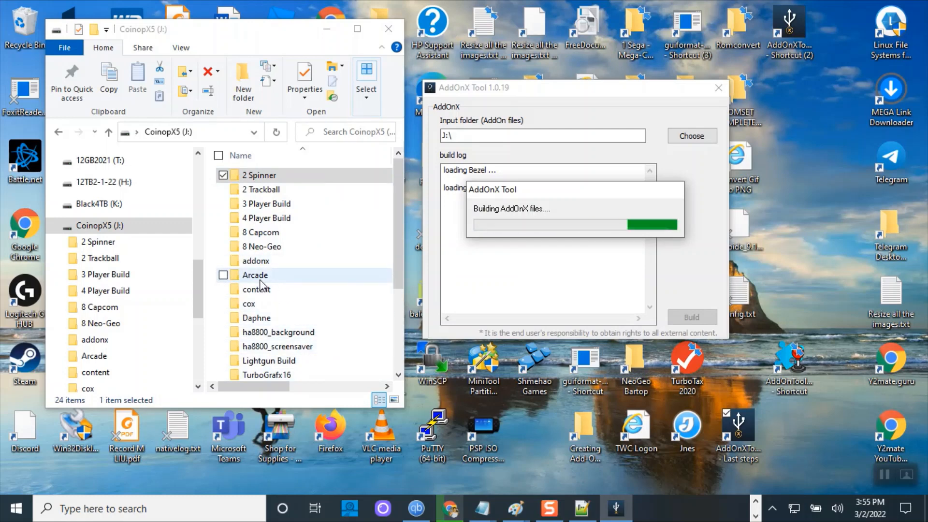
Delete the games subfolder from the Arcade folder and return to the CoinopX5 drive's root
double_click(278, 281)
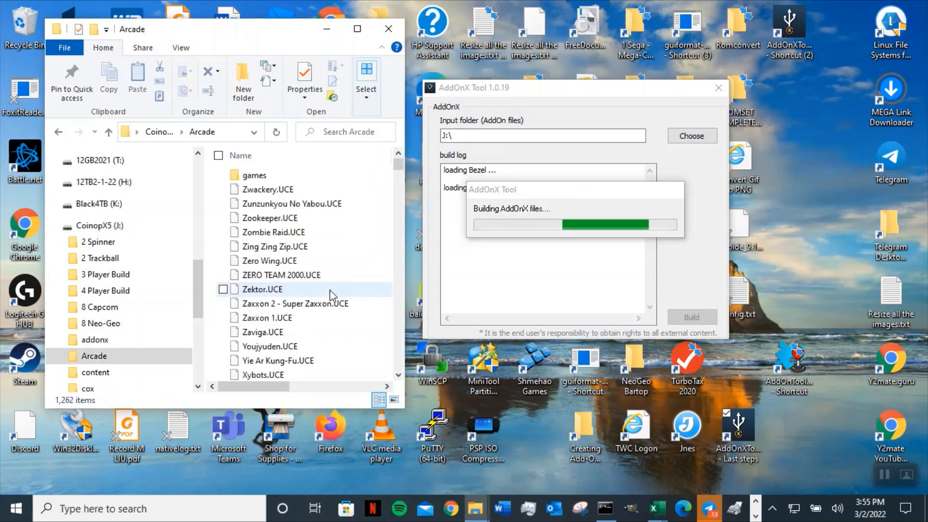
click(265, 176)
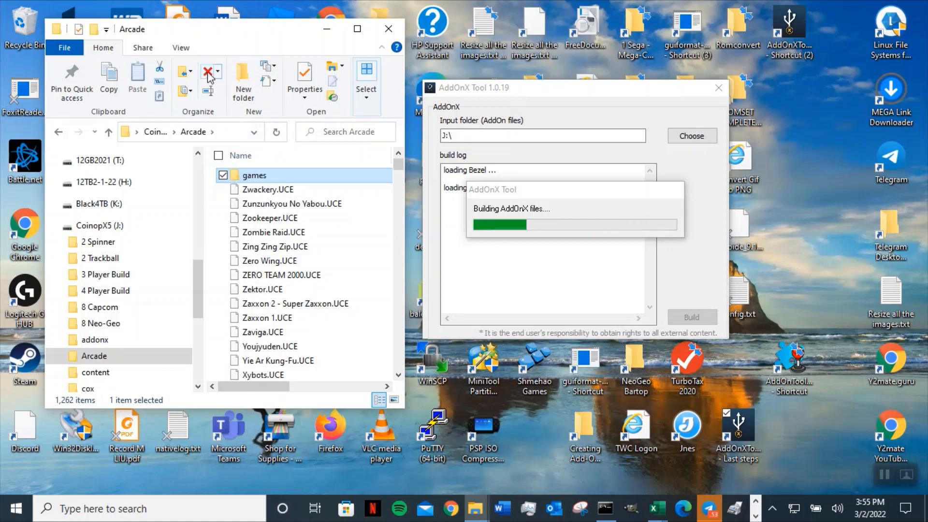
click(208, 73)
click(511, 309)
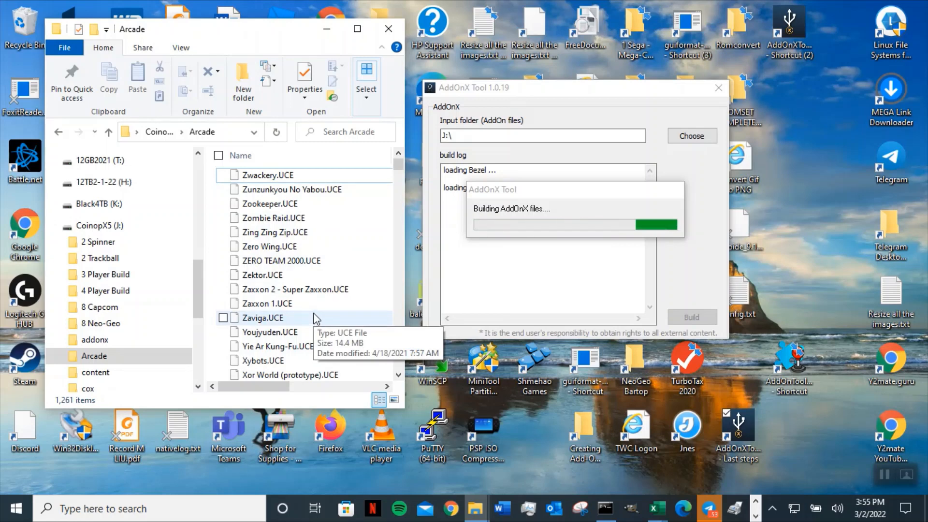
click(109, 132)
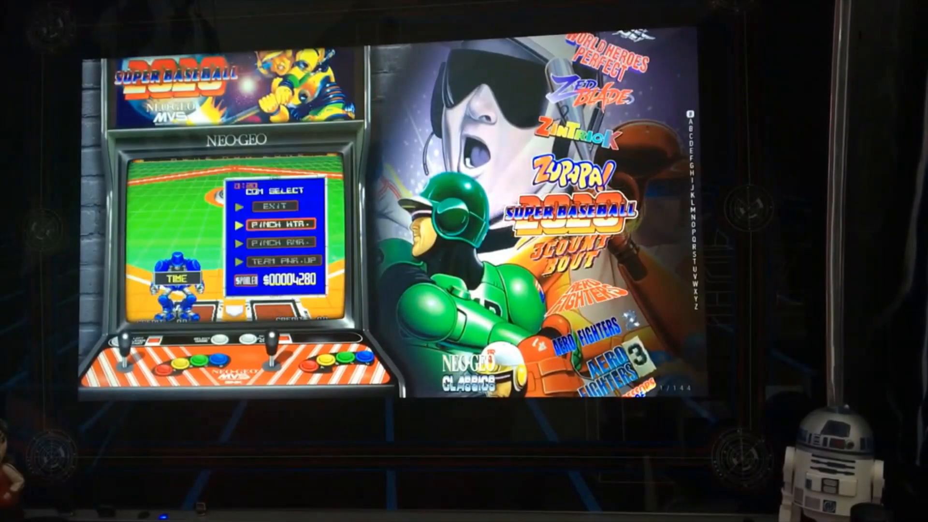
key(Down)
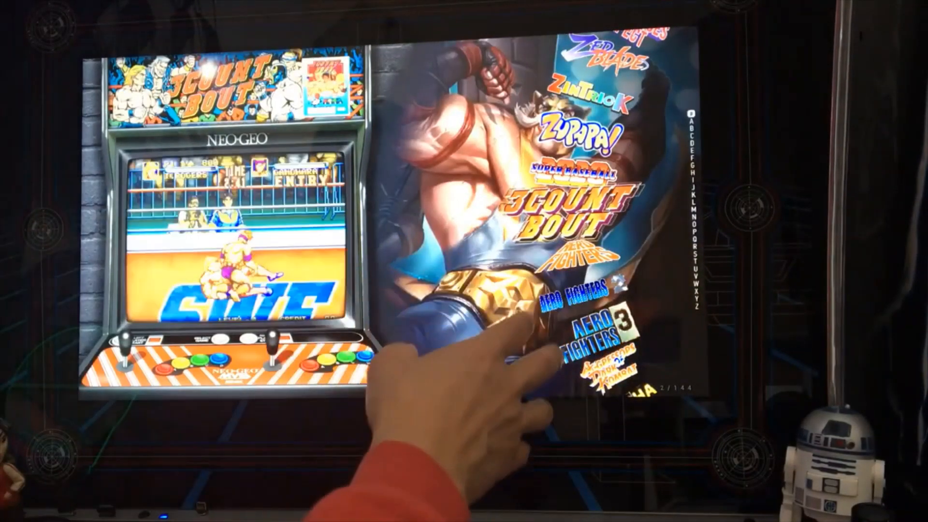
key(Down)
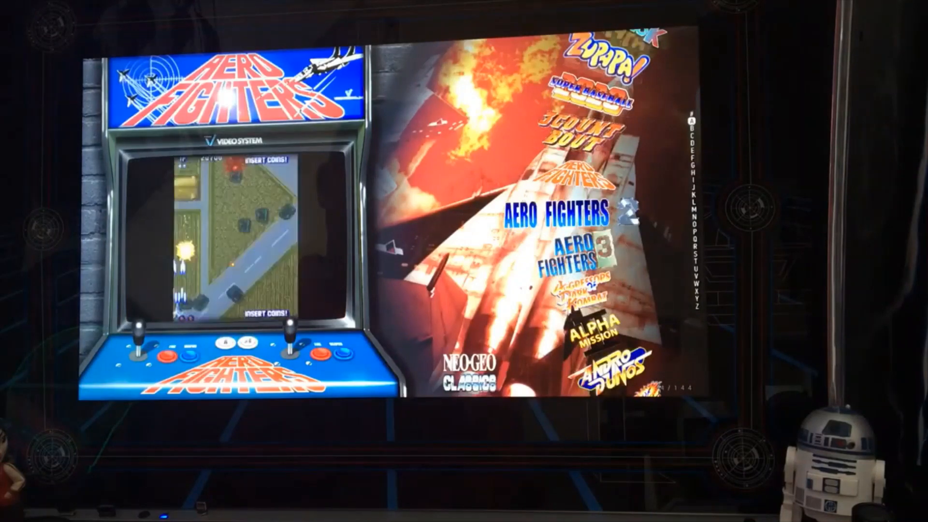
key(Down)
key(Down)
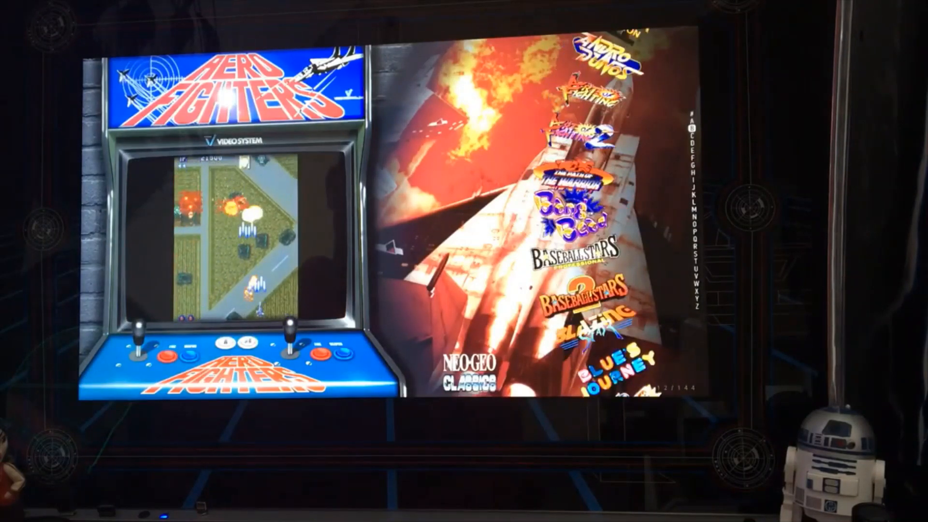